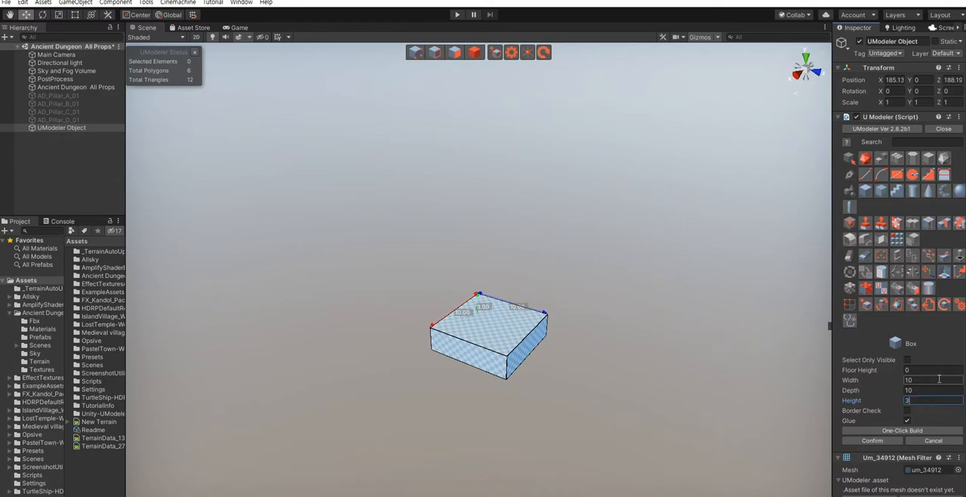
- Confirm the box with width 10, depth 10 and height 3, and return to object selection
click(880, 441)
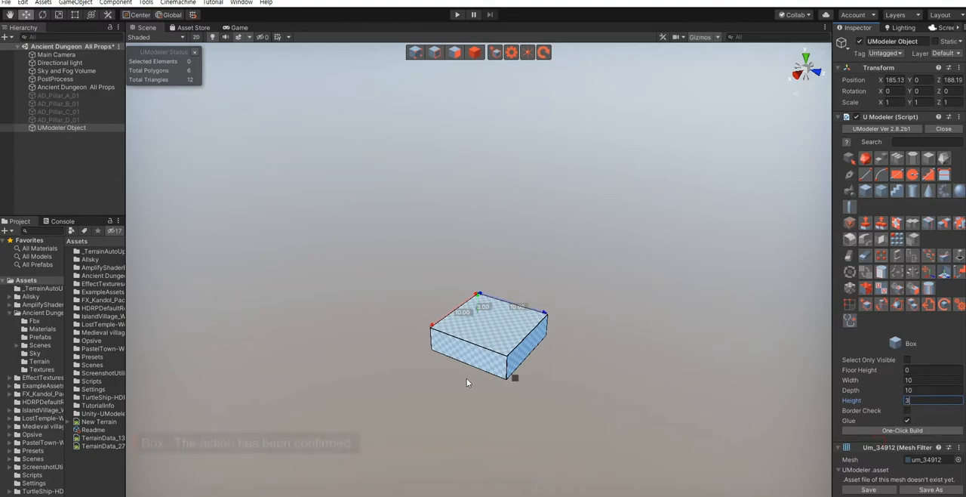
right_drag(454, 365, 496, 384)
key(Escape)
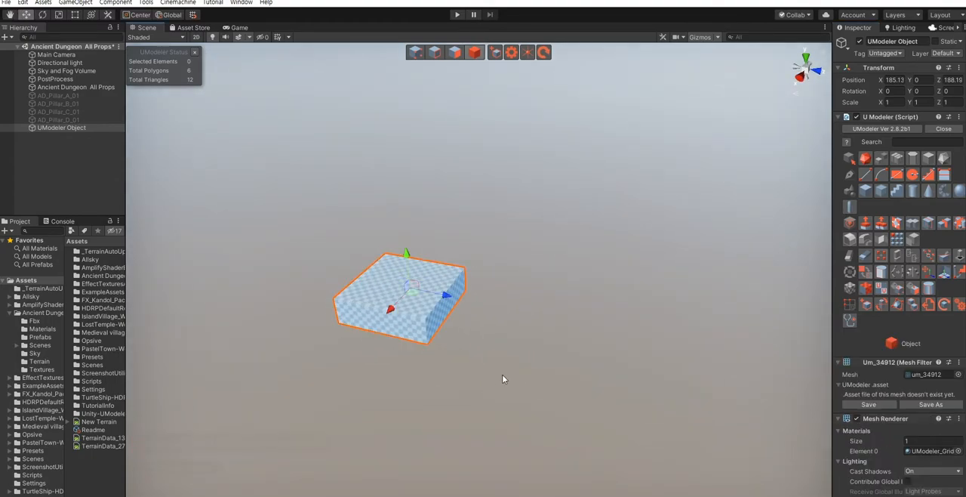
scroll(498, 378, up, 5)
scroll(508, 380, down, 4)
right_drag(491, 382, 536, 374)
click(593, 389)
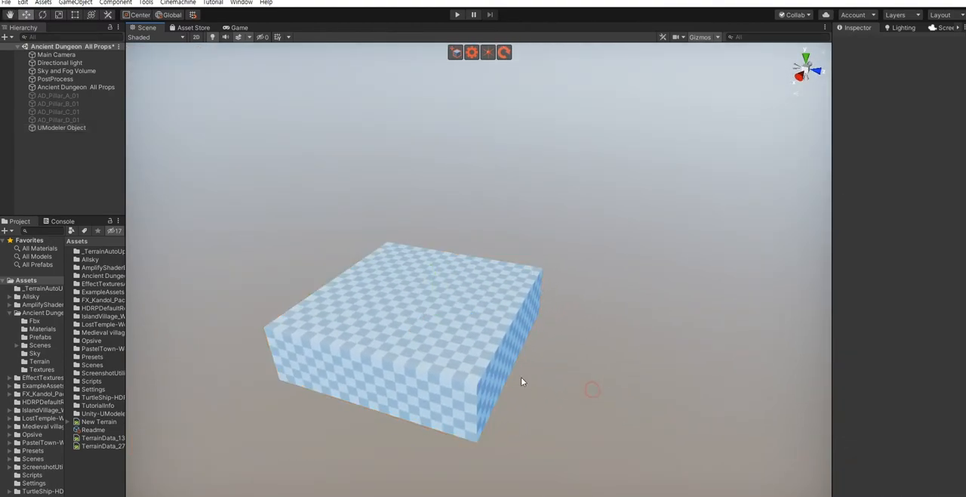
- Move the box's top polygon down about 0.91, making the box about 2.09 high
click(468, 352)
key(shift+3)
click(419, 323)
drag(419, 263, 421, 280)
click(602, 374)
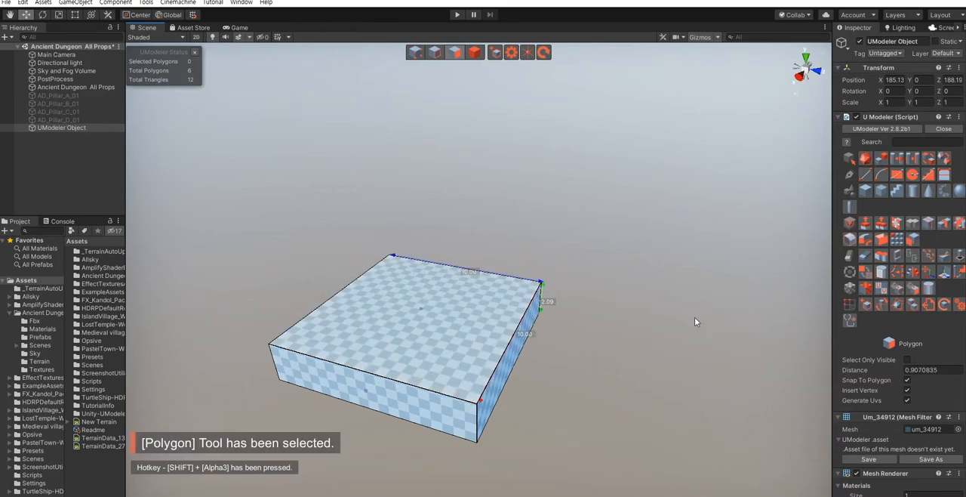
- Inset the box's top polygon with a thickness of about 0.68
click(896, 224)
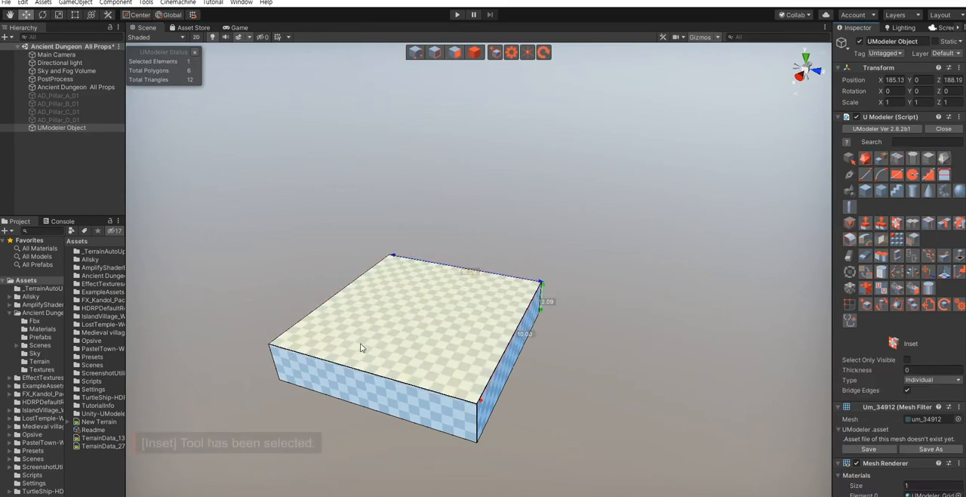
click(444, 385)
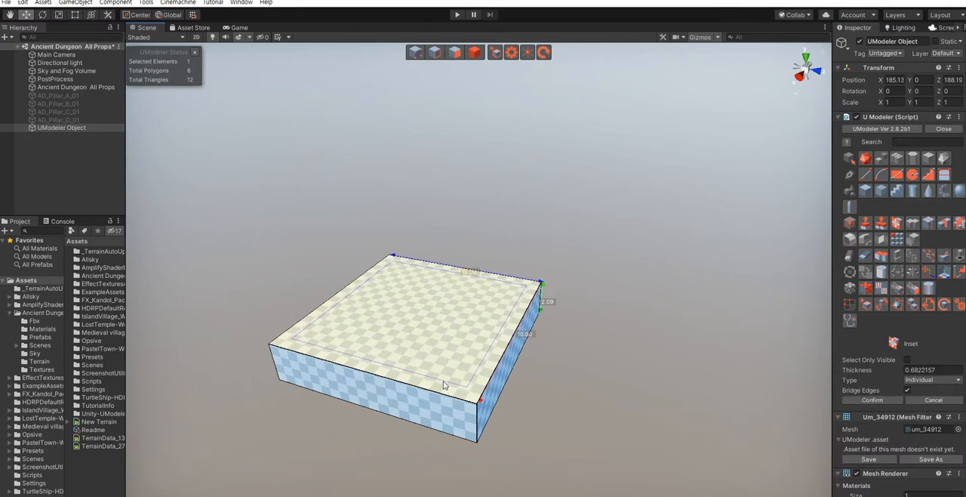
click(854, 399)
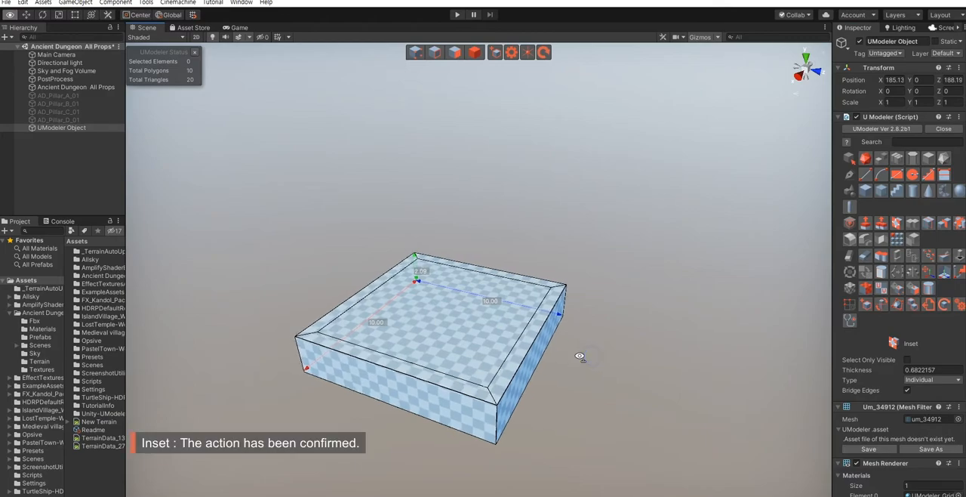
- Extrude the inset top polygon upward about 1.2 to form the second tier of the base
click(464, 342)
shift+drag(441, 281, 446, 256)
click(639, 400)
right_drag(589, 403, 564, 404)
- Inset the second tier's top polygon with a thickness of about 0.44
click(895, 224)
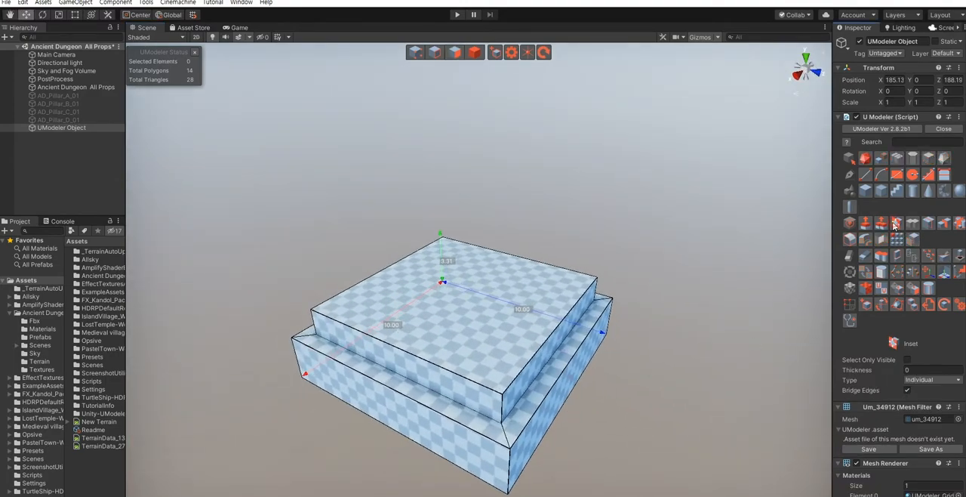
click(483, 329)
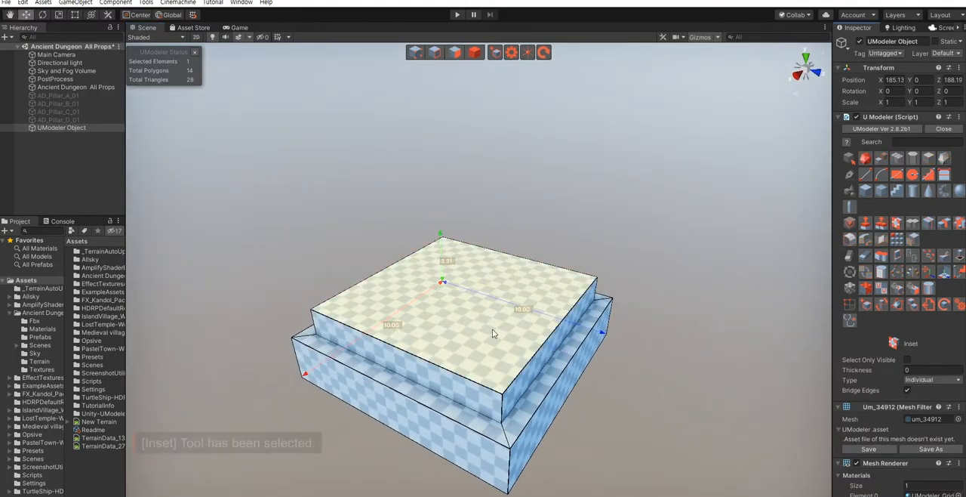
click(507, 373)
click(889, 400)
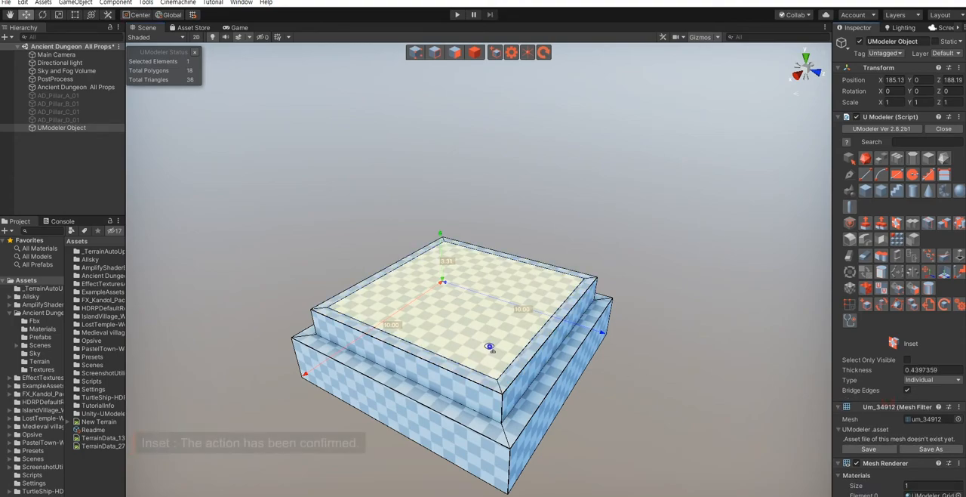
- Extrude the inner top polygon upward into a tall pillar shaft, bringing the model to about 19.4 high
right_drag(490, 341, 476, 320)
key(shift+3)
scroll(476, 320, down, 3)
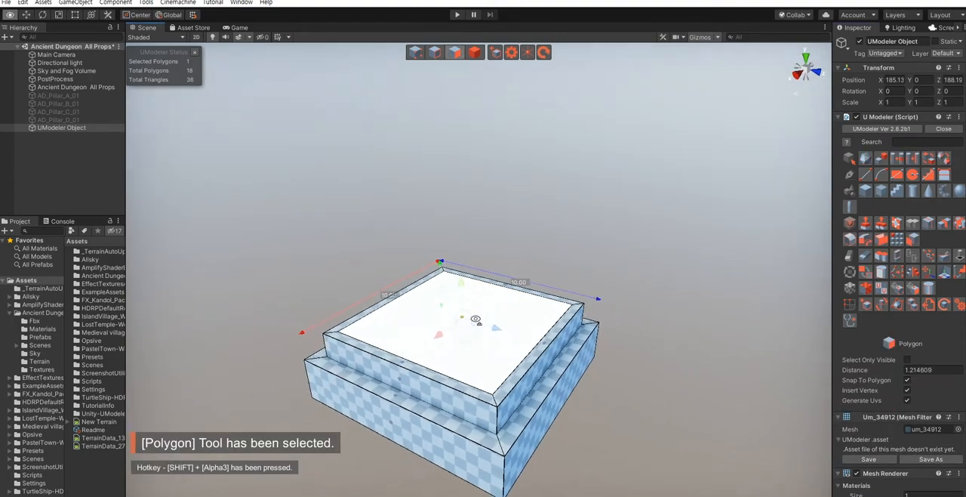
shift+drag(464, 285, 463, 127)
right_drag(558, 331, 555, 337)
key(e)
key(s)
shift+drag(470, 316, 483, 243)
click(630, 340)
key(w)
right_drag(563, 347, 544, 337)
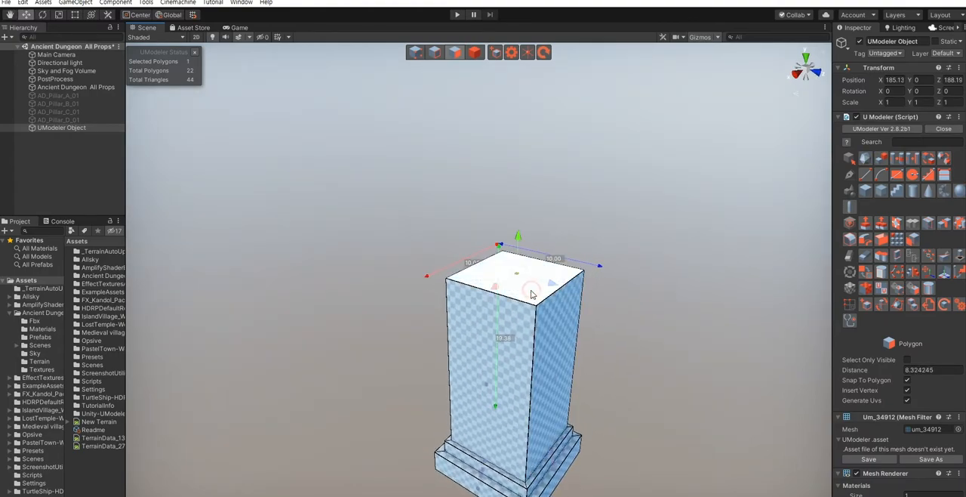
- Extrude the shaft's top polygon up about 0.22 and scale it outward into an overhanging lip
click(531, 295)
right_drag(557, 298, 589, 304)
key(w)
key(w)
shift+drag(446, 240, 446, 234)
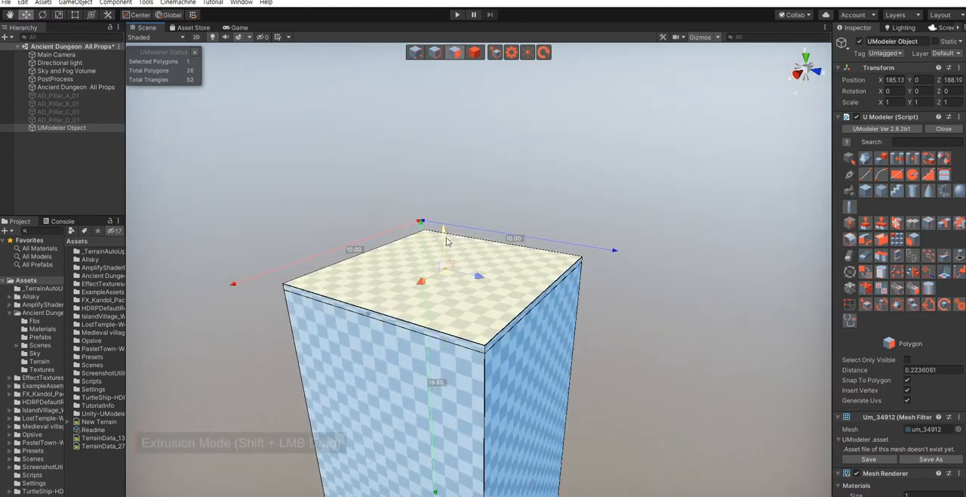
key(r)
drag(445, 280, 446, 275)
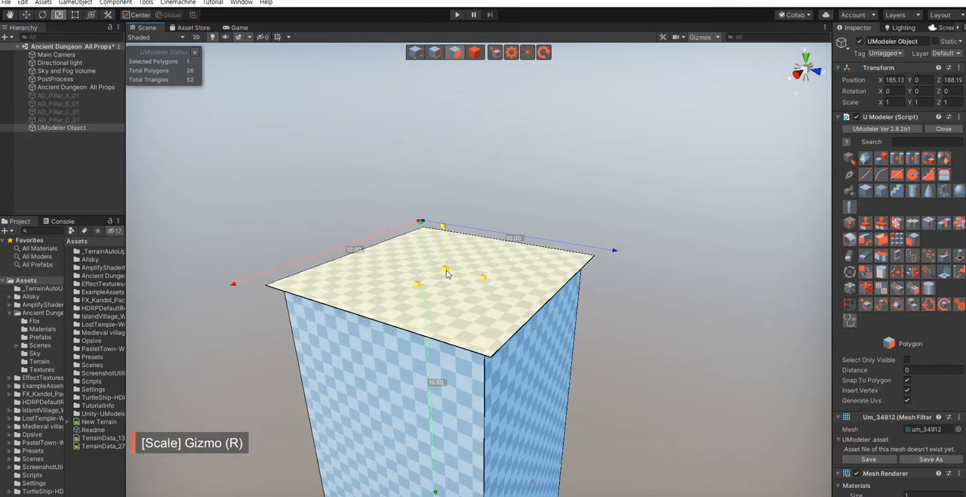
- Extrude the widened lip upward and scale its top outward to form a flared collar
shift+drag(444, 234, 445, 206)
key(r)
drag(446, 241, 465, 255)
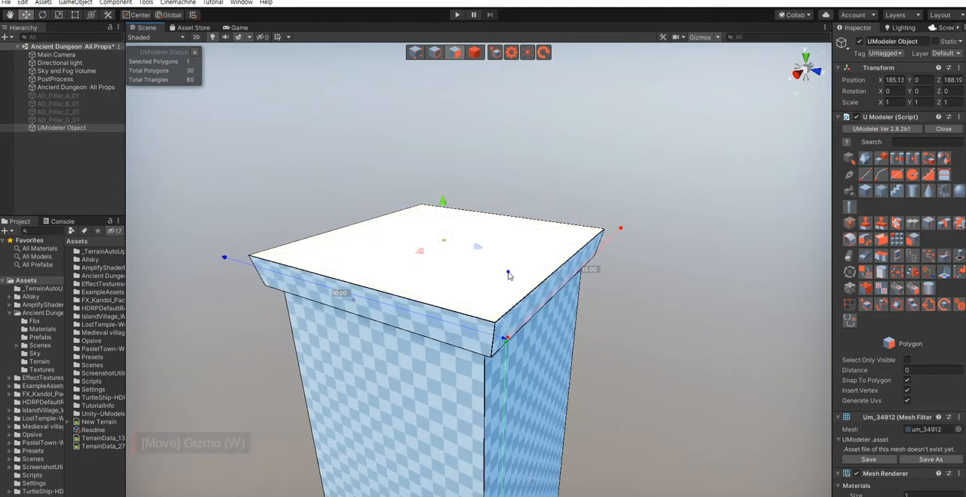
- Extrude the flared collar's top polygon straight up about 0.65 to form a rim
scroll(509, 274, down, 6)
middle_drag(509, 274, 528, 275)
shift+drag(476, 223, 476, 209)
scroll(539, 310, down, 5)
right_drag(539, 310, 518, 306)
key(w)
right_drag(450, 293, 470, 273)
key(w)
click(739, 272)
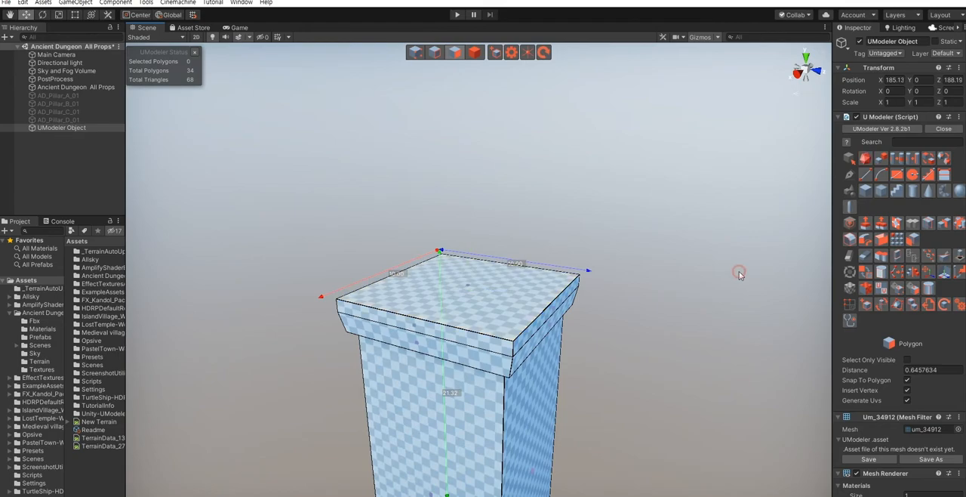
- Inset the collar's top polygon with a thickness of about 0.57
click(897, 223)
right_drag(580, 297, 557, 311)
scroll(528, 302, up, 6)
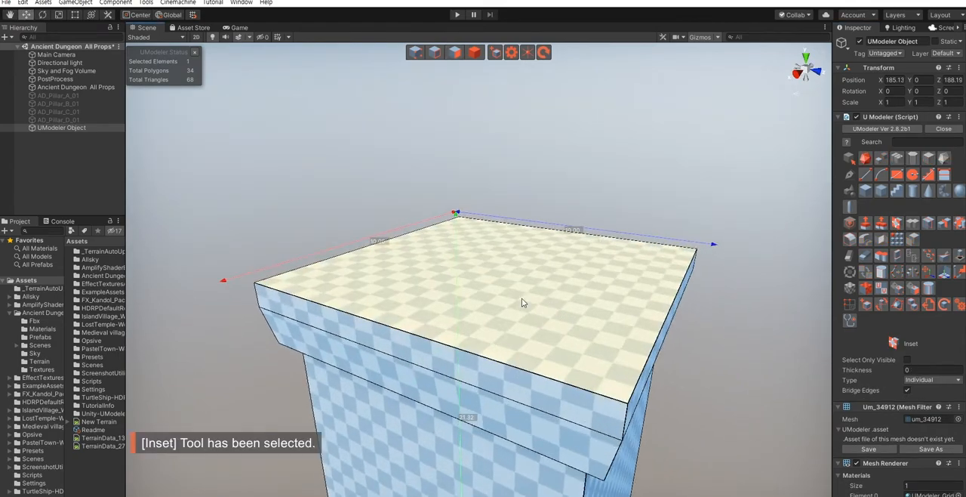
drag(517, 301, 602, 384)
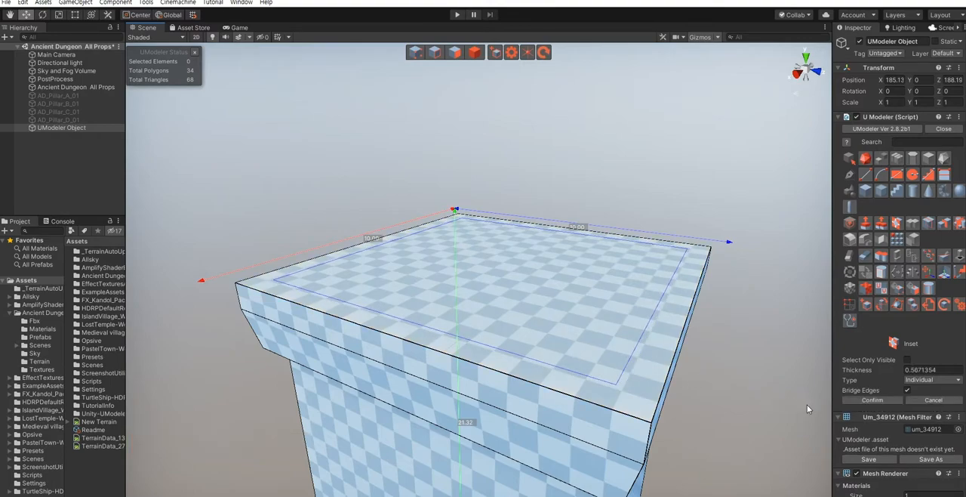
click(873, 401)
scroll(618, 340, down, 5)
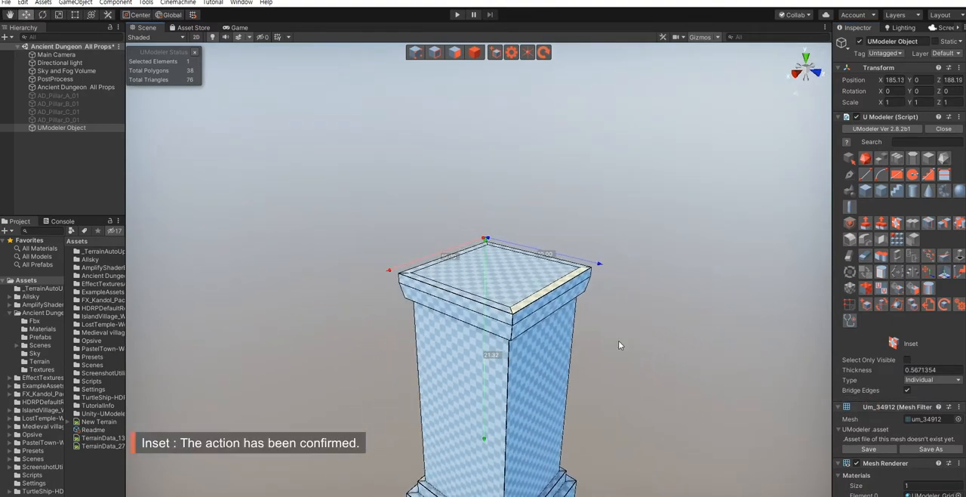
- Extrude the collar's inner top polygon upward to form the neck of the capital
key(shift+3)
click(492, 277)
shift+drag(498, 242, 498, 190)
middle_drag(504, 209, 471, 260)
- Extrude the neck's top polygon further up and scale it outward to start the flared capital
shift+drag(466, 233, 468, 205)
key(r)
drag(465, 252, 467, 248)
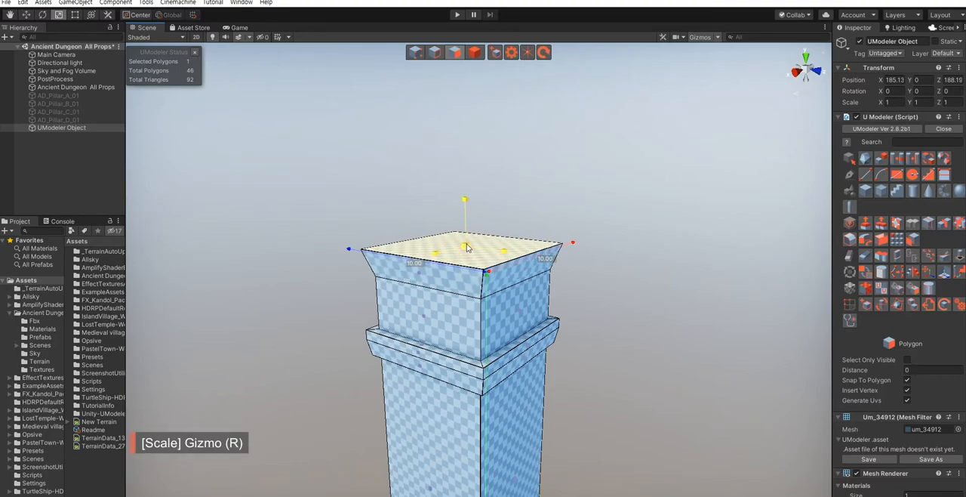
- Extrude a thin band from the capital's top polygon and scale its upper edge slightly outward
key(w)
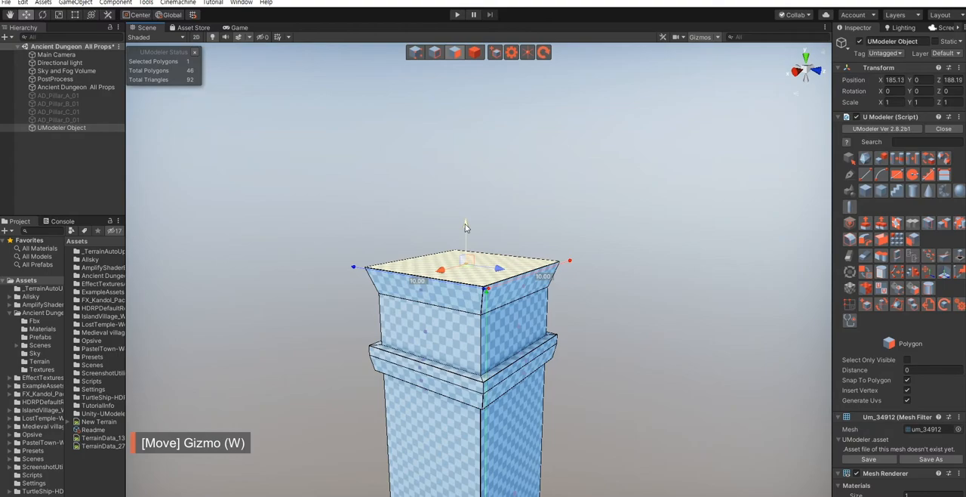
shift+drag(467, 228, 469, 222)
key(r)
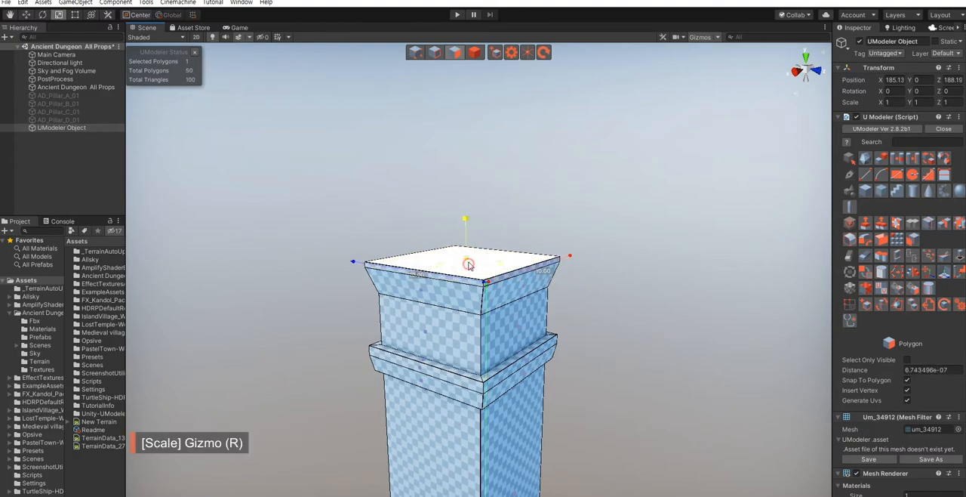
drag(468, 264, 468, 262)
- Extrude the capital's top polygon up about 1.19 and scale it outward to widen the flare
key(w)
shift+drag(464, 226, 469, 200)
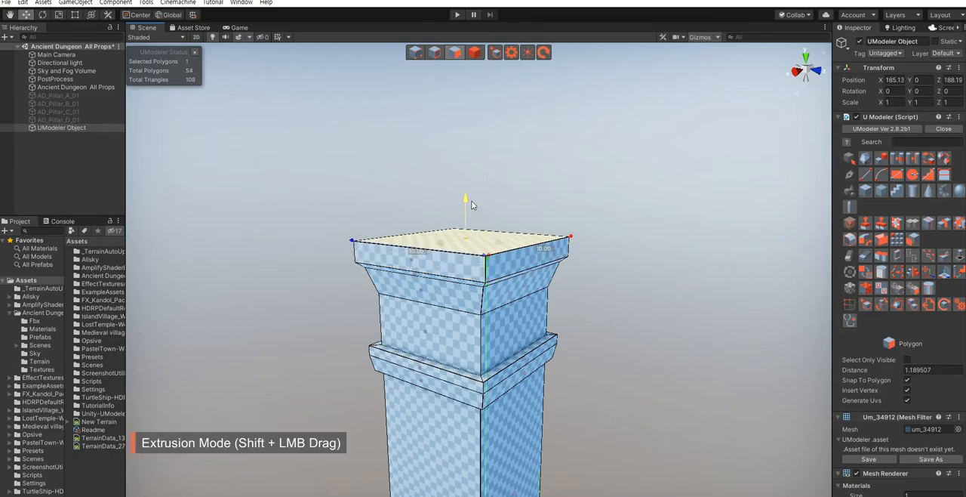
key(r)
drag(466, 245, 468, 241)
- Extrude the capital's top polygon up about 0.86 as a straight slab and return to object selection
key(w)
right_drag(596, 334, 599, 345)
key(s)
key(w)
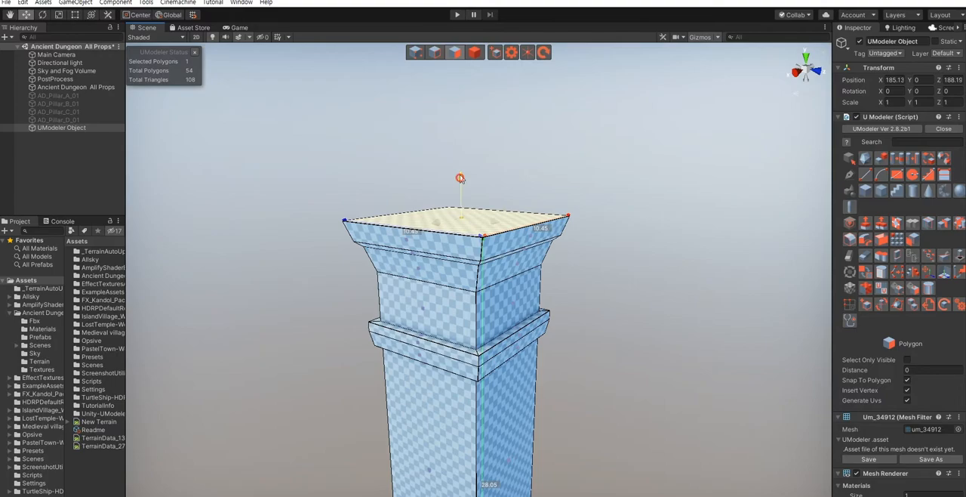
shift+drag(461, 179, 461, 165)
click(643, 326)
key(s)
right_drag(601, 325, 605, 349)
key(4)
key(Escape)
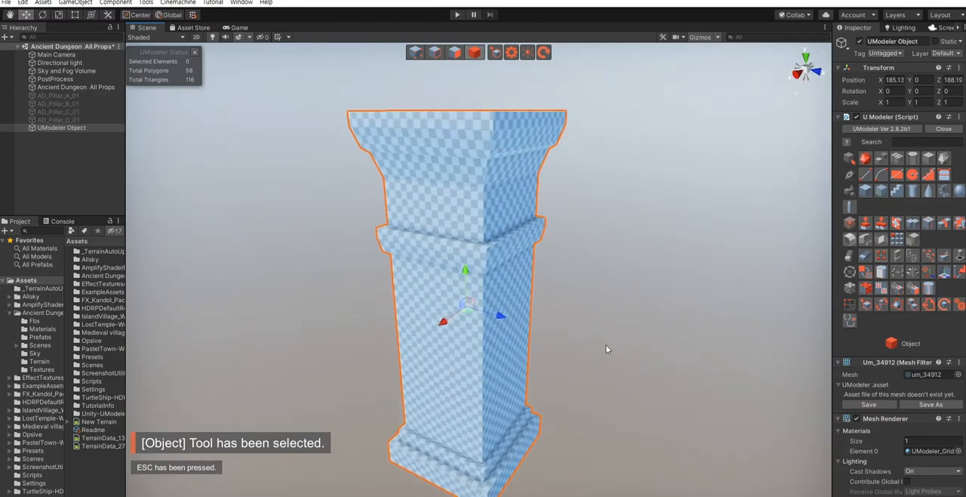
- Raise all vertices of the collar and capital about 1.9 to lengthen the shaft, returning to object selection
key(shift+1)
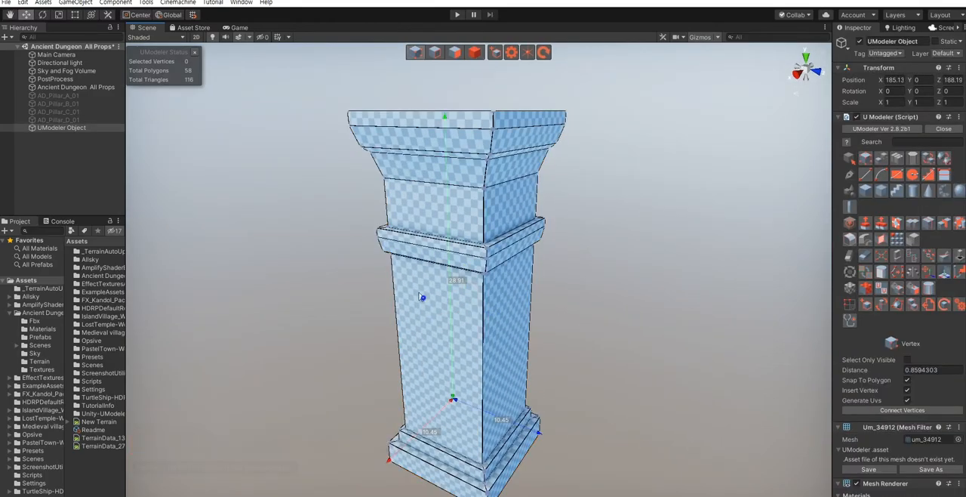
right_drag(423, 251, 427, 255)
drag(330, 190, 650, 386)
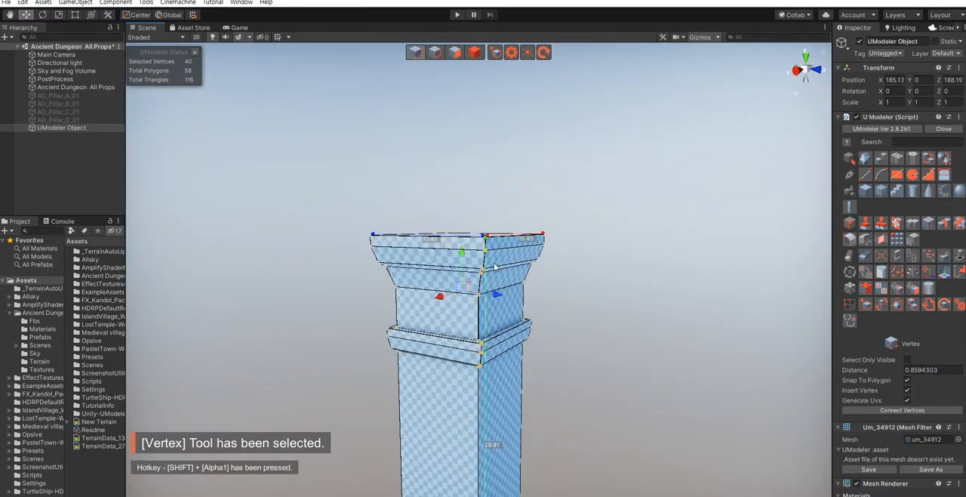
drag(465, 262, 466, 240)
key(s)
right_drag(604, 336, 587, 348)
key(shift+4)
click(587, 348)
- Examine the pillar's proportions from the base up to the capital
right_drag(453, 346, 600, 342)
click(459, 289)
key(shift+1)
key(w)
key(e)
key(s)
key(shift+4)
click(572, 327)
right_drag(425, 286, 464, 274)
key(w)
click(456, 277)
- Loop-slice the pillar vertically across its front with Split Number 2 and a Pinch of about 0.36
key(shift+3)
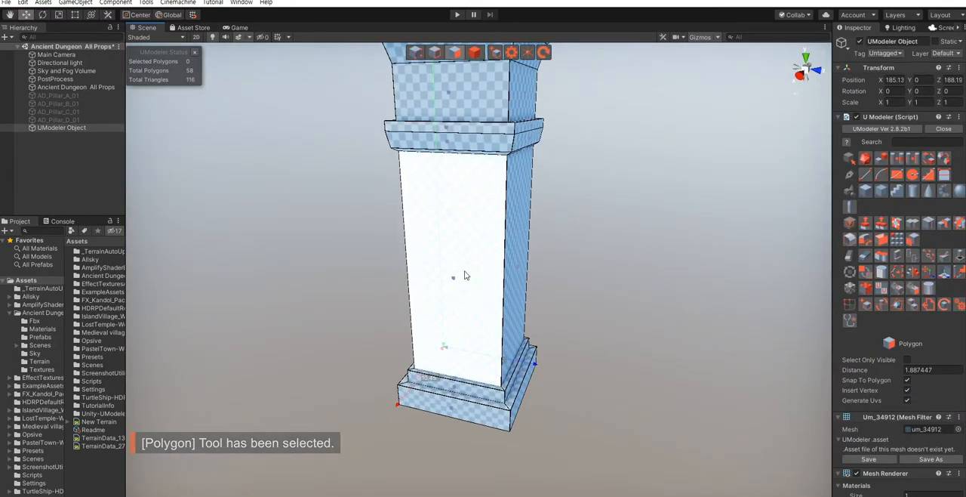
right_drag(464, 271, 488, 314)
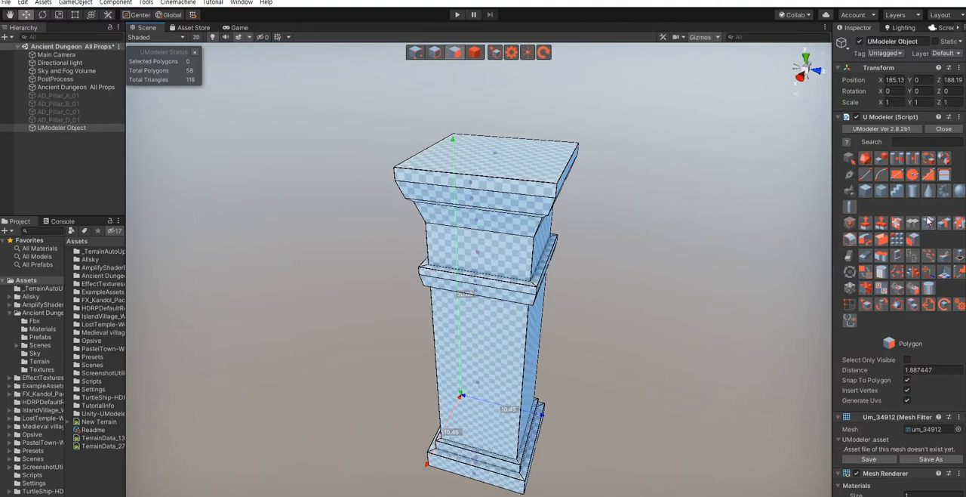
click(888, 239)
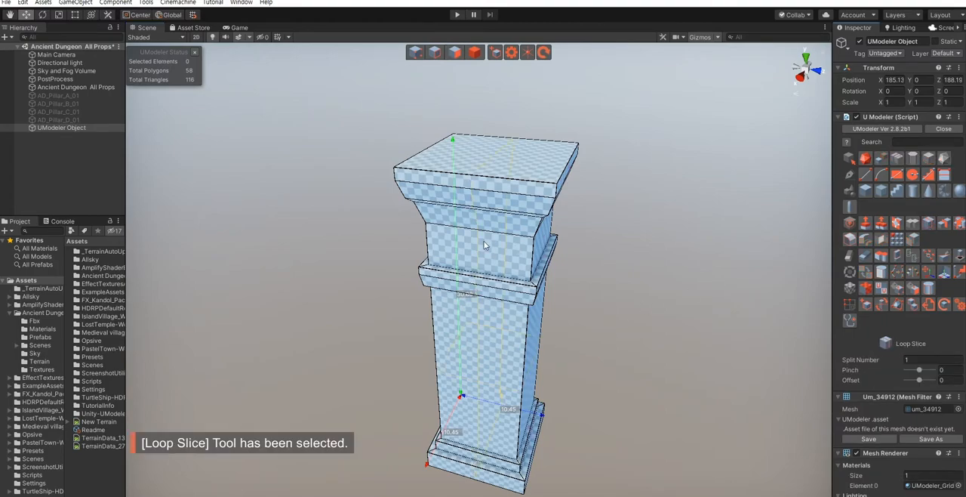
click(913, 360)
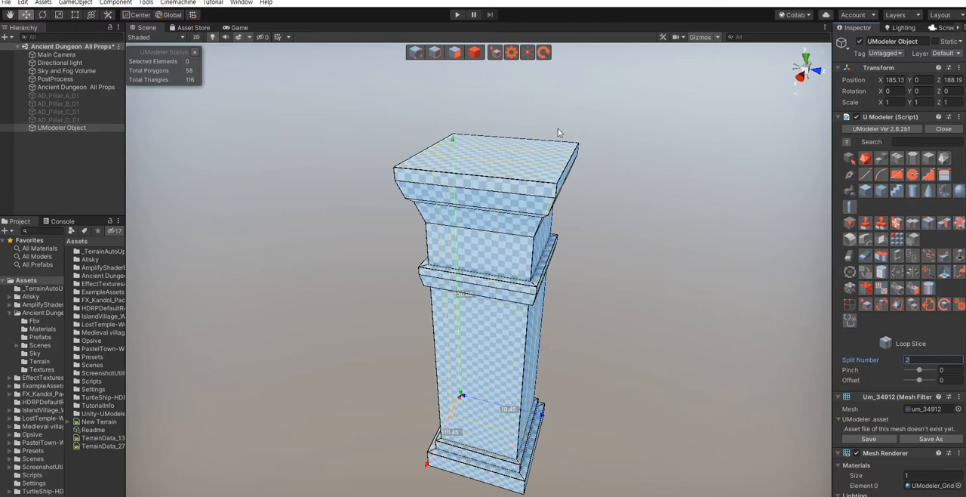
alt+drag(512, 395, 638, 411)
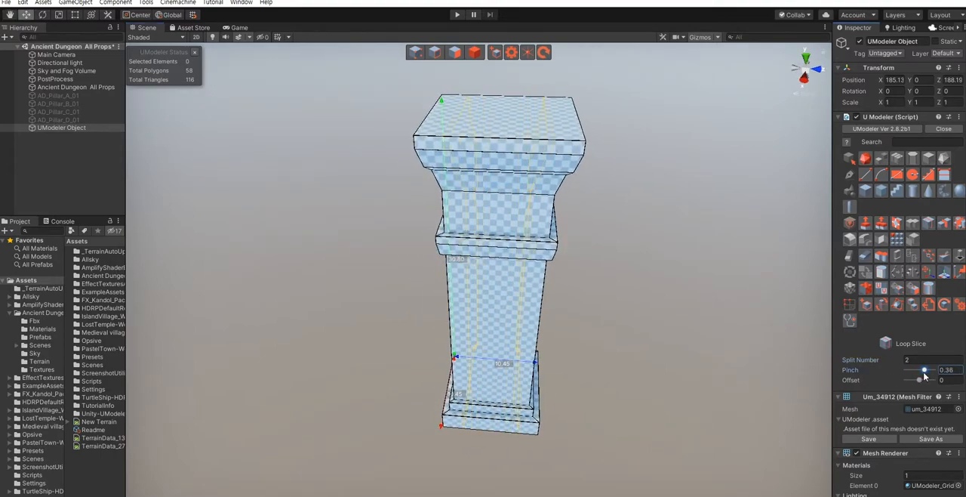
right_drag(730, 362, 615, 333)
right_drag(682, 326, 651, 294)
- Extrude the shaft's front centre polygon inward about 0.59 and rescale the recessed panel
key(shift+3)
click(540, 290)
right_drag(699, 323, 510, 319)
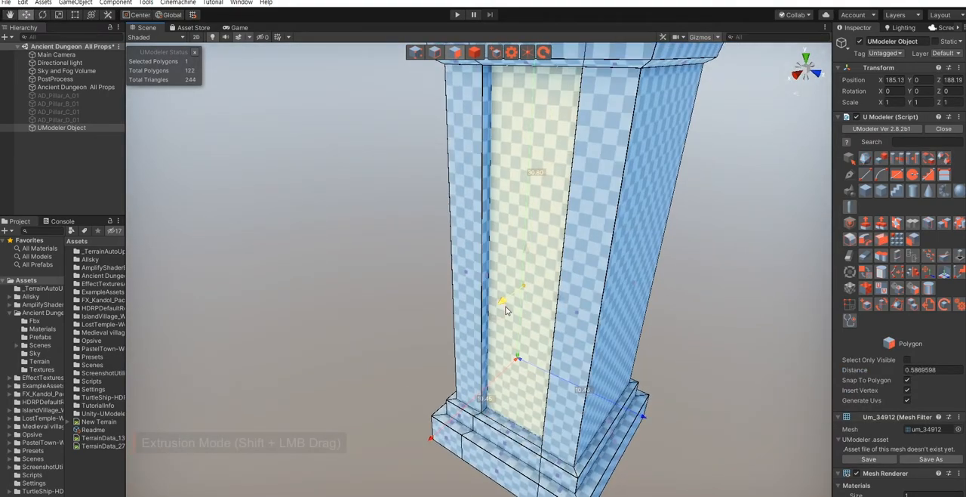
shift+drag(507, 307, 511, 334)
right_drag(511, 334, 581, 301)
drag(579, 292, 574, 295)
right_drag(533, 317, 533, 287)
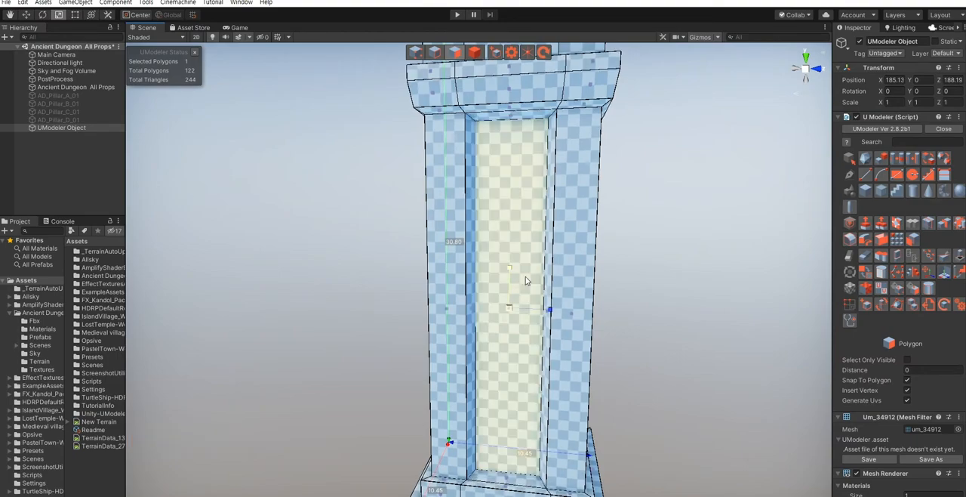
click(654, 339)
right_drag(698, 335, 664, 344)
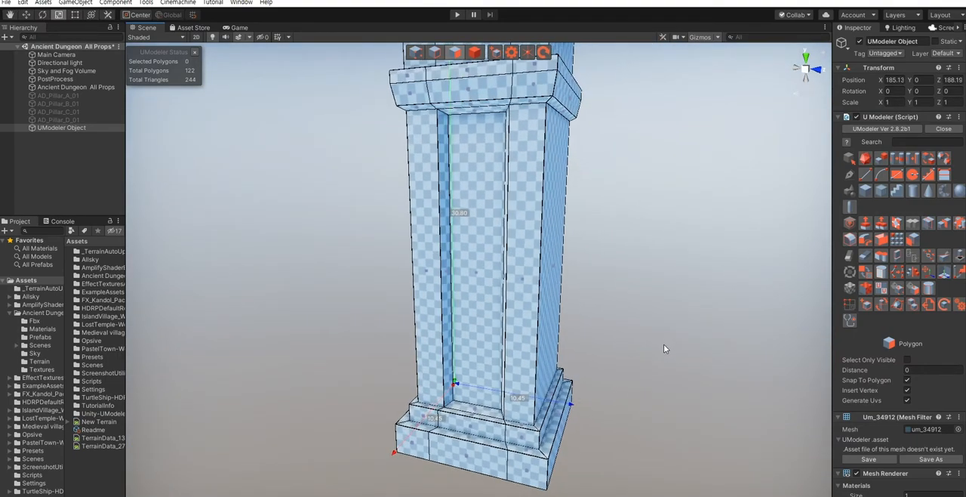
- Return to object selection and examine the pillar's overall shape from the capital down to the base
key(4)
click(662, 341)
right_drag(625, 304, 581, 337)
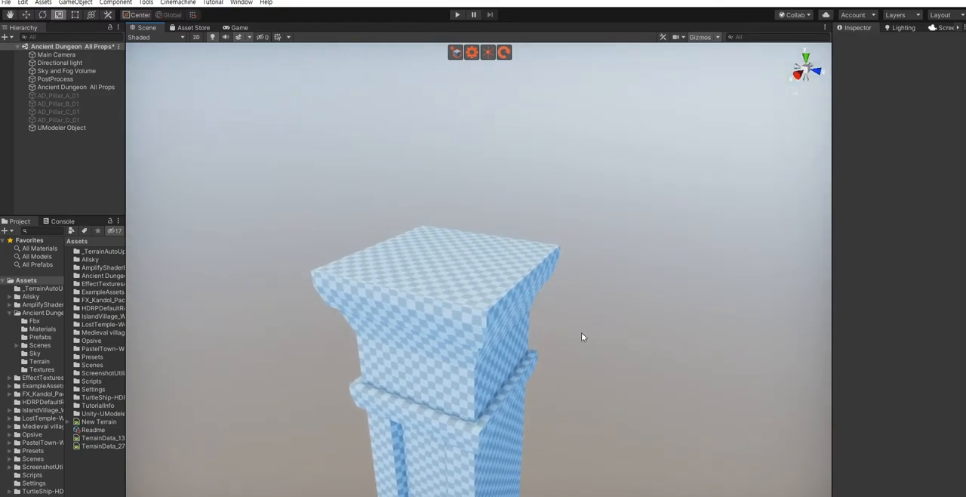
scroll(582, 337, down, 5)
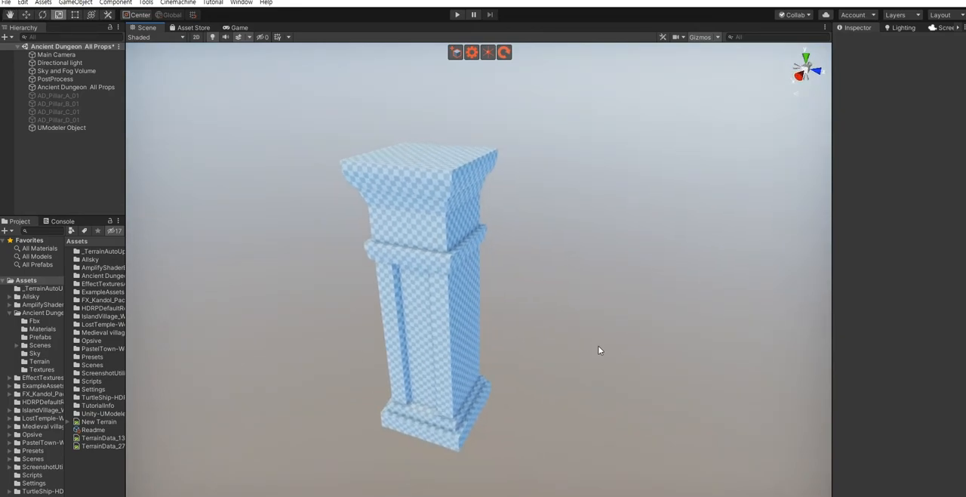
click(445, 330)
click(547, 342)
scroll(532, 333, up, 6)
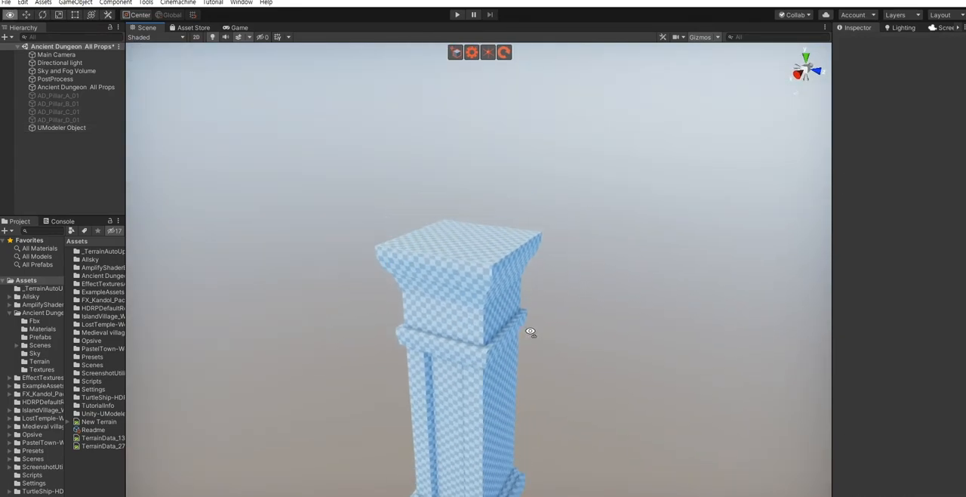
- Combine the right slice vertex on the capital's top front edge into the adjacent corner vertex
click(440, 320)
key(shift+3)
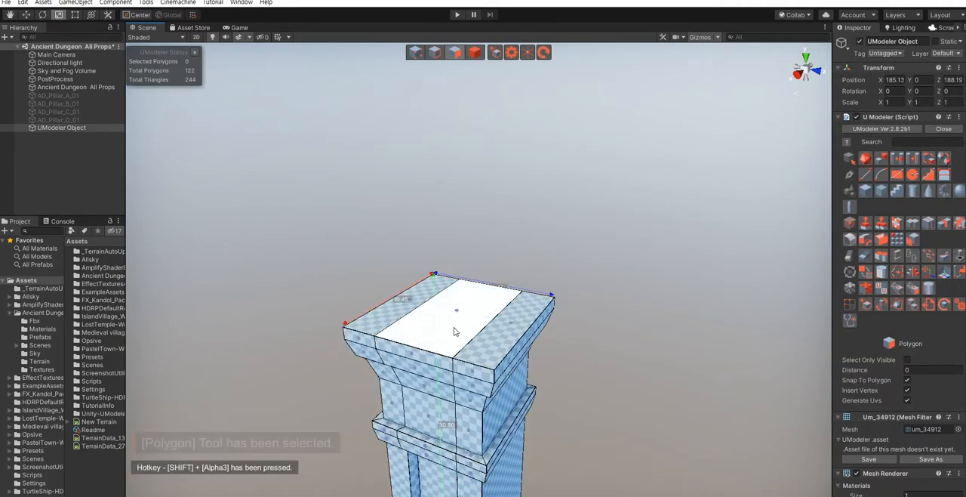
alt+drag(540, 338, 542, 375)
key(w)
right_drag(542, 375, 544, 354)
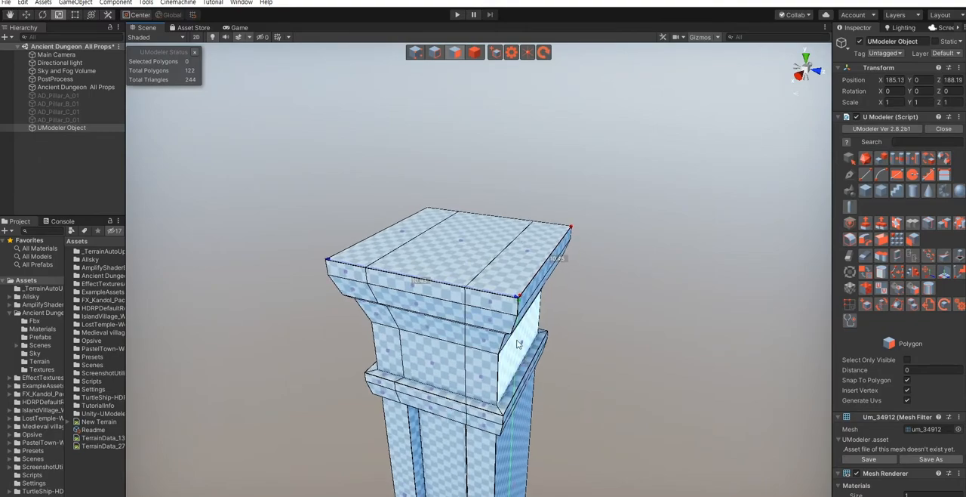
alt+drag(538, 361, 533, 361)
scroll(541, 363, up, 3)
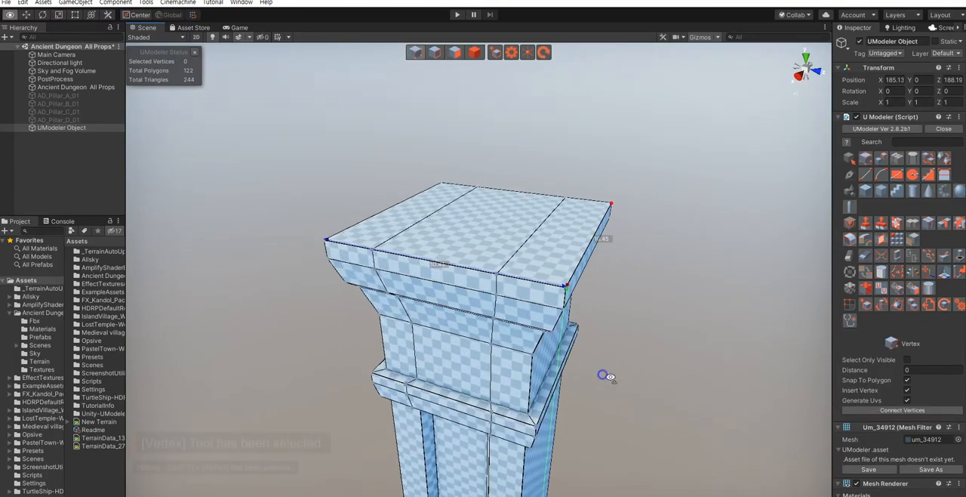
key(shift+1)
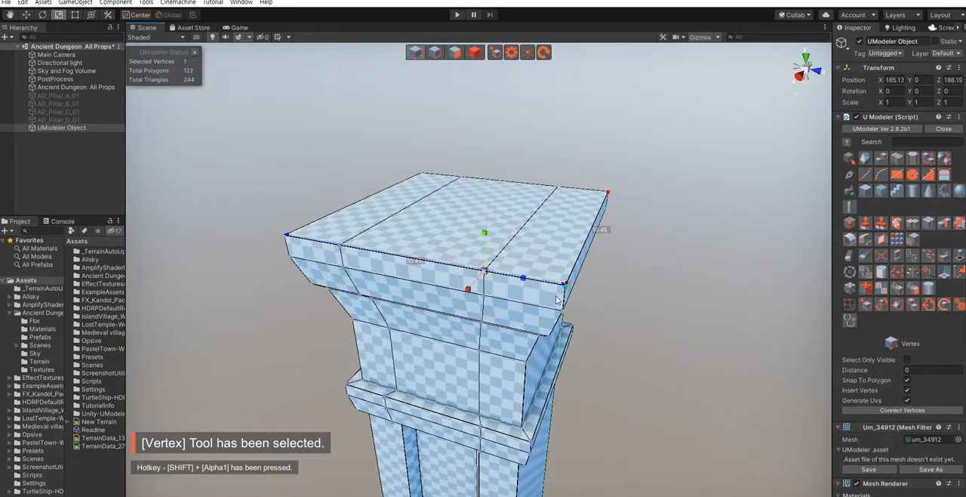
shift+click(563, 285)
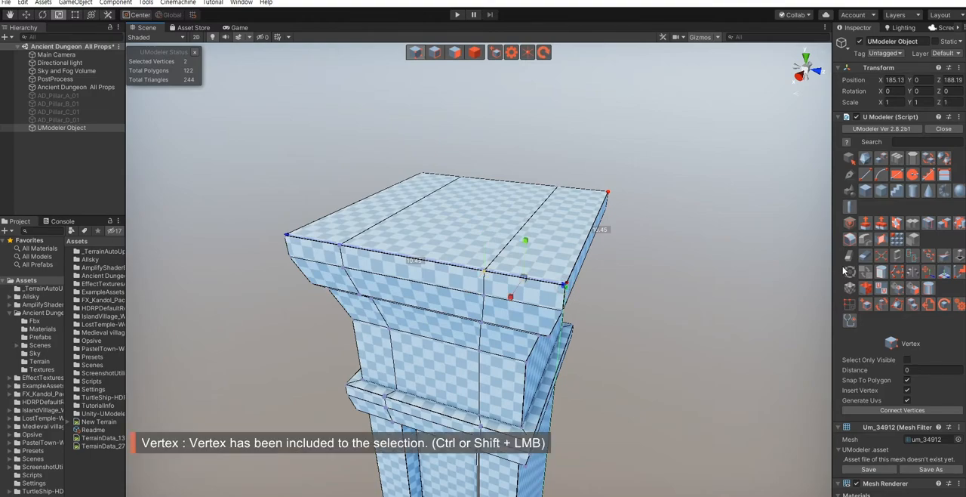
click(880, 256)
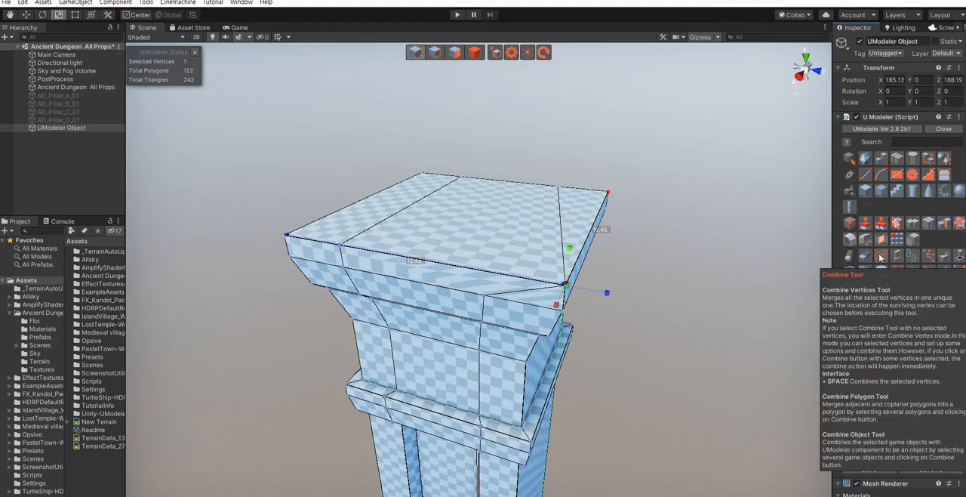
- Combine the remaining slice vertex on the capital's top front edge into the left corner vertex
key(a)
right_drag(657, 315, 632, 310)
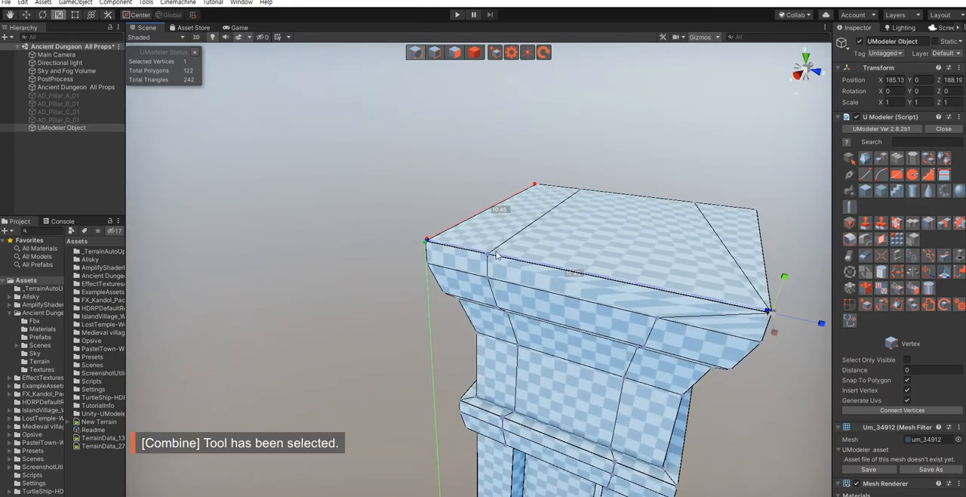
shift+click(426, 242)
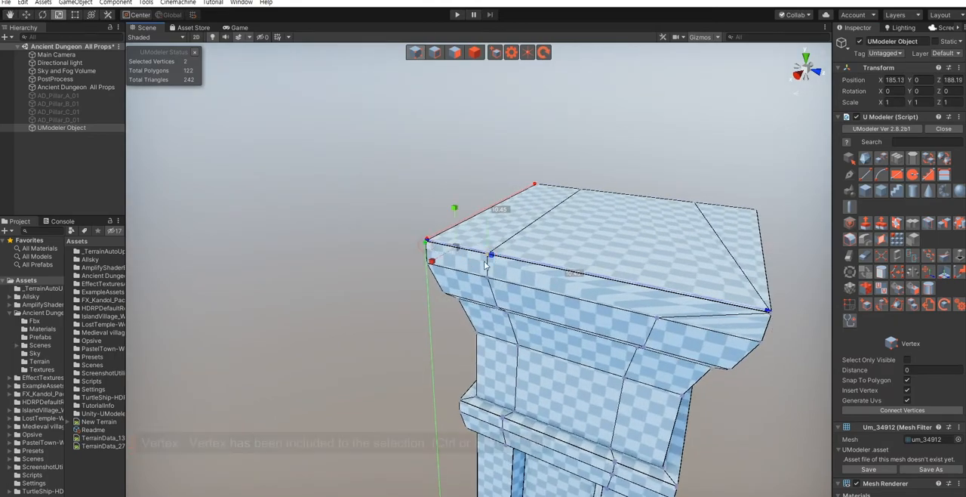
click(877, 261)
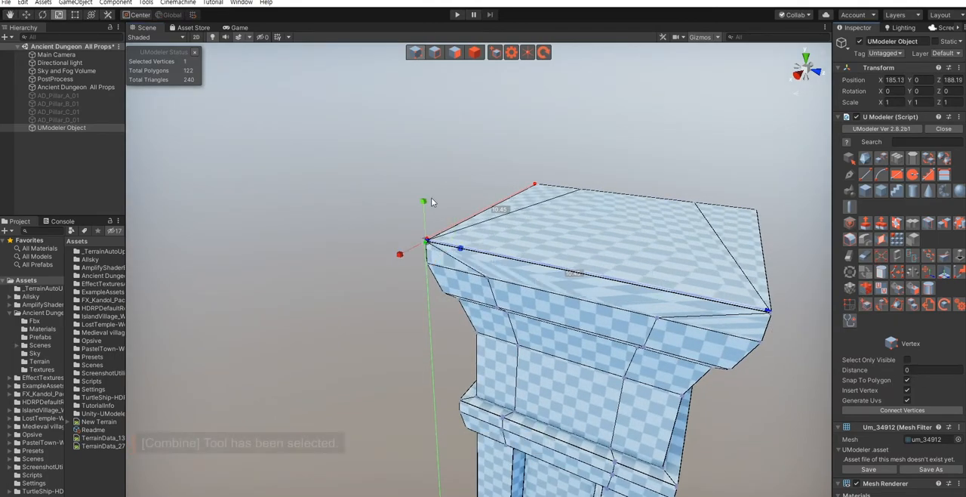
- Combine both slice vertices on the capital's top back edge into their nearest corner vertices
right_drag(335, 169, 429, 296)
key(d)
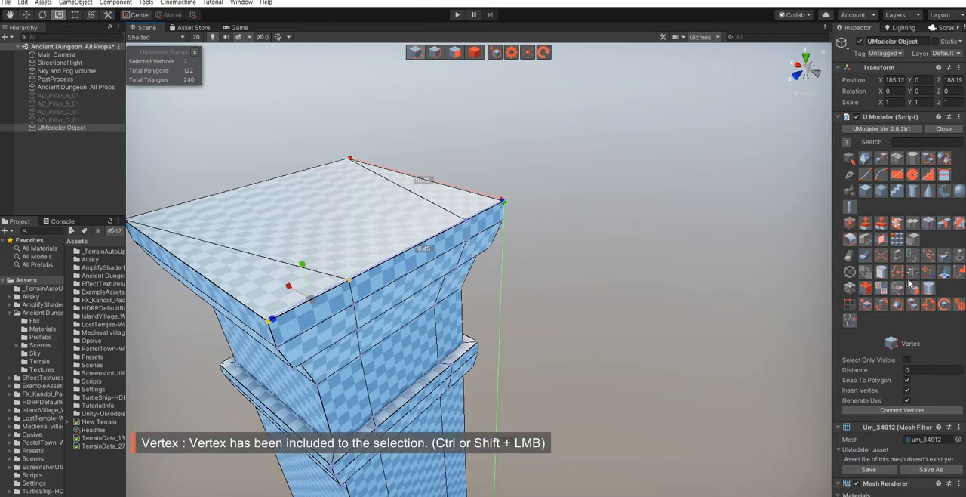
click(882, 261)
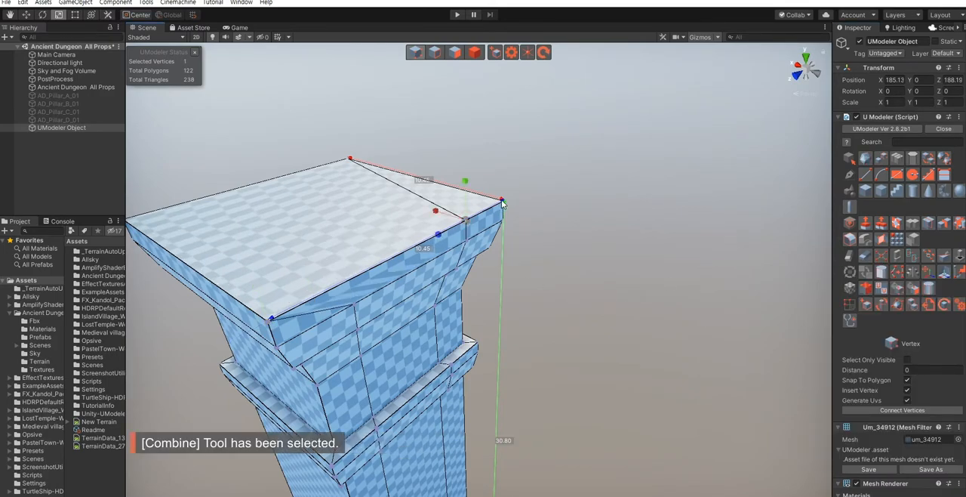
shift+click(501, 200)
click(882, 258)
alt+drag(434, 304, 528, 265)
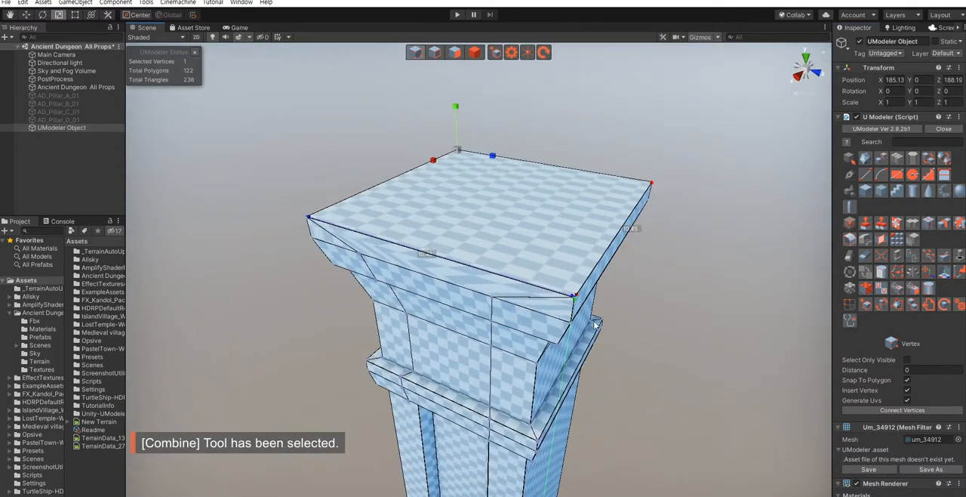
- Inset the capital's top polygon to leave a narrow, even border around it
key(shift+3)
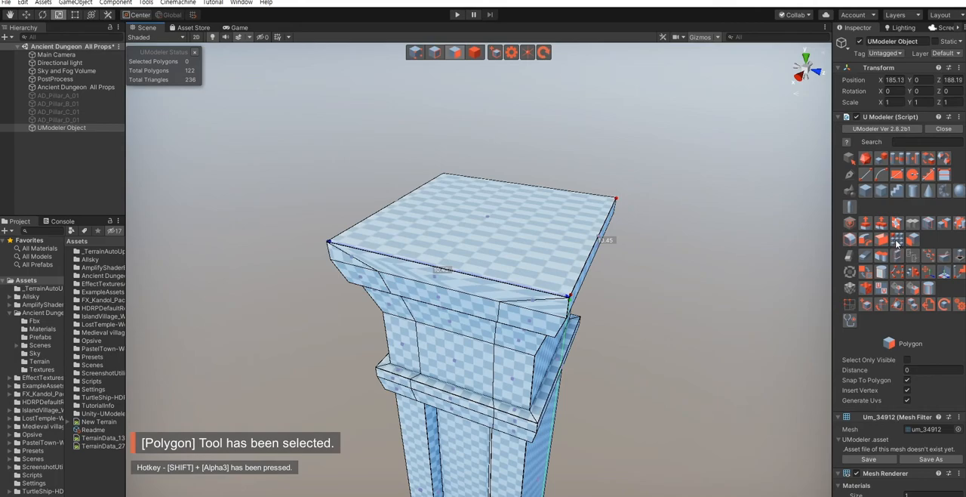
click(897, 224)
click(526, 257)
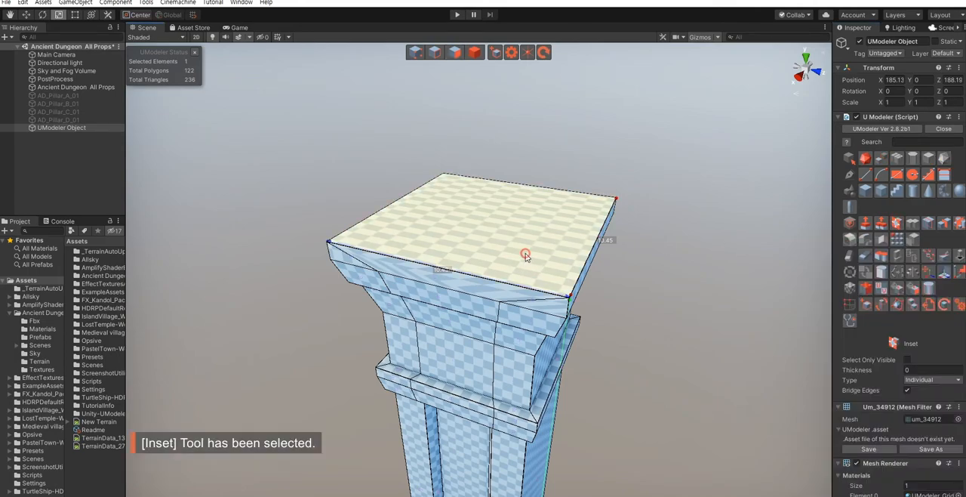
drag(528, 289, 539, 294)
click(872, 400)
right_drag(531, 306, 533, 287)
scroll(533, 287, down, 2)
- Extrude the inset top polygon upward about 5.35 to form a block above the capital
key(shift+3)
click(465, 290)
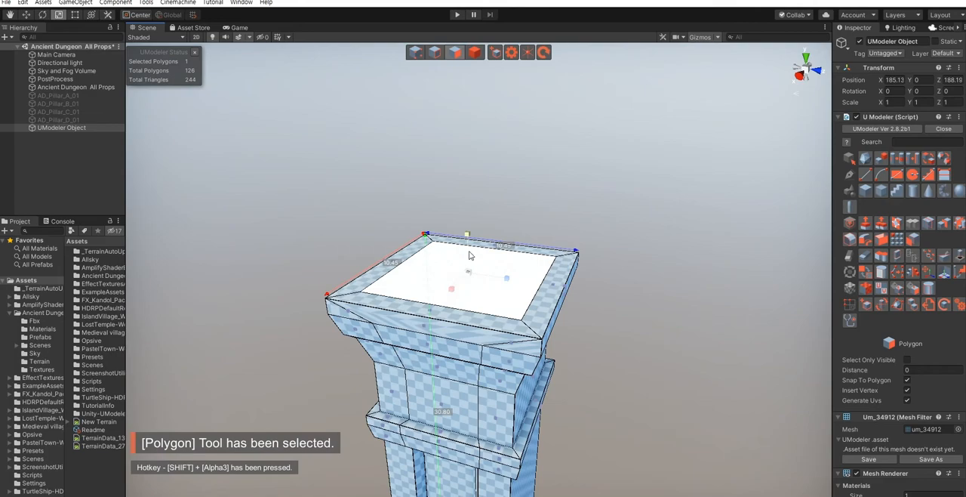
key(w)
shift+drag(467, 238, 468, 156)
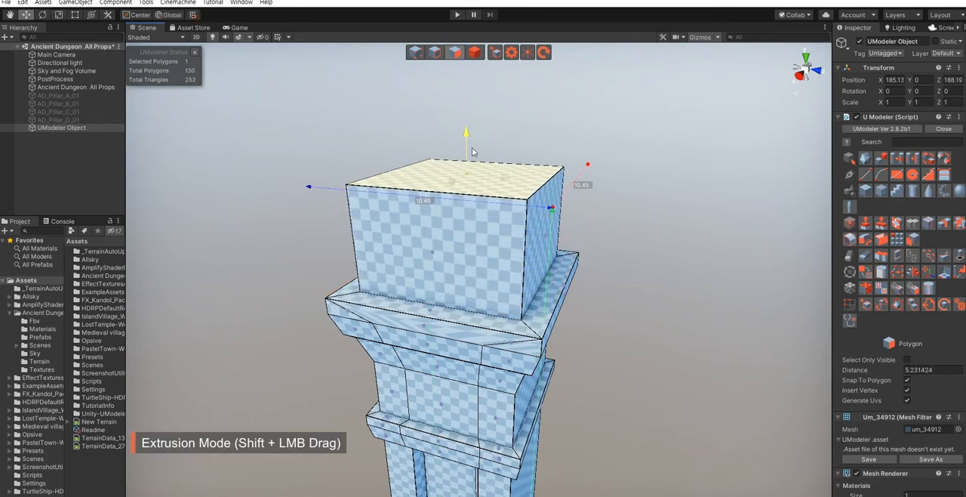
- Copy the upper block's front polygon into a separate object and move it forward off the block
click(645, 330)
mouse_move(646, 330)
right_down()
mouse_move(625, 330)
mouse_move(659, 337)
mouse_move(653, 357)
mouse_move(628, 317)
mouse_move(647, 335)
right_up()
key(s)
key(w)
key(d)
key(a)
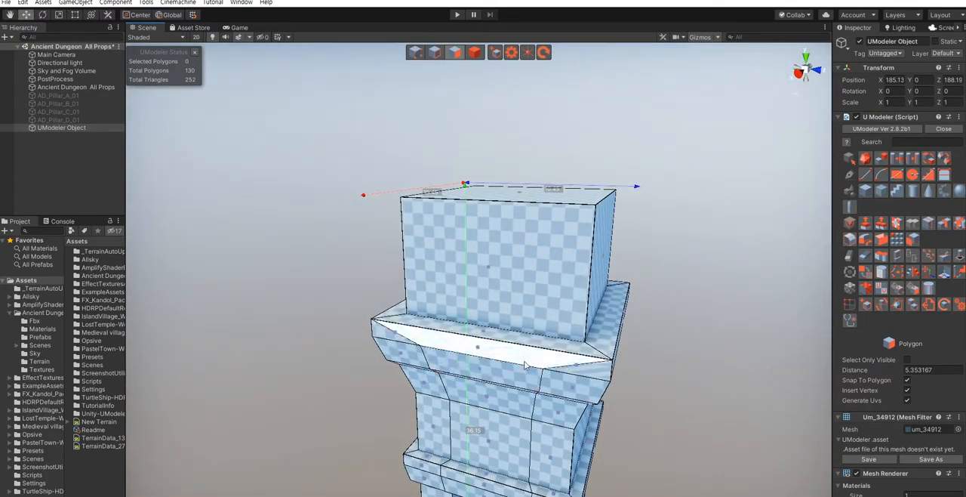
key(w)
mouse_move(537, 373)
right_down()
mouse_move(534, 381)
mouse_move(538, 363)
right_up()
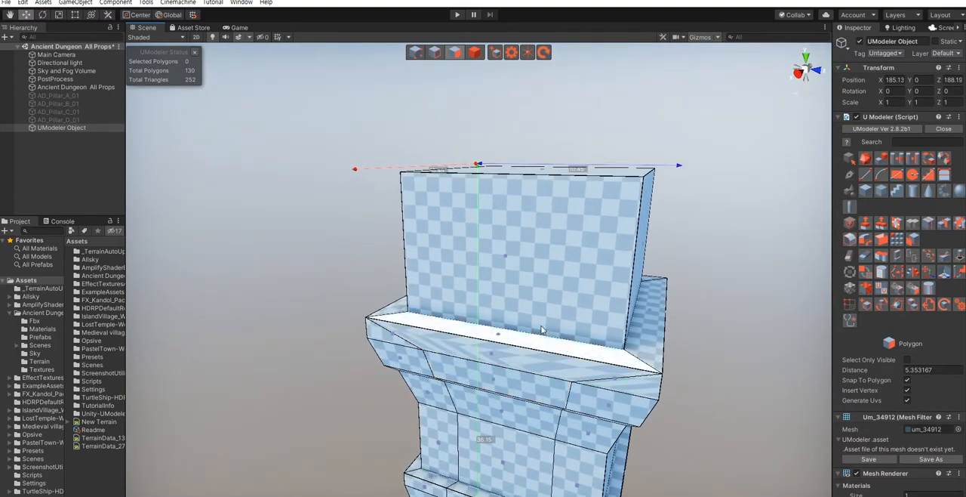
click(539, 296)
right_drag(539, 297, 515, 313)
key(f)
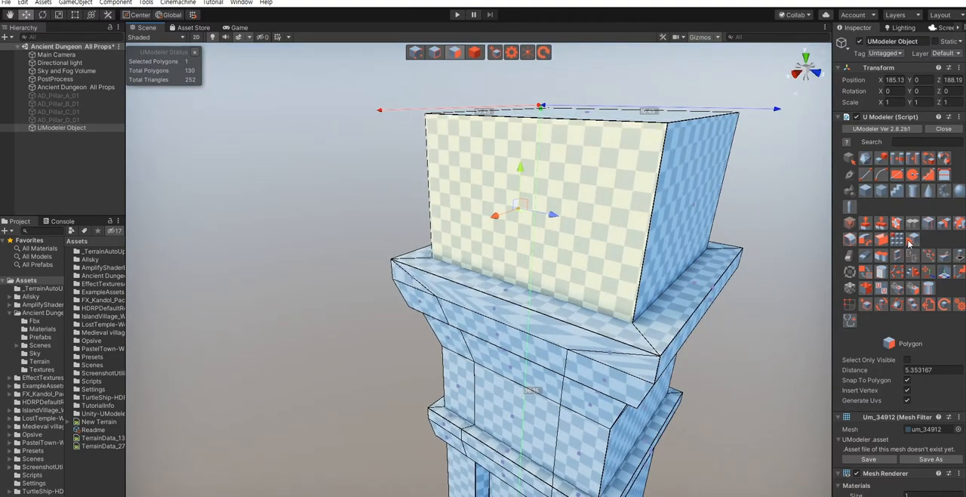
click(897, 258)
right_drag(497, 218, 502, 245)
- Narrow the copied plate to a Z scale of about 0.62 and position it in front of the block
key(r)
drag(485, 239, 466, 240)
right_drag(516, 259, 466, 274)
key(w)
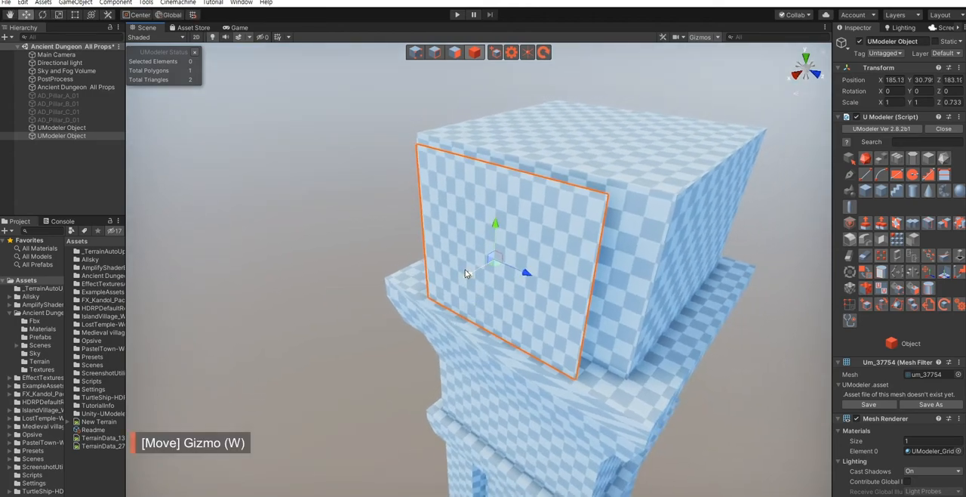
drag(467, 276, 463, 280)
right_drag(482, 309, 456, 277)
key(r)
drag(458, 278, 535, 317)
key(w)
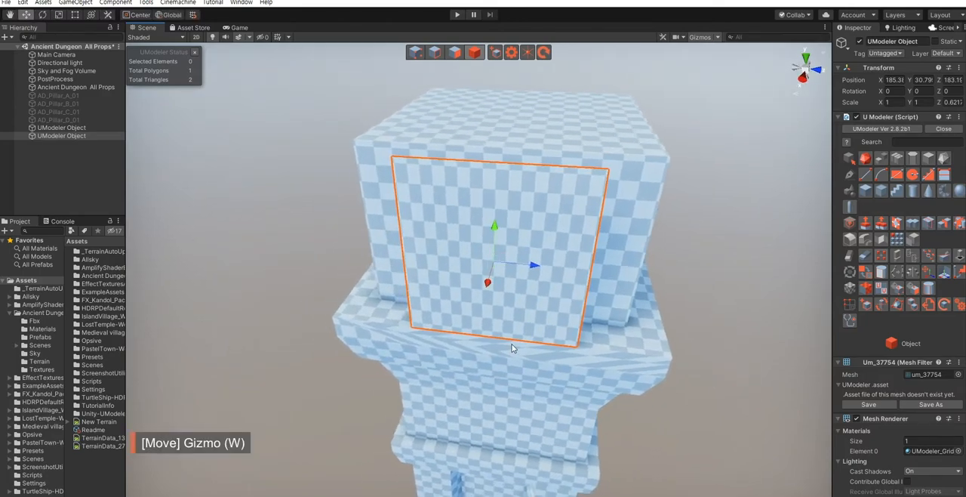
- Taper the plate by scaling its two bottom vertices closer together
key(1)
drag(400, 311, 667, 399)
key(r)
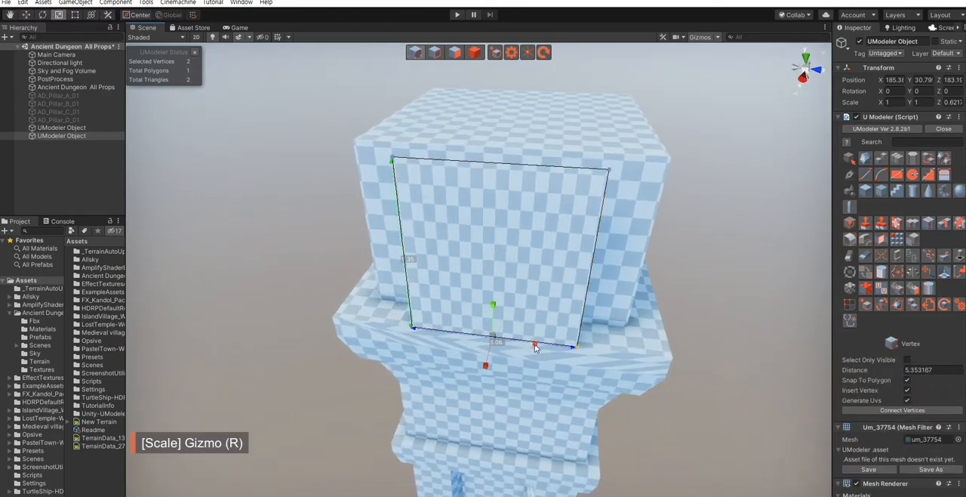
drag(530, 344, 527, 348)
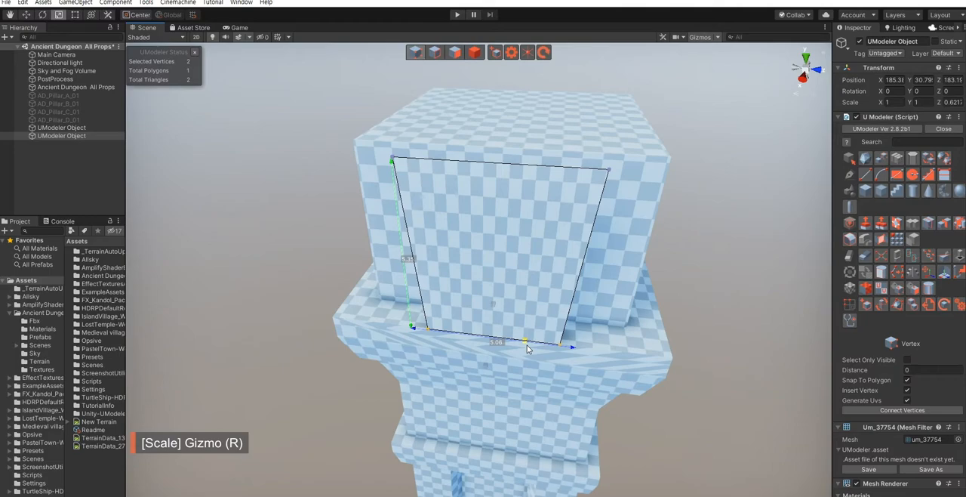
alt+drag(440, 278, 462, 287)
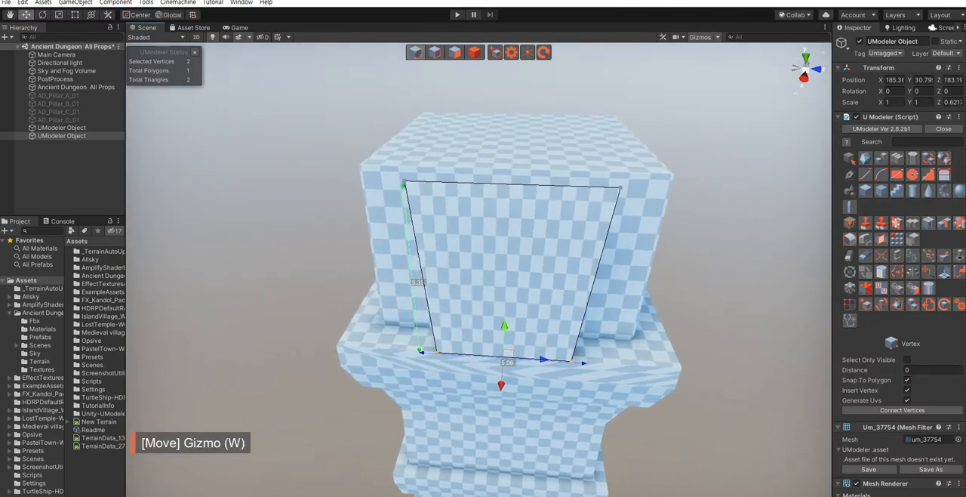
- Loop-slice the plate horizontally with Split Number 1 and raise the new middle vertices about 0.54
click(929, 225)
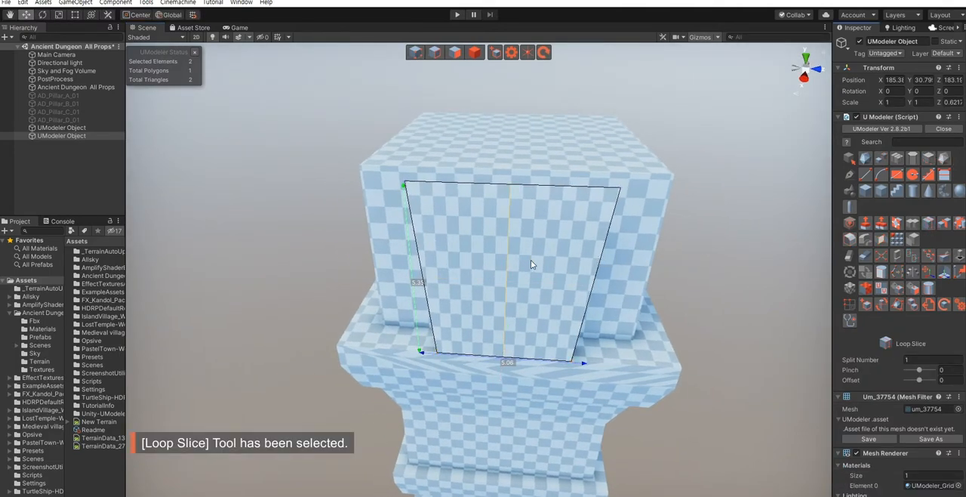
click(575, 259)
key(shift+1)
drag(364, 255, 568, 293)
drag(507, 249, 513, 233)
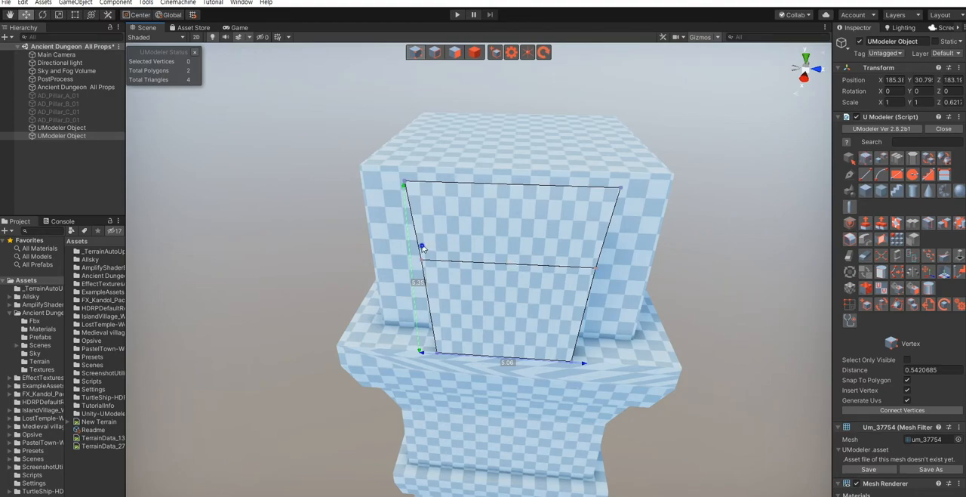
- Extrude the plate's top edge upward about 2.25 and scale it inward to a central point
middle_drag(423, 247, 413, 298)
key(shift+2)
click(462, 236)
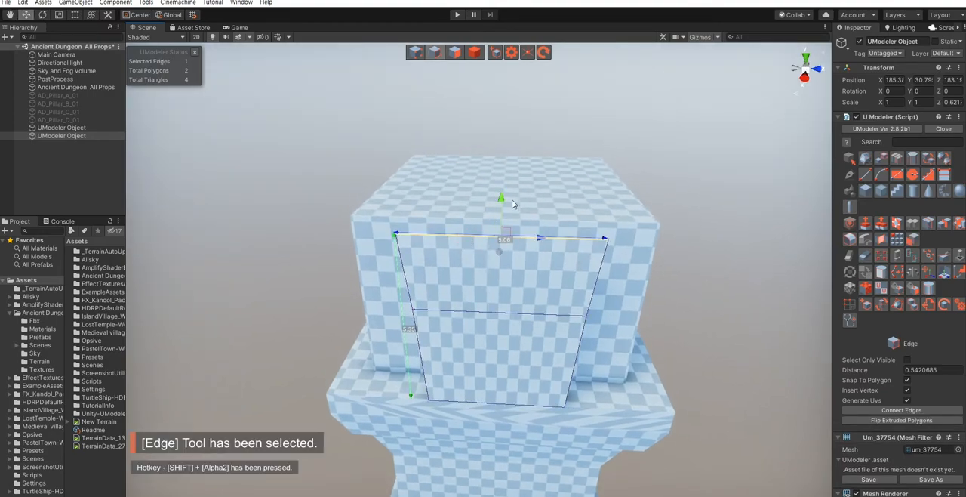
shift+drag(501, 198, 519, 115)
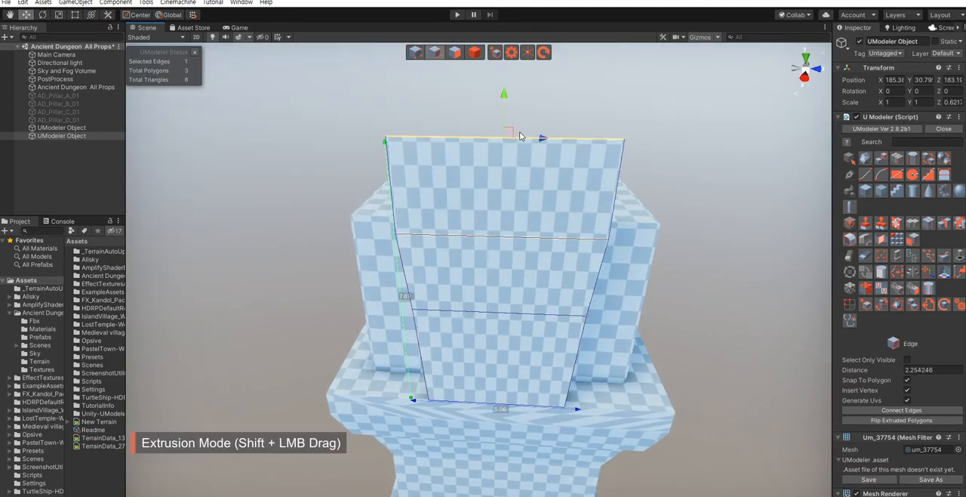
key(r)
drag(540, 143, 504, 146)
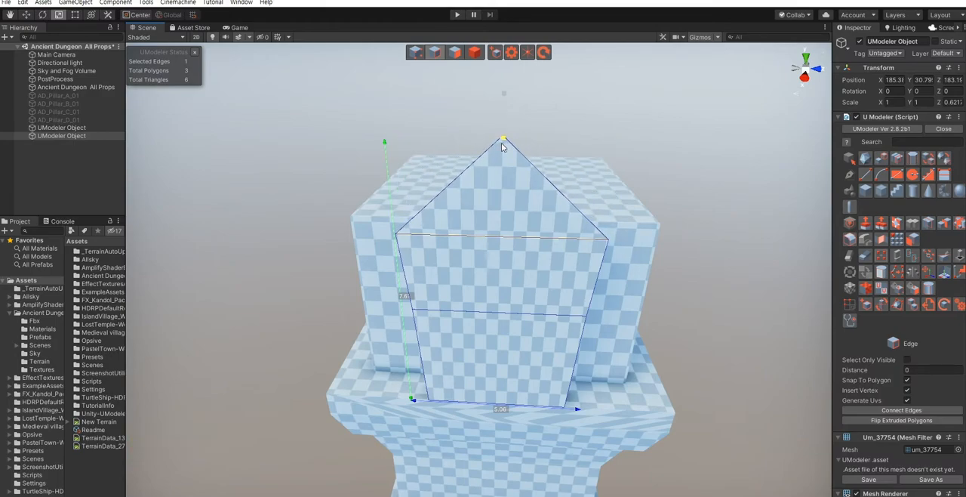
click(699, 291)
- Loop-slice the plate's pointed tip horizontally and scale the new pair of vertices slightly inward
alt+drag(521, 261, 560, 276)
click(933, 220)
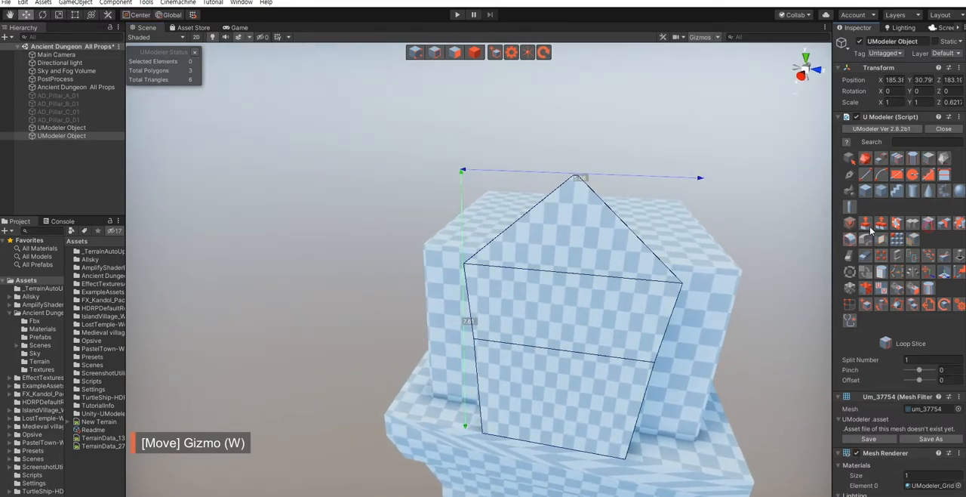
click(569, 225)
drag(494, 213, 607, 235)
key(r)
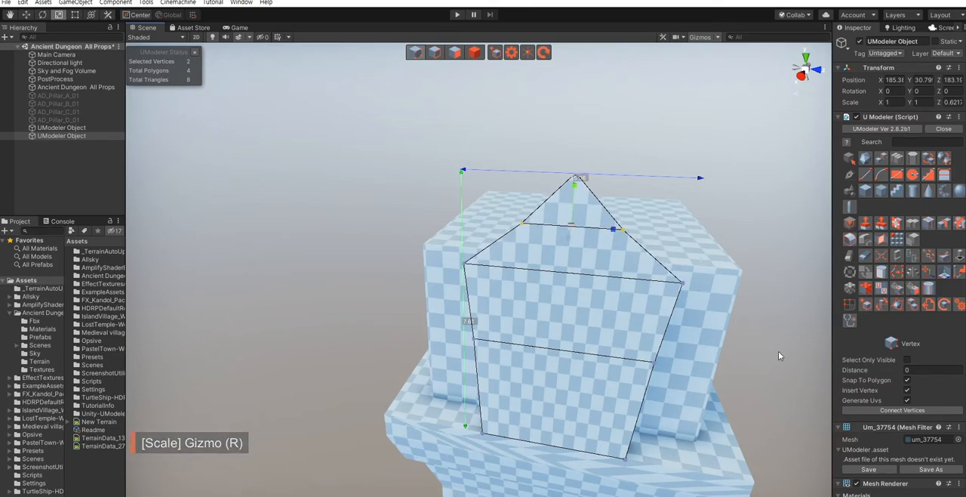
click(785, 359)
- Lower all the plate's vertices above its bottom edge about 0.95
right_drag(530, 324, 528, 281)
drag(411, 122, 723, 335)
key(w)
drag(550, 193, 551, 225)
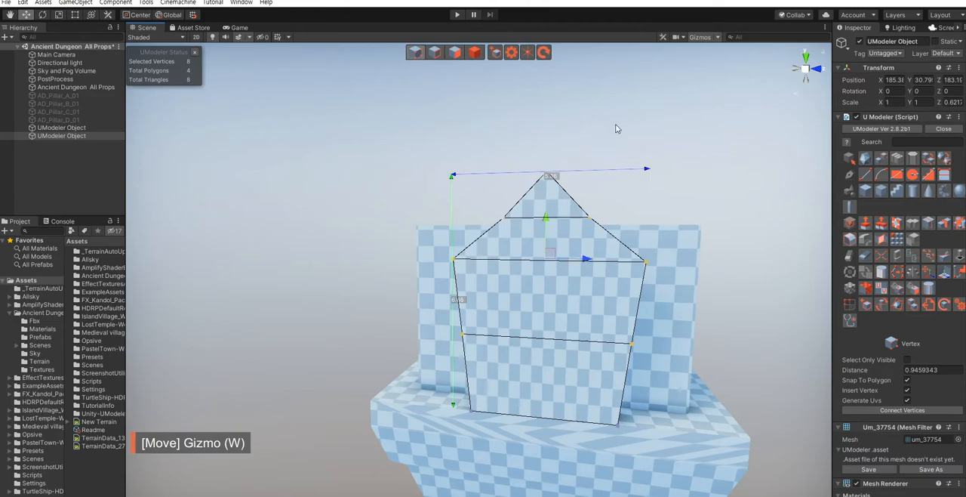
- Extrude the plate's four polygons about 1.28 and move the whole plate object along X to about 184
click(669, 137)
right_drag(638, 264, 555, 279)
key(3)
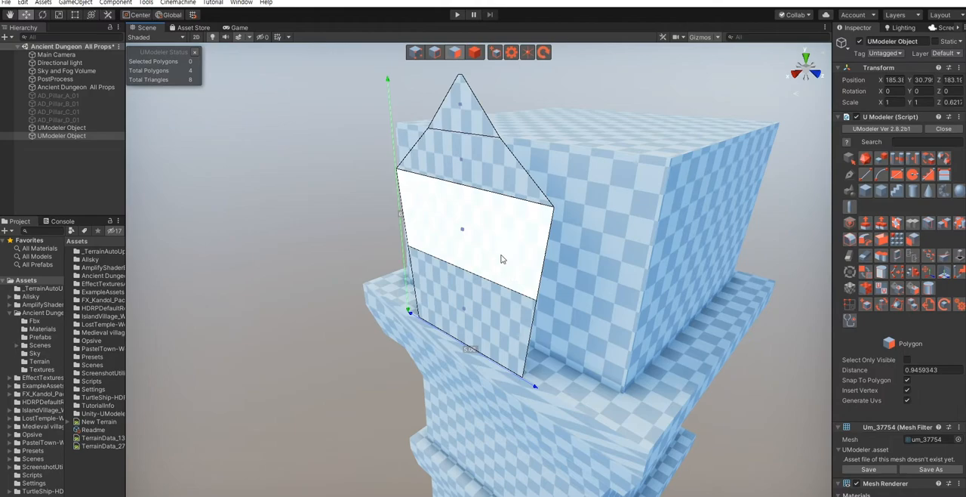
click(474, 122)
shift+click(475, 163)
shift+click(471, 242)
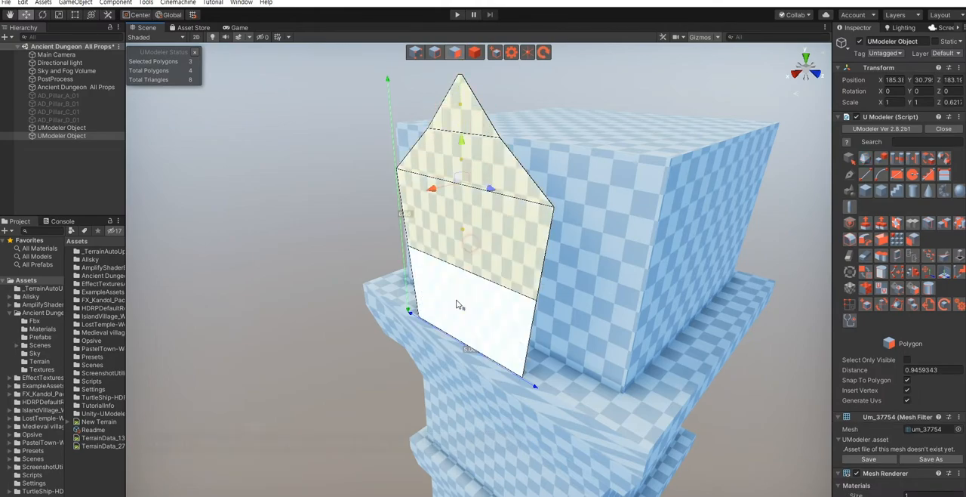
ctrl+click(457, 304)
shift+drag(432, 242, 395, 258)
right_drag(451, 268, 435, 240)
key(Escape)
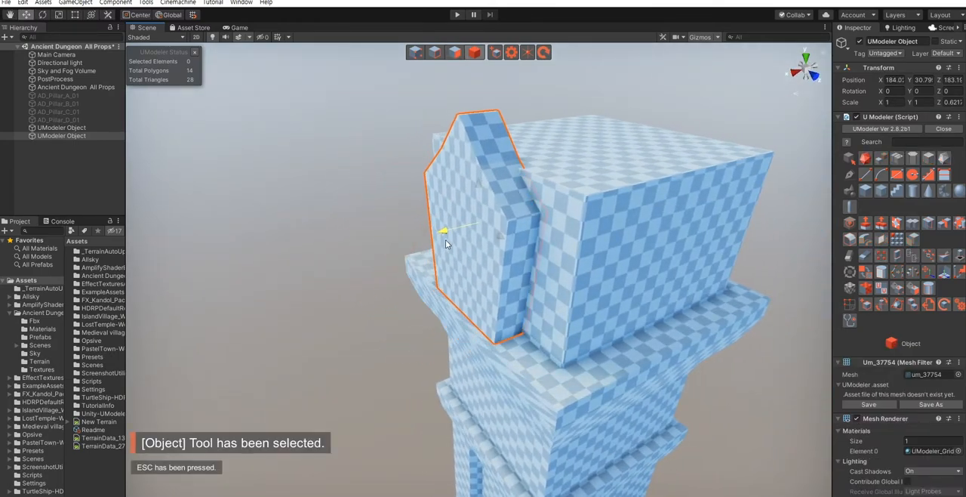
- Select the plate's four front polygons and start an Inset on them with the type set to Group
click(320, 268)
right_drag(320, 270, 455, 260)
click(493, 267)
key(3)
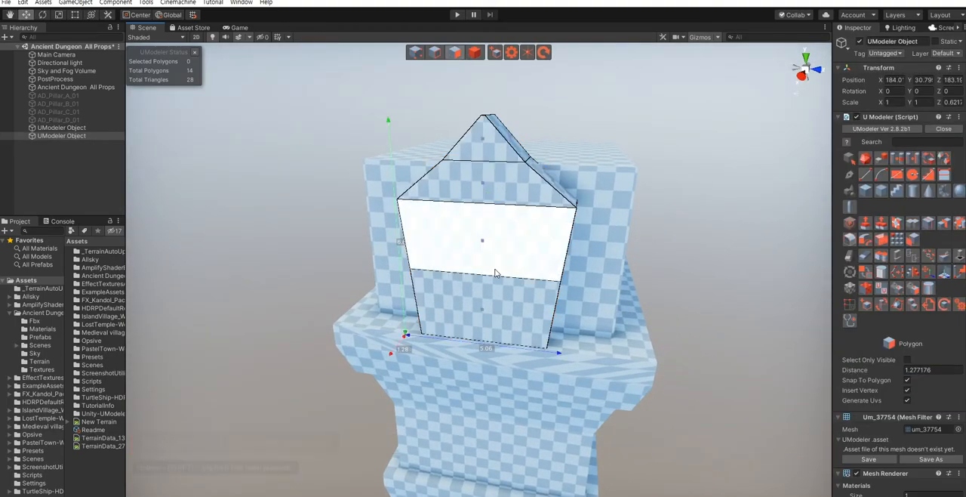
click(480, 159)
ctrl+click(468, 236)
ctrl+click(480, 306)
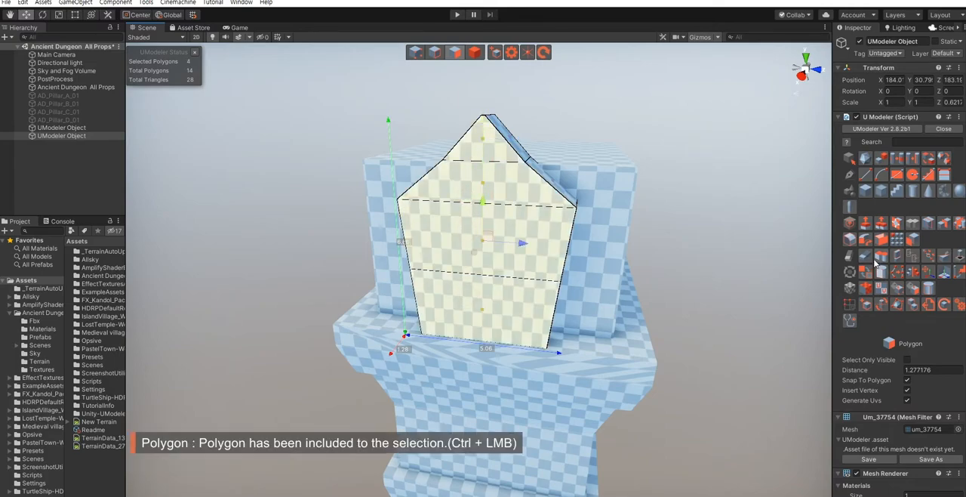
click(898, 224)
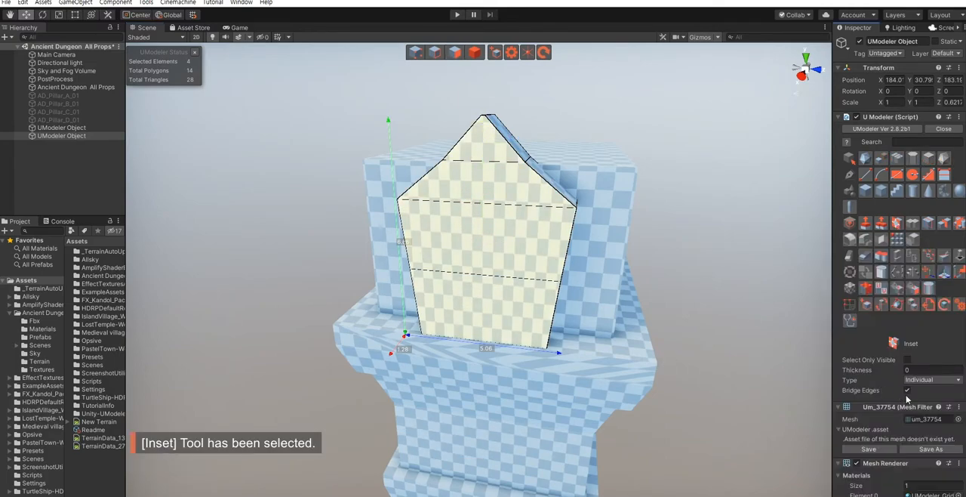
click(934, 383)
click(924, 400)
- Try an Inset thickness of 1.53 on the four front polygons and undo it
click(919, 371)
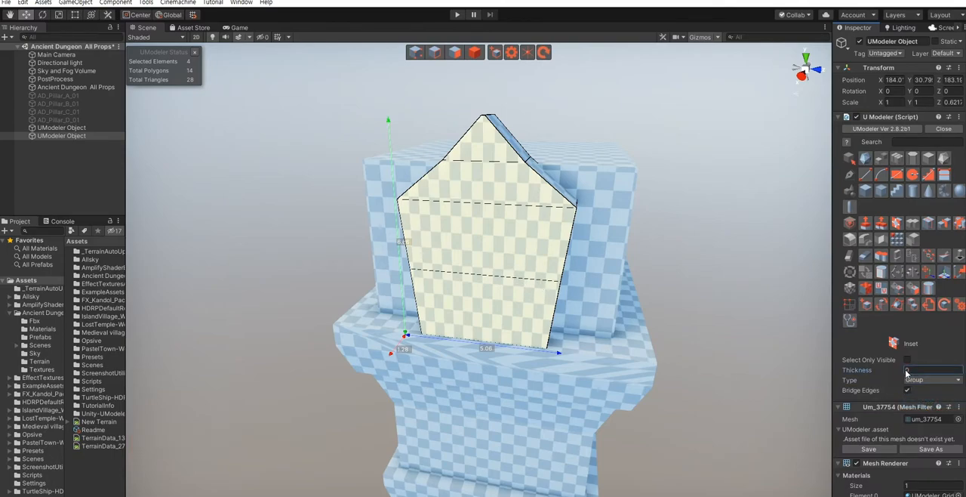
drag(906, 370, 912, 369)
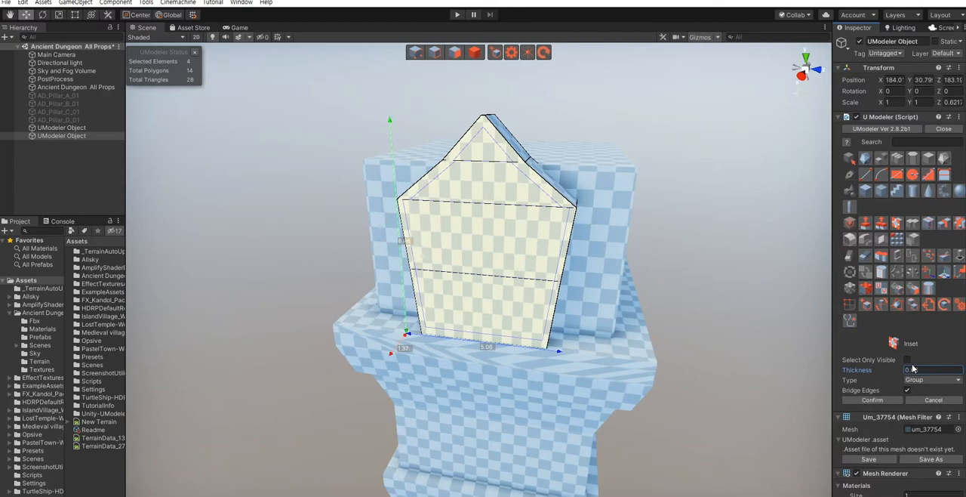
drag(897, 369, 925, 370)
right_drag(620, 285, 603, 271)
key(w)
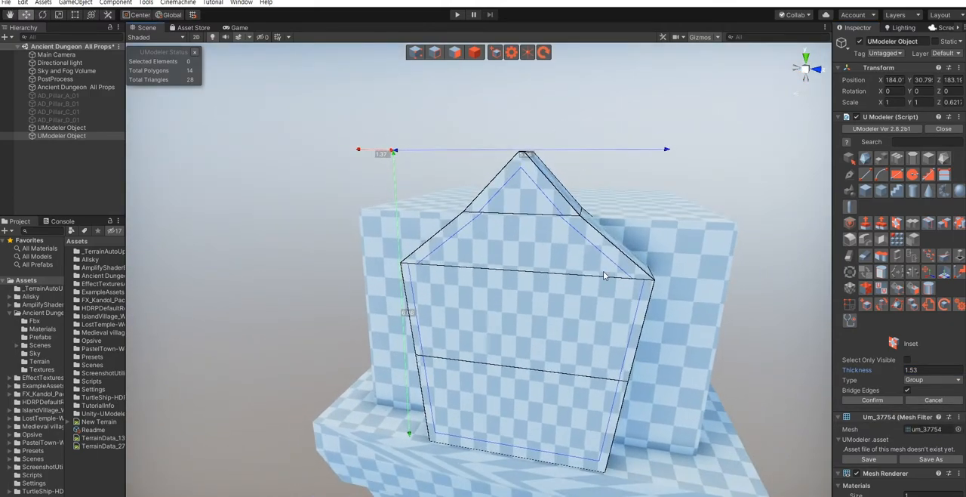
click(603, 271)
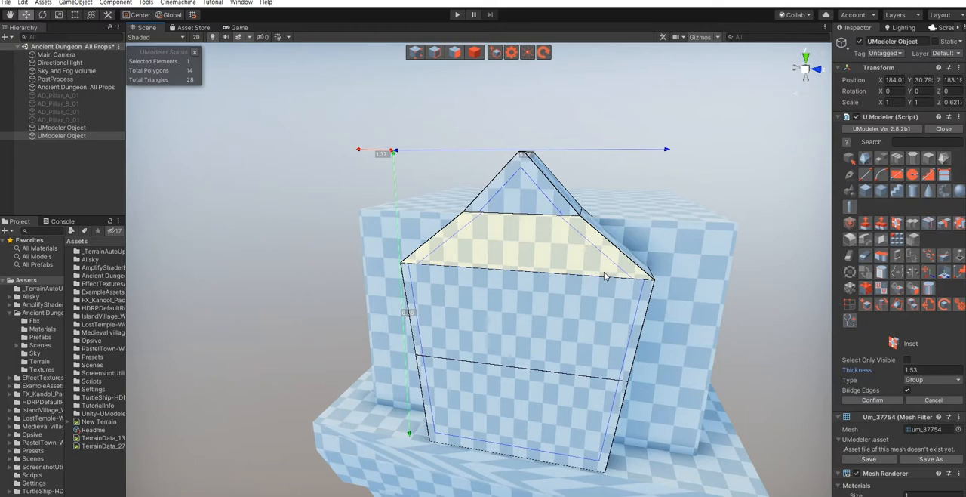
right_click(730, 326)
key(ctrl+z)
key(ctrl+z)
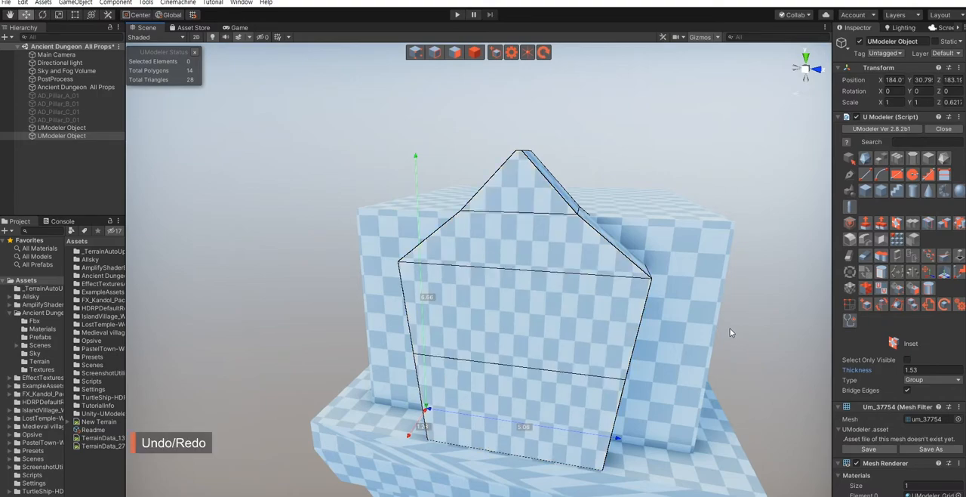
- Remove the three horizontal edges across the plate's front to merge it into a single polygon
key(shift+2)
scroll(500, 302, down, 2)
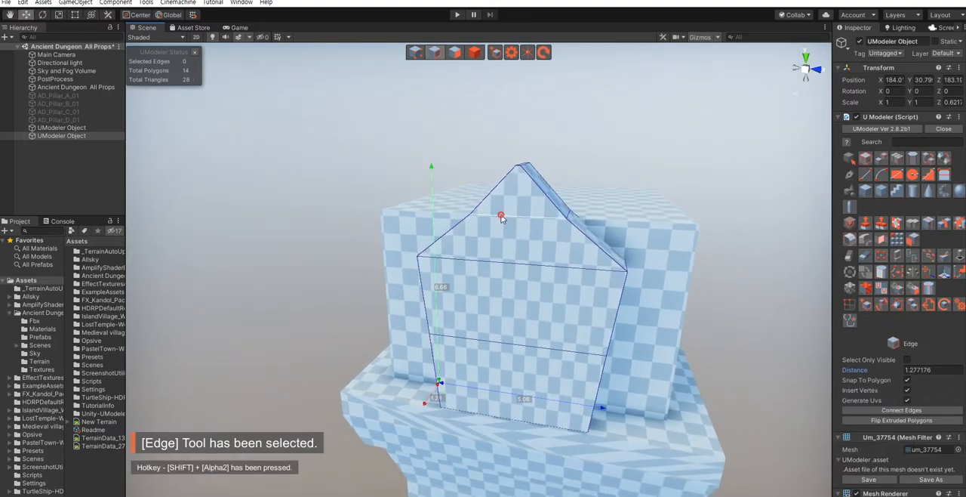
shift+click(489, 341)
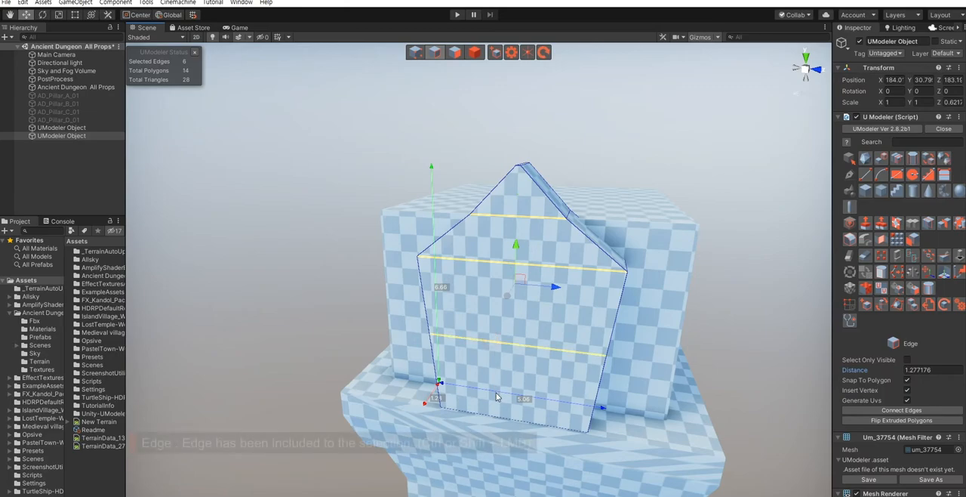
click(865, 256)
alt+drag(685, 333, 673, 332)
- Inset the plate's merged front polygon with a thickness of about 0.27
key(shift+3)
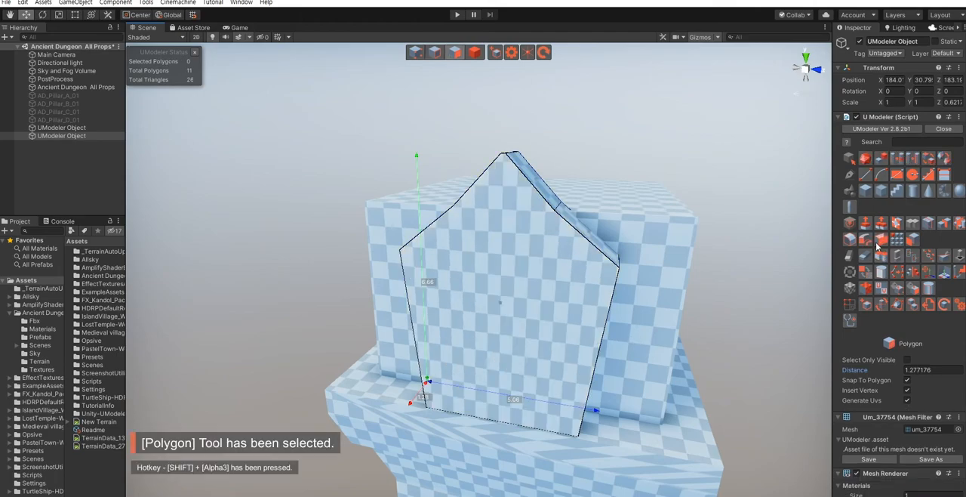
click(898, 223)
click(529, 335)
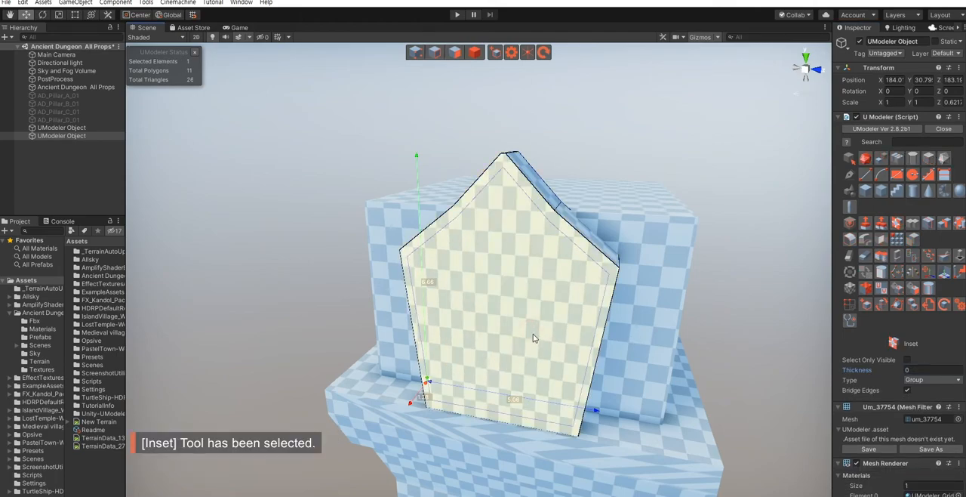
drag(551, 381, 751, 382)
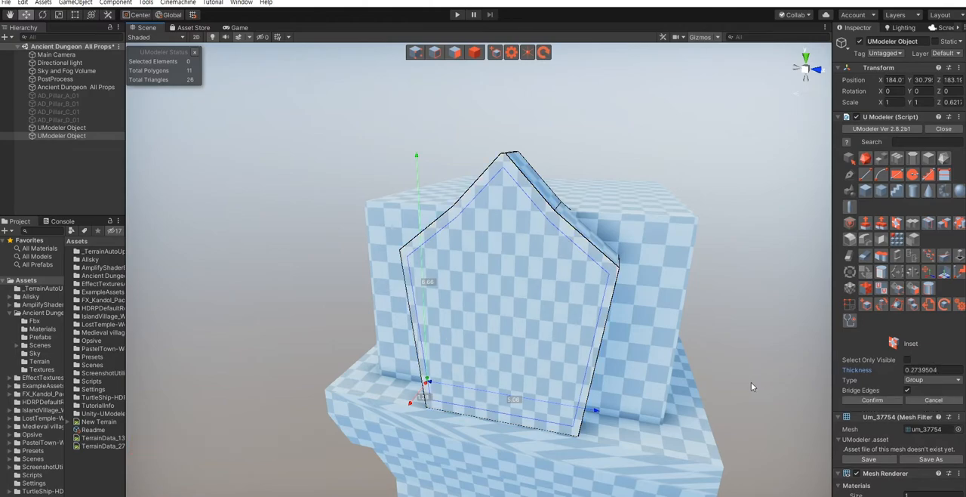
click(866, 401)
- Scale the plate's inner front polygon slightly inward to widen the frame around it
alt+drag(505, 319, 614, 340)
key(shift+3)
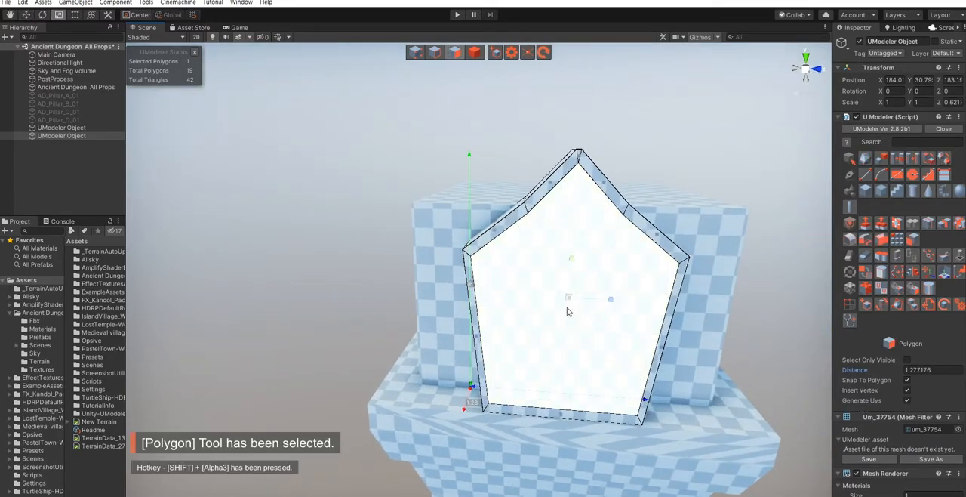
key(r)
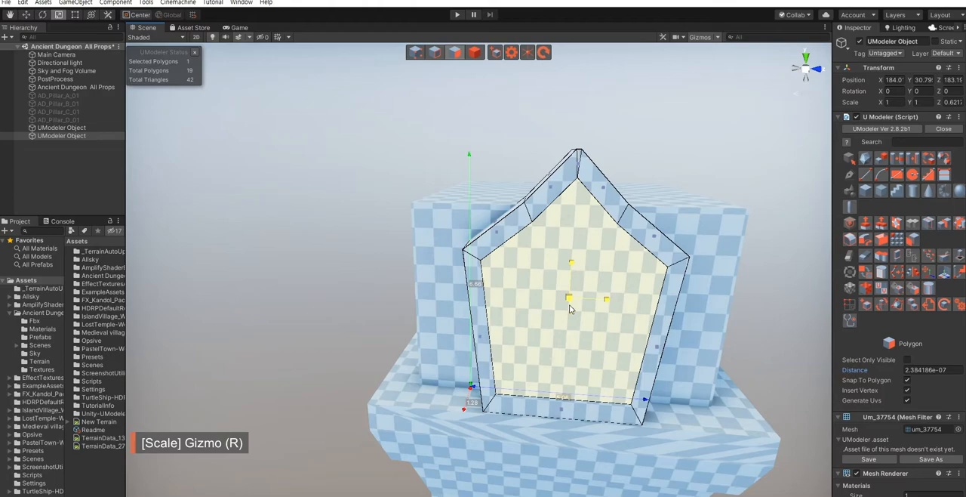
drag(569, 304, 571, 304)
key(w)
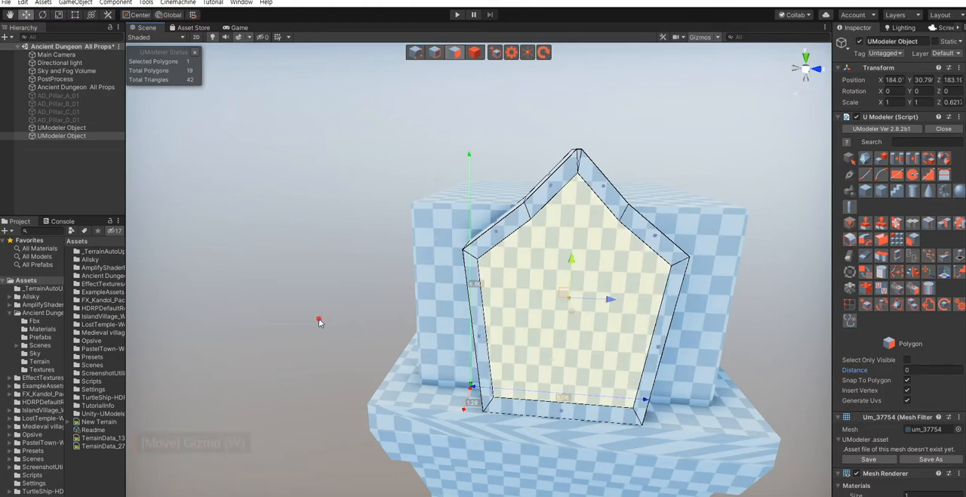
click(319, 318)
right_drag(518, 362, 497, 261)
key(shift+1)
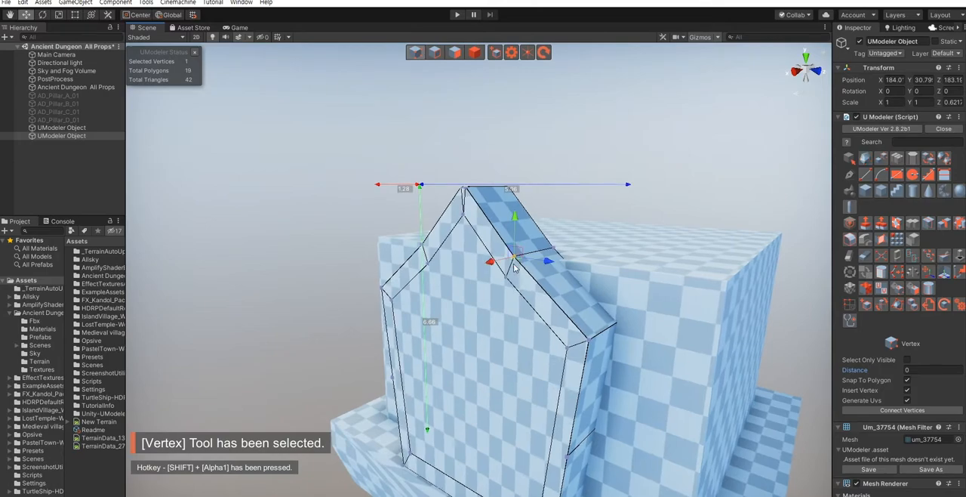
key(ctrl+z)
- Extrude the inner front polygon back into the plate to form a recess and scale it slightly smaller
right_drag(280, 294, 415, 292)
key(shift+3)
click(409, 317)
shift+drag(417, 268, 449, 257)
key(r)
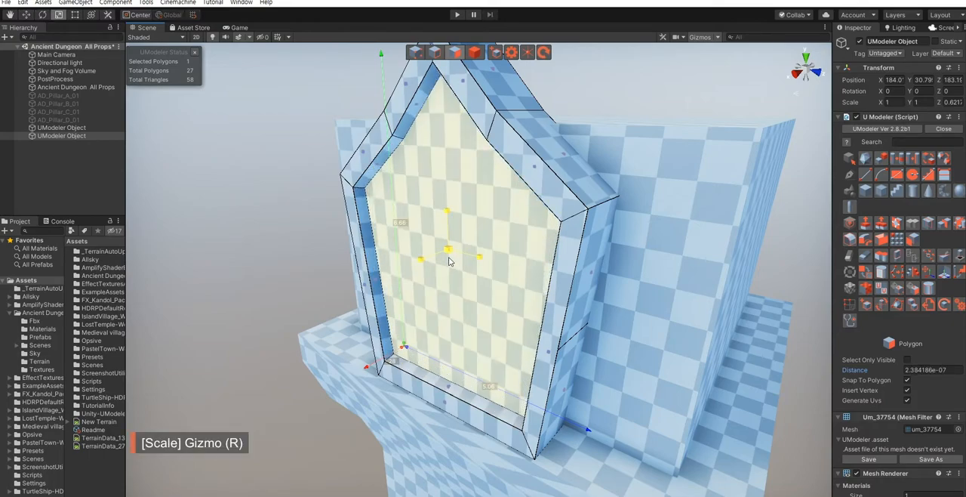
key(w)
click(244, 290)
- Examine the recessed plate against the pillar's upper block and capital from several angles
alt+drag(244, 289, 392, 290)
scroll(343, 287, down, 6)
click(680, 351)
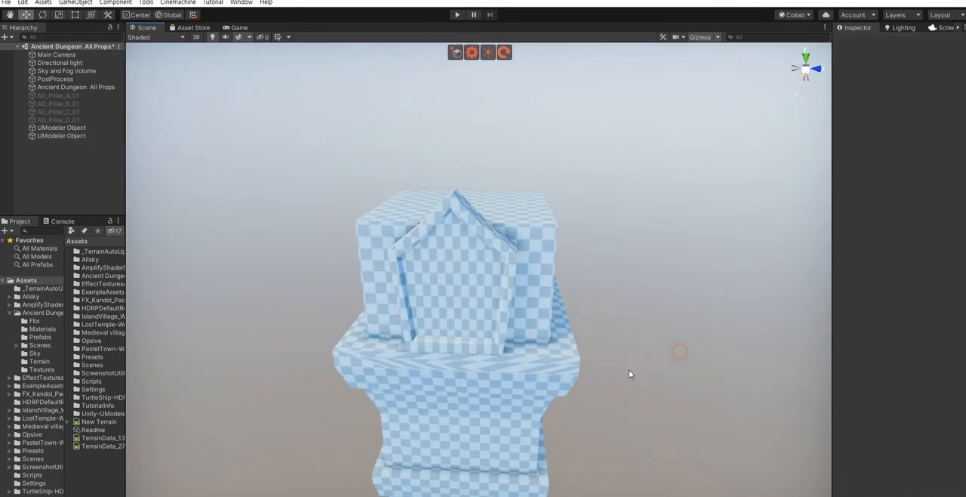
alt+drag(630, 373, 572, 357)
scroll(587, 358, up, 3)
alt+drag(637, 355, 529, 352)
scroll(528, 352, down, 7)
middle_drag(525, 391, 522, 317)
alt+drag(643, 381, 506, 345)
scroll(505, 344, up, 2)
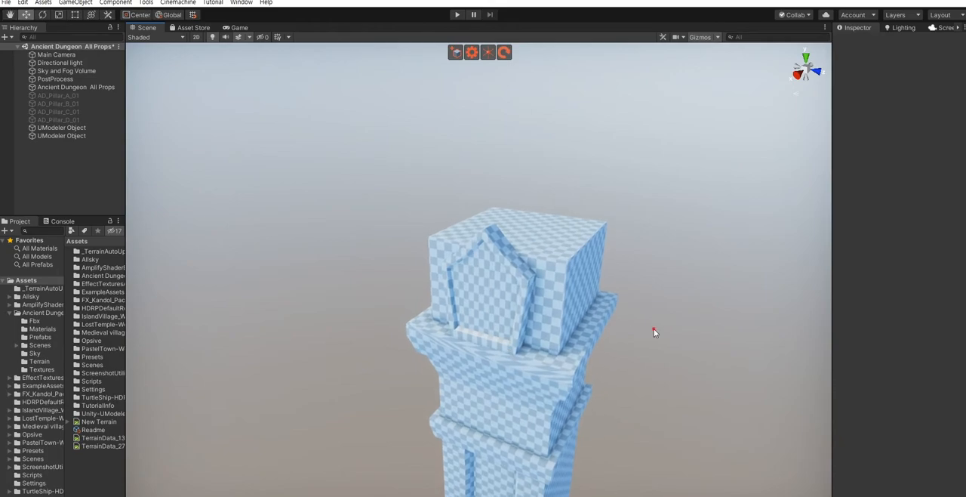
alt+drag(612, 331, 474, 367)
scroll(611, 357, down, 4)
- Extrude the lower polygon on one side of the plate sideways about 2.42
scroll(628, 339, up, 5)
scroll(532, 386, up, 2)
click(468, 362)
middle_drag(475, 368, 481, 253)
click(484, 245)
alt+drag(484, 245, 547, 268)
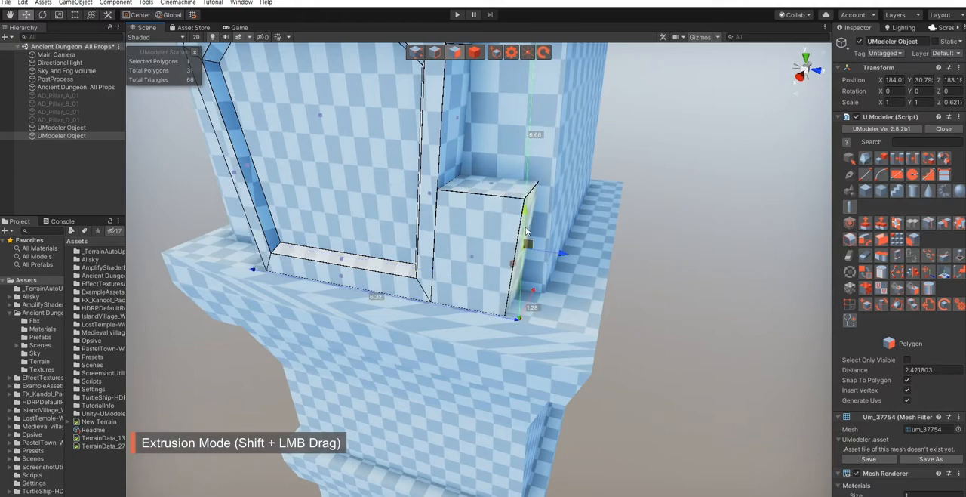
- Lower the two outer top vertices of the side extension about 0.58 to slope its top
key(shift+1)
drag(535, 175, 535, 181)
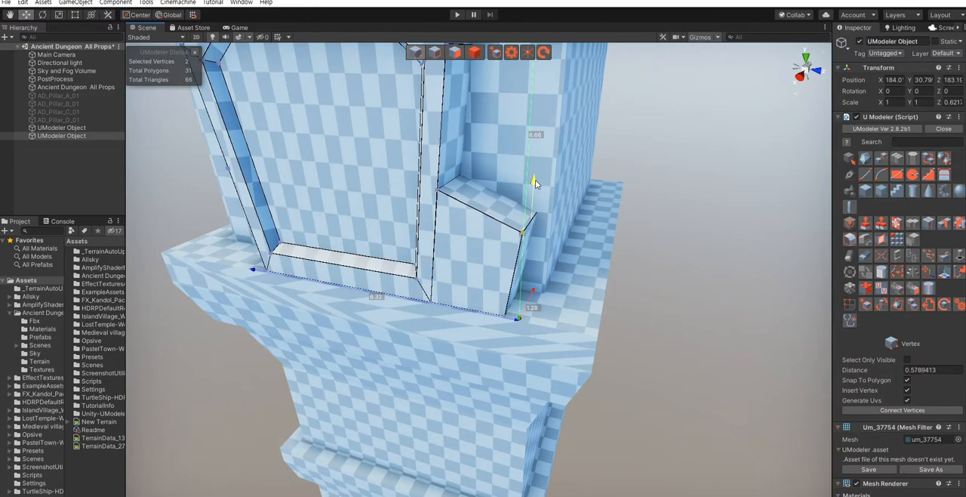
alt+drag(482, 334, 512, 305)
scroll(512, 305, down, 2)
middle_drag(512, 305, 454, 318)
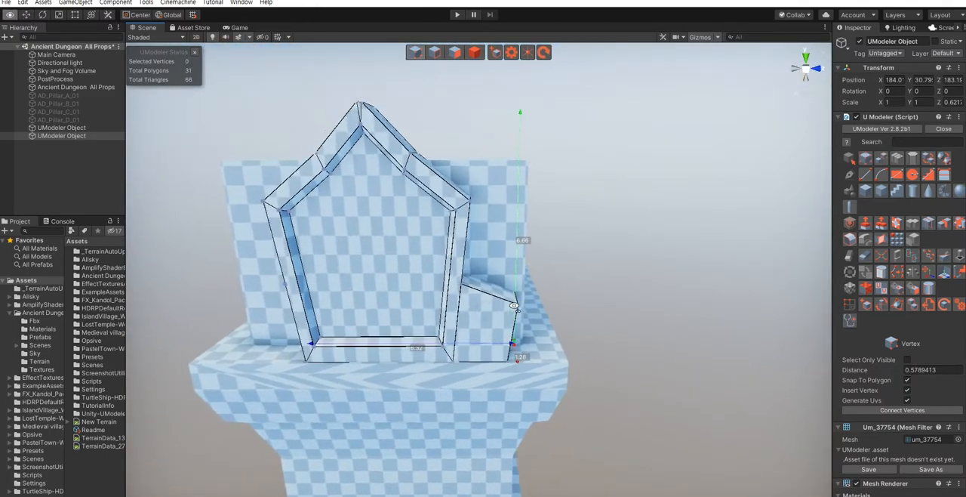
- Connect the side extension's upper inner vertex to the frame's lower and upper inner corner vertices
alt+drag(454, 317, 512, 324)
key(Escape)
right_drag(496, 327, 454, 322)
key(shift+1)
key(w)
mouse_move(454, 322)
alt+mouse_down()
mouse_move(357, 332)
mouse_move(465, 328)
alt+mouse_up()
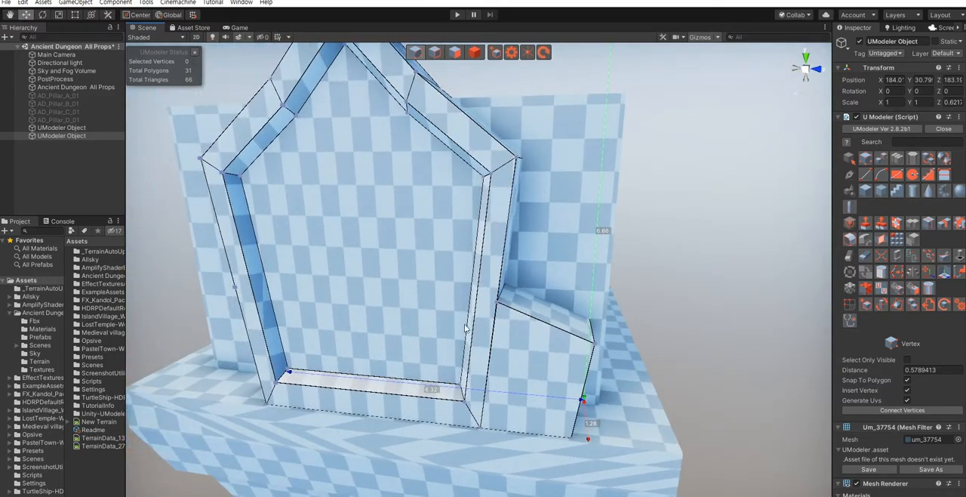
shift+click(463, 401)
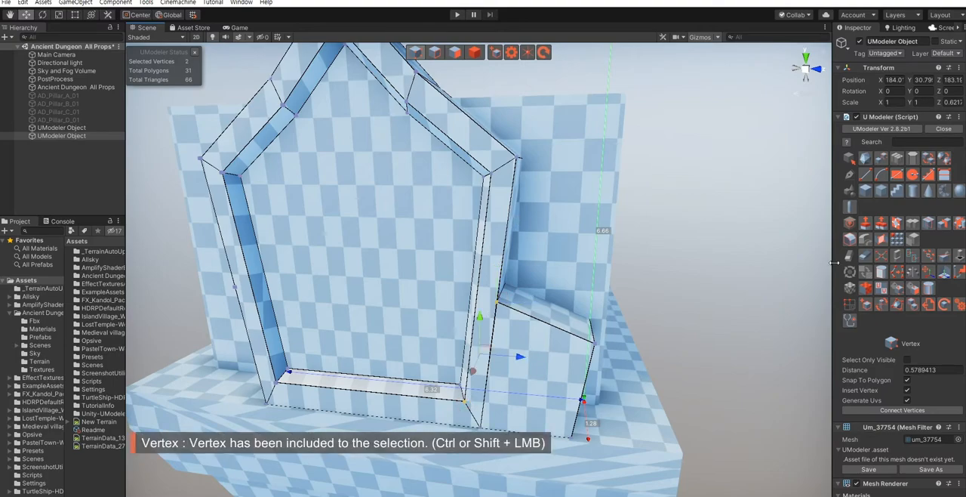
click(867, 410)
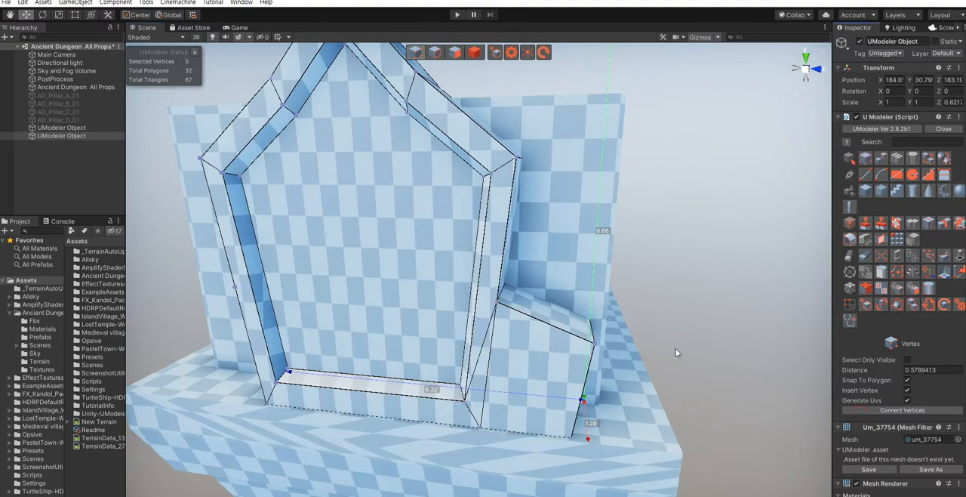
shift+click(498, 300)
click(881, 410)
right_drag(536, 272, 543, 301)
key(Escape)
- Mirror the plate along Z about its central tip vertex, with Invert off, to copy the side extension to the opposite side
click(928, 223)
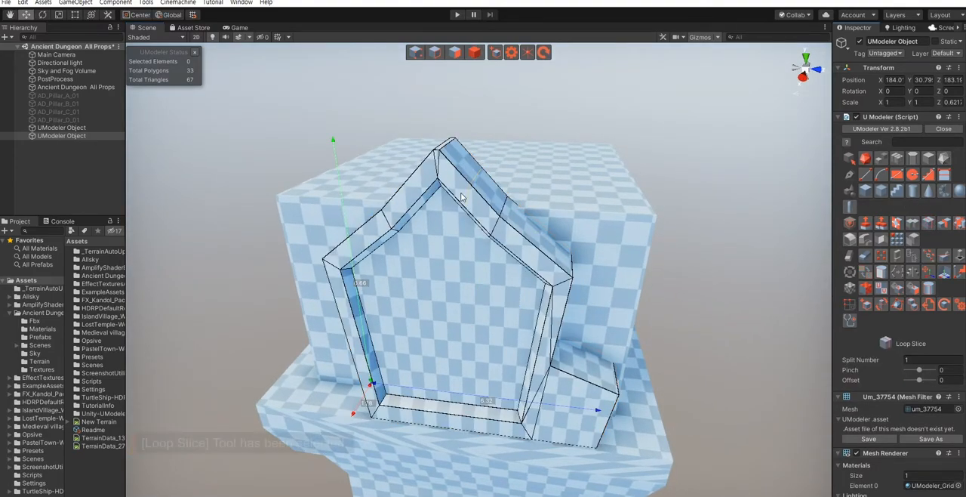
scroll(462, 198, up, 4)
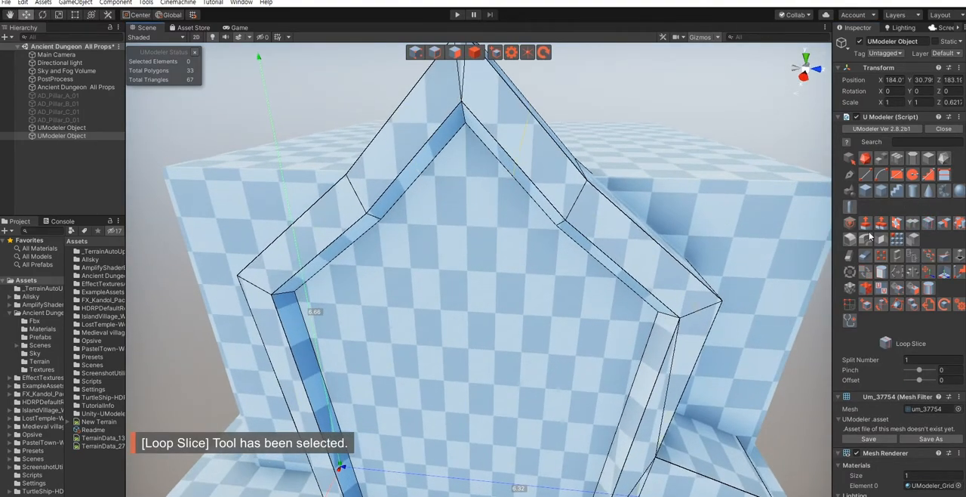
click(919, 222)
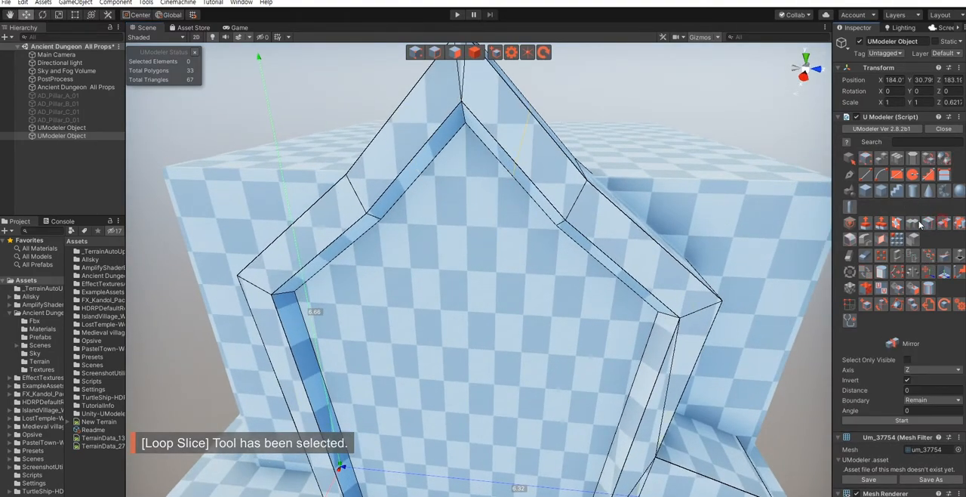
click(462, 104)
scroll(515, 214, up, 4)
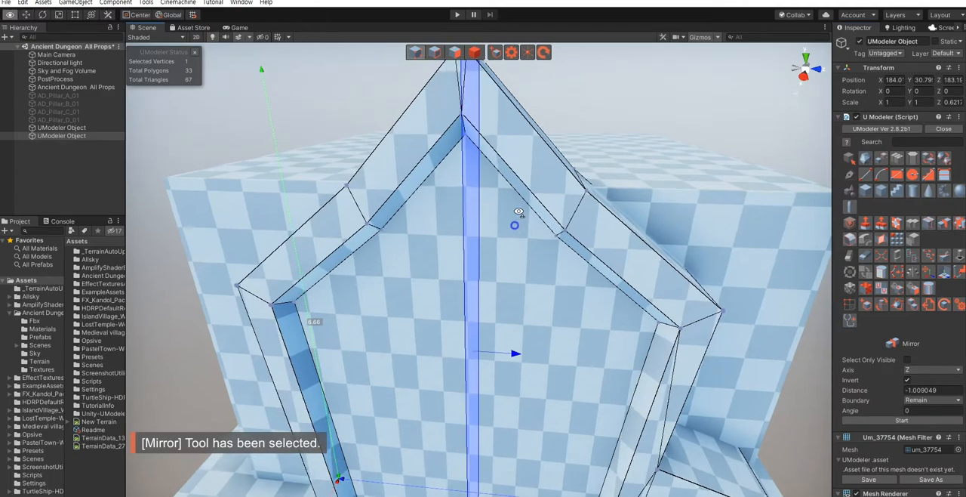
scroll(525, 202, down, 5)
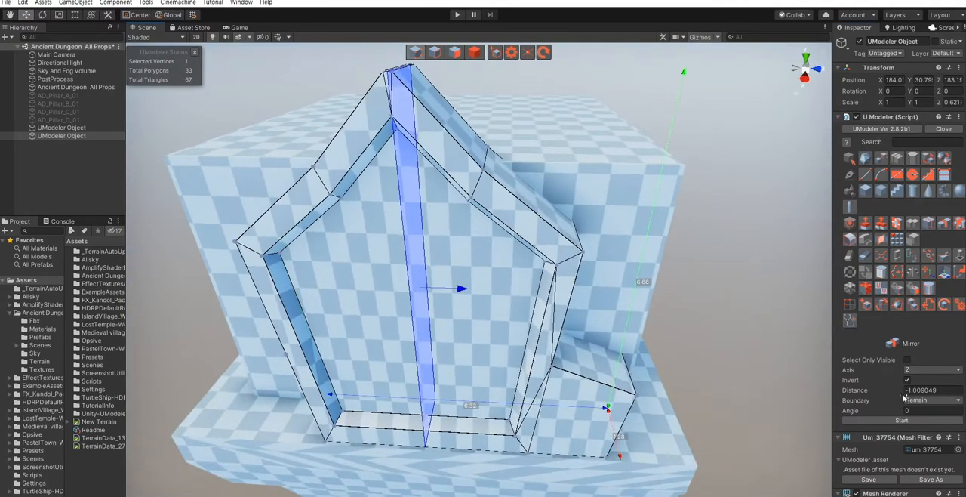
click(865, 421)
click(865, 422)
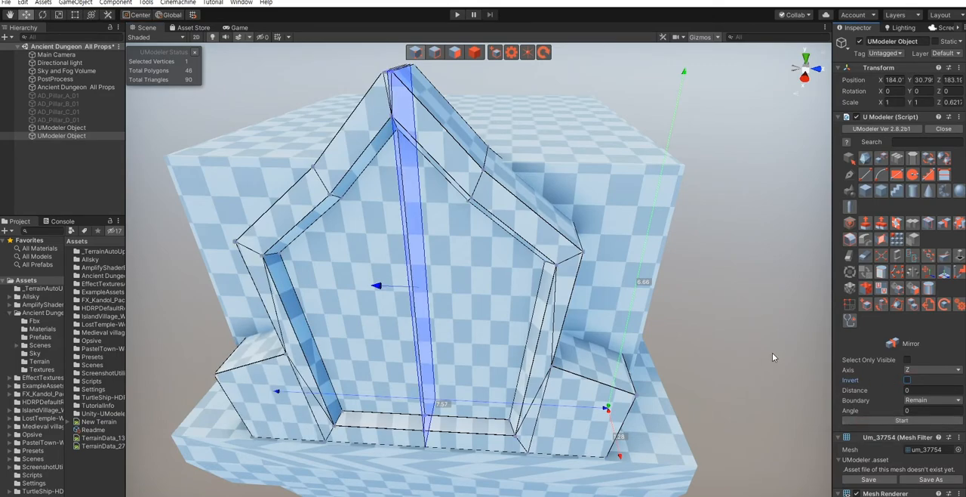
- Examine the mirrored ornamental plate and its side extensions against the pillar's upper block and capital
alt+drag(701, 349, 641, 342)
scroll(641, 342, down, 1)
key(Escape)
key(Escape)
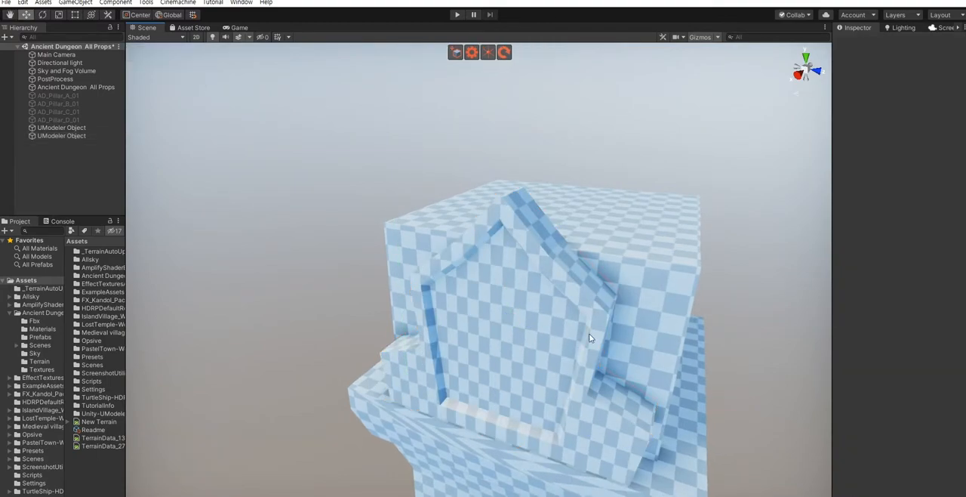
middle_drag(554, 382, 549, 319)
click(537, 300)
right_drag(489, 312, 516, 301)
key(w)
key(shift+3)
mouse_move(452, 288)
right_down()
mouse_move(431, 295)
mouse_move(441, 299)
right_up()
key(s)
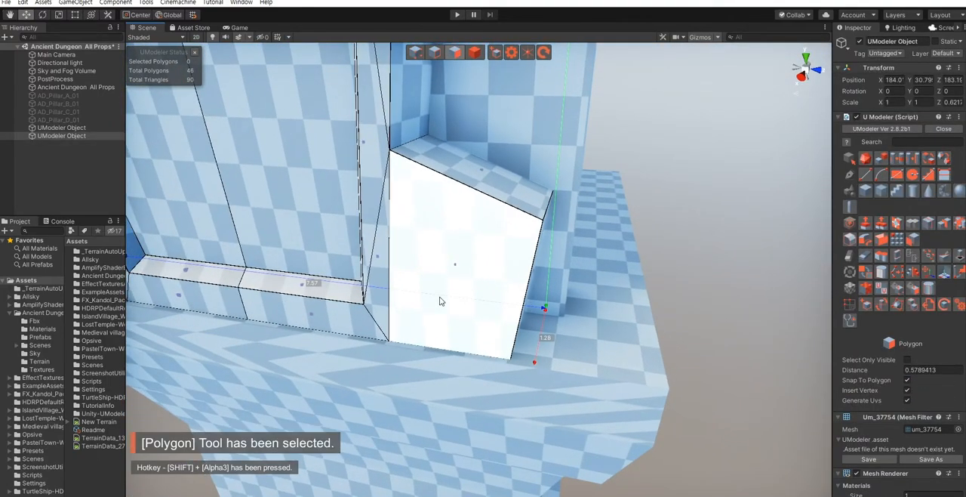
key(s)
right_drag(674, 267, 632, 287)
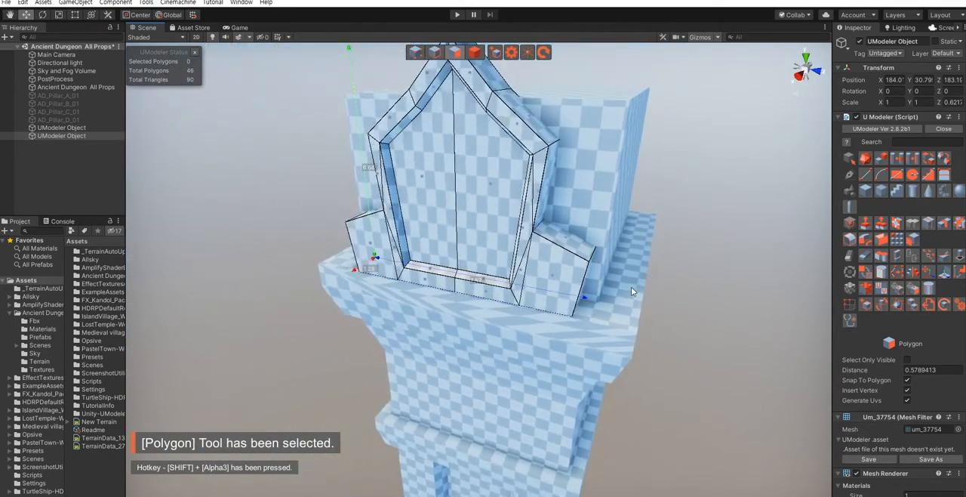
key(Escape)
click(718, 324)
right_drag(521, 293, 398, 312)
key(s)
key(d)
key(w)
key(a)
click(484, 292)
key(shift+3)
key(a)
key(w)
key(d)
click(400, 312)
shift+drag(347, 329, 354, 330)
right_drag(340, 330, 683, 362)
key(s)
click(363, 347)
key(a)
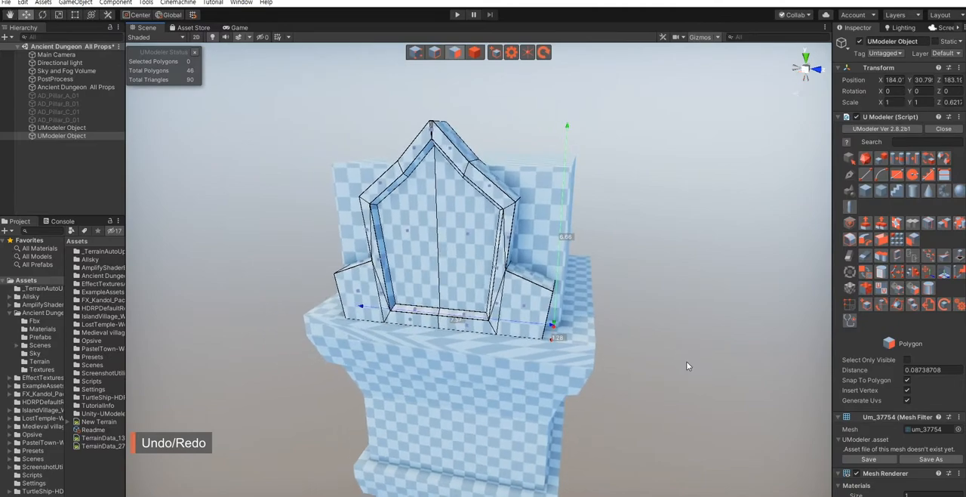
click(693, 367)
- Copy the recessed front polygon of the pillar's shaft into a separate UModeler object
key(s)
right_drag(539, 298, 498, 293)
key(q)
click(555, 218)
click(648, 318)
key(s)
right_drag(647, 318, 495, 325)
click(612, 356)
key(w)
click(476, 308)
key(w)
key(shift+3)
click(497, 321)
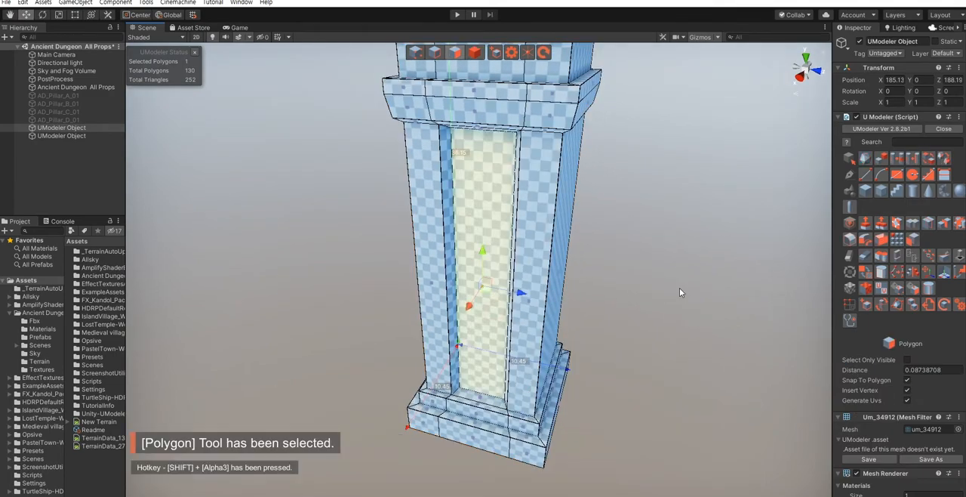
click(914, 241)
click(894, 253)
- Scale the copied panel object uniformly to about 0.86
right_drag(489, 320, 498, 324)
key(w)
right_drag(523, 296, 465, 316)
key(r)
drag(465, 316, 465, 320)
key(w)
- Move the panel forward off the recess face and place it at a height of Y 3.33
right_drag(465, 320, 459, 283)
drag(459, 275, 461, 301)
right_drag(461, 300, 467, 338)
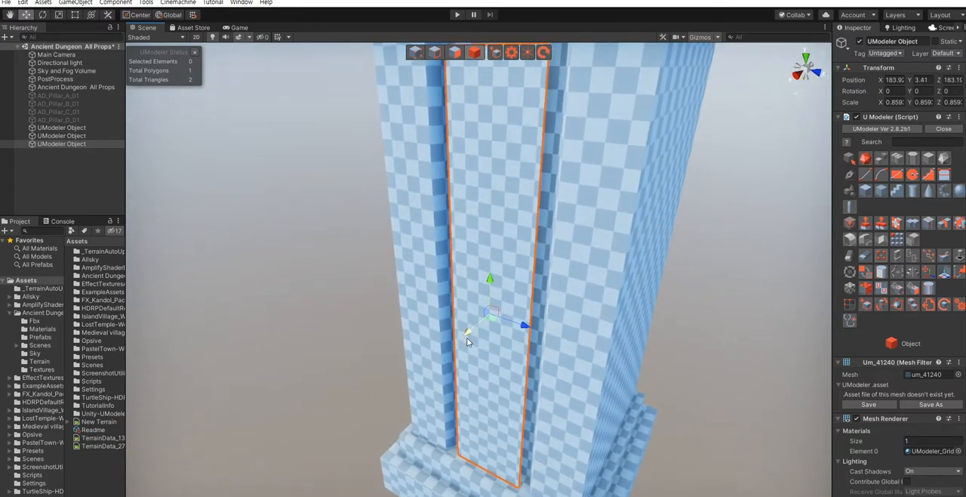
drag(470, 334, 470, 334)
right_drag(469, 334, 478, 280)
drag(478, 280, 478, 285)
mouse_move(478, 285)
right_down()
mouse_move(481, 262)
mouse_move(484, 286)
right_up()
- Loop-slice the panel lengthwise down the middle and through both halves, making four vertical strips
click(929, 224)
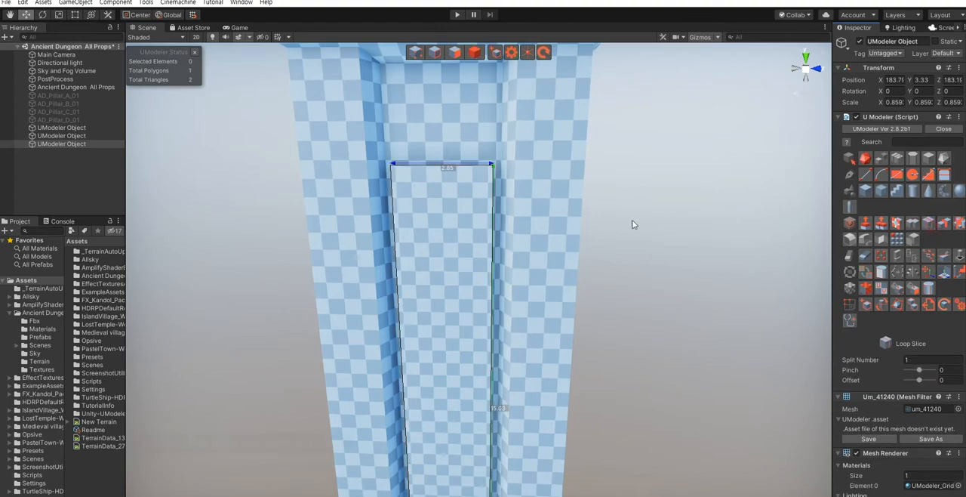
click(443, 172)
key(shift+1)
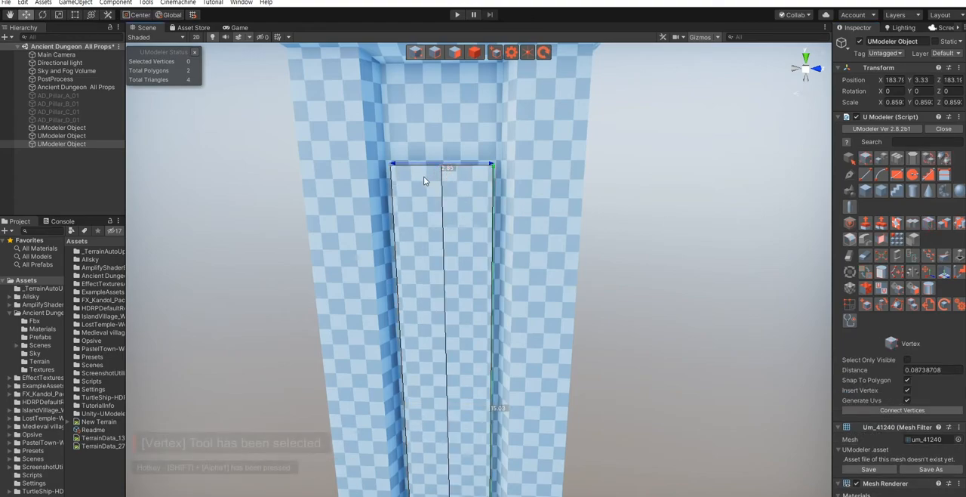
key(shift+2)
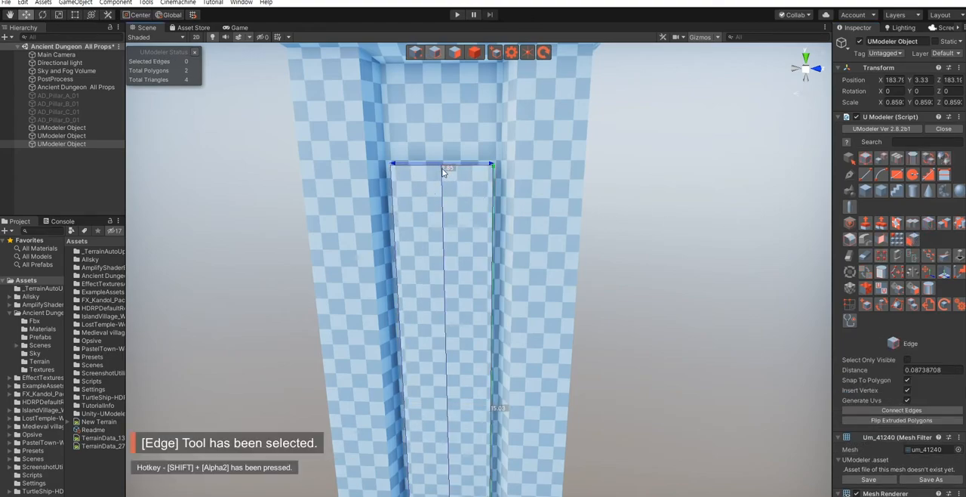
click(917, 222)
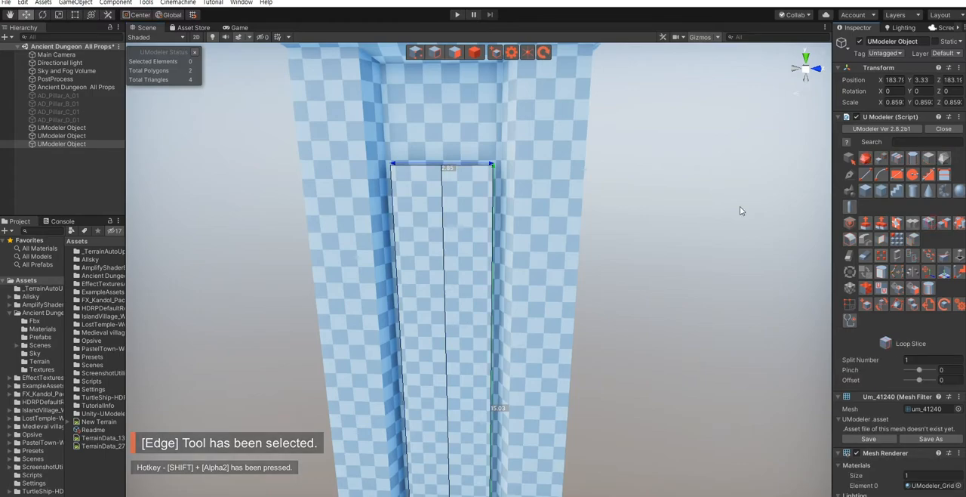
click(466, 174)
- Raise the panel's three inner top vertices, the centre one highest, to form a pointed arch about 16.37 tall overall
drag(399, 149, 480, 187)
right_drag(456, 196, 452, 161)
scroll(451, 161, up, 3)
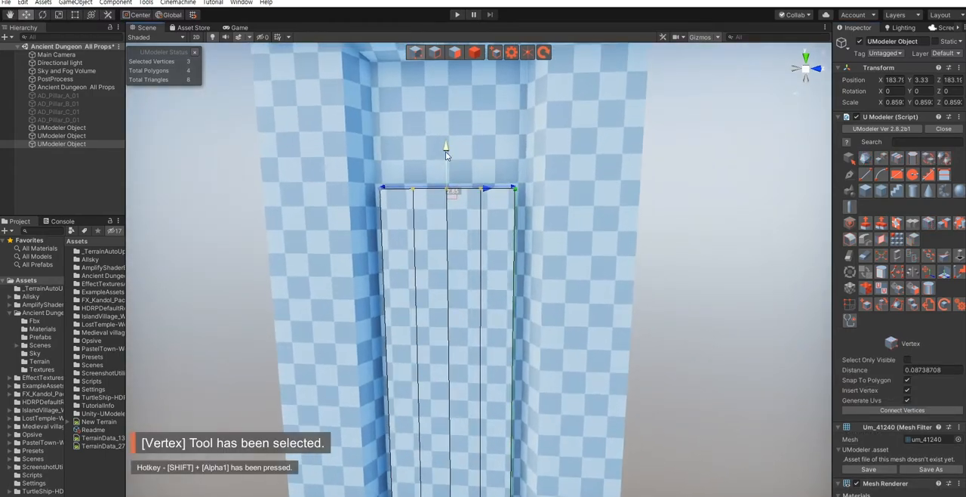
drag(445, 151, 447, 126)
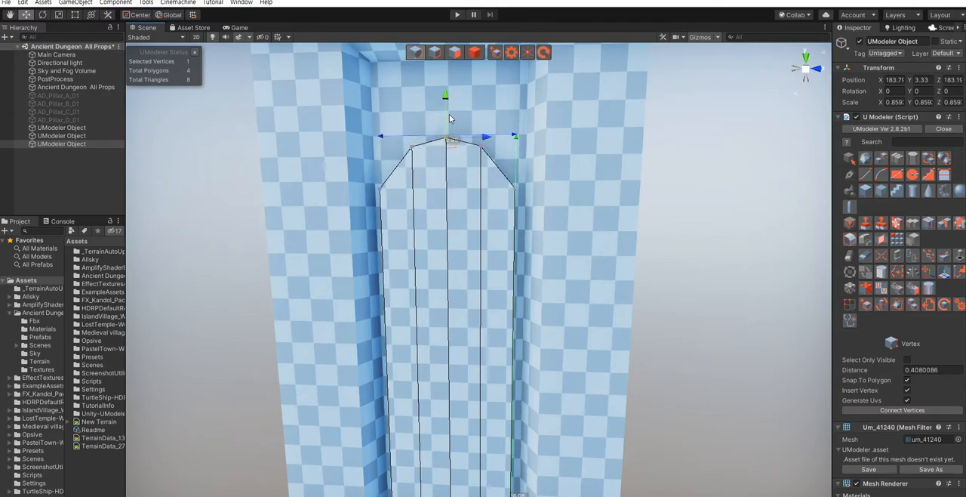
alt+drag(678, 293, 570, 351)
scroll(570, 350, down, 5)
middle_drag(604, 326, 576, 349)
key(Escape)
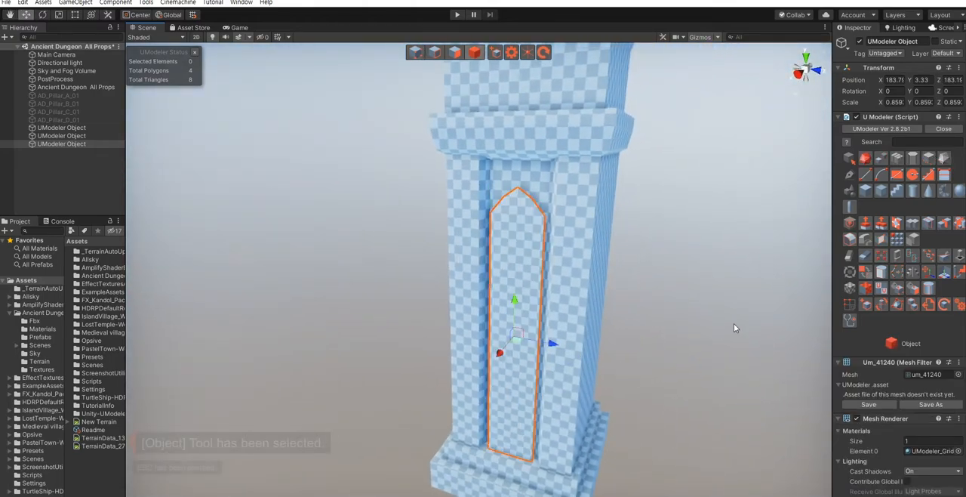
click(734, 324)
- Remove the vertical slice edges inside the arched panel so it becomes a single polygon
scroll(536, 349, up, 6)
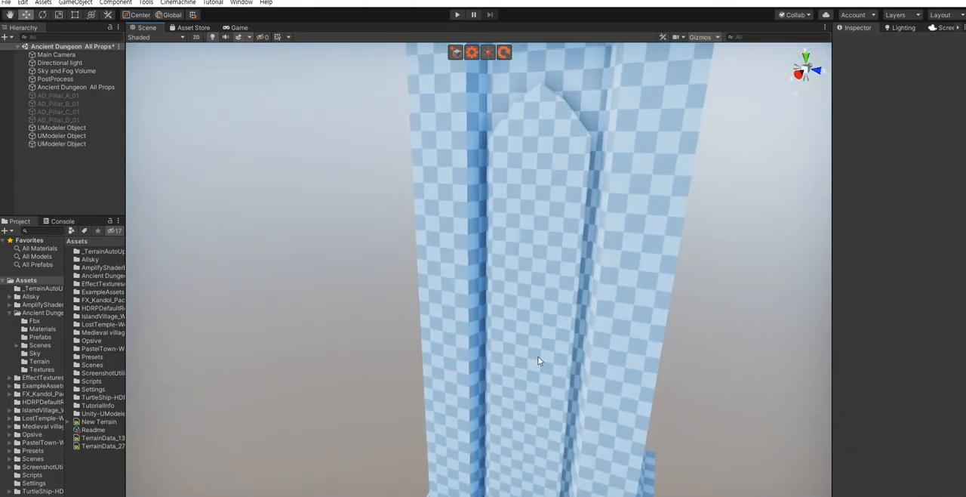
click(518, 346)
alt+drag(566, 332, 585, 343)
middle_drag(585, 342, 533, 346)
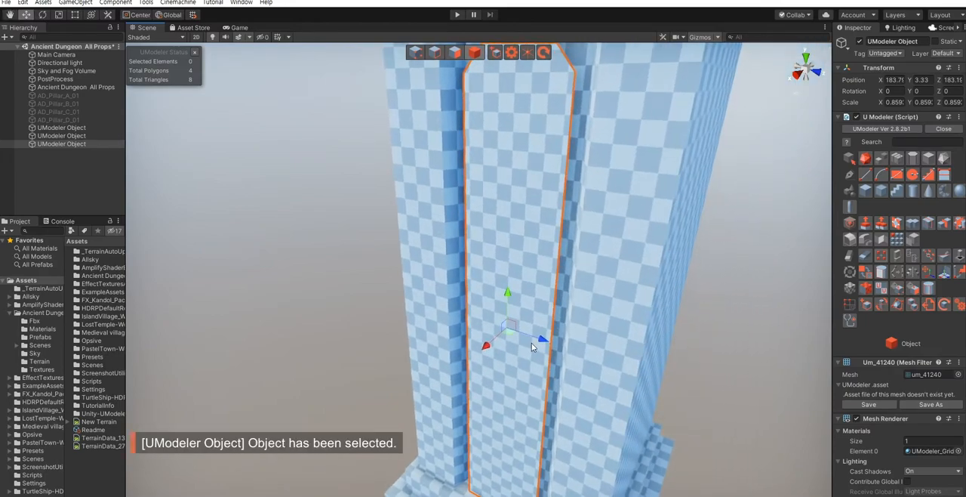
key(shift+2)
scroll(503, 356, down, 4)
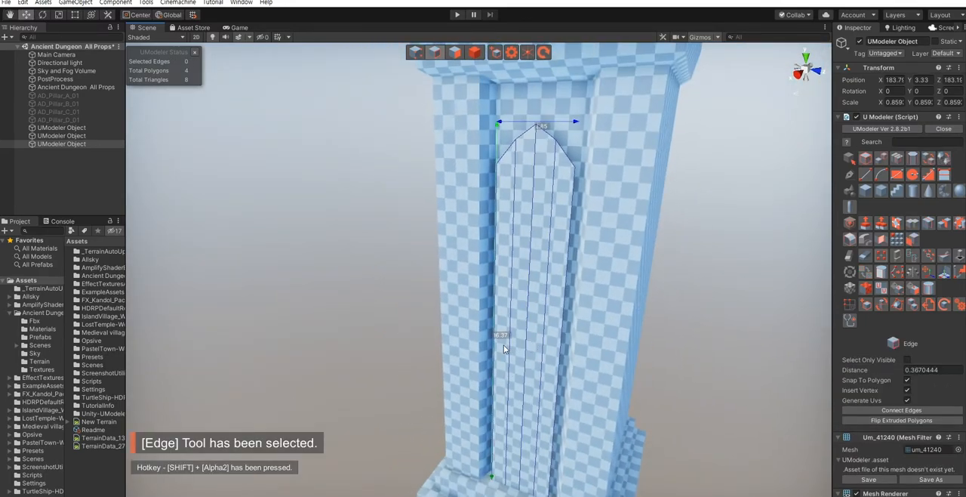
click(512, 349)
click(543, 364)
click(866, 253)
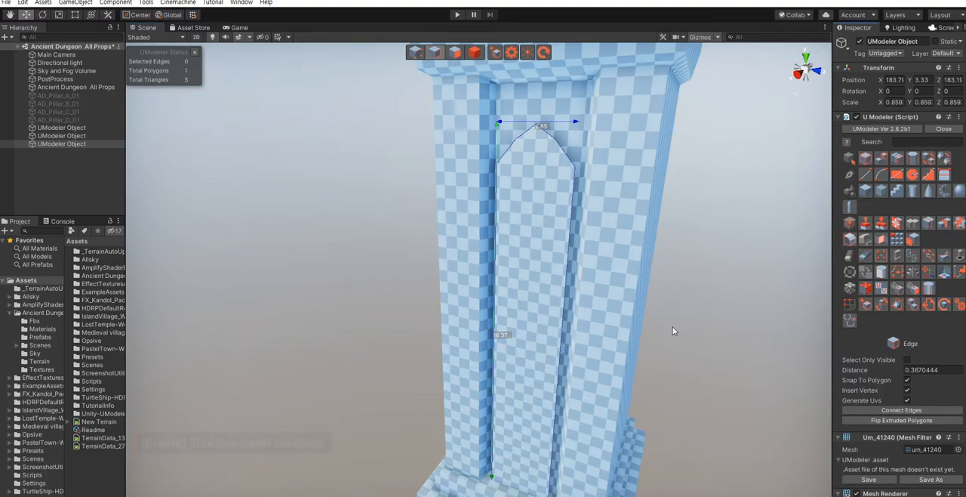
- Inset the arched panel by about 1.22 with type Group and Bridge Edges on
click(897, 226)
alt+drag(610, 299, 530, 309)
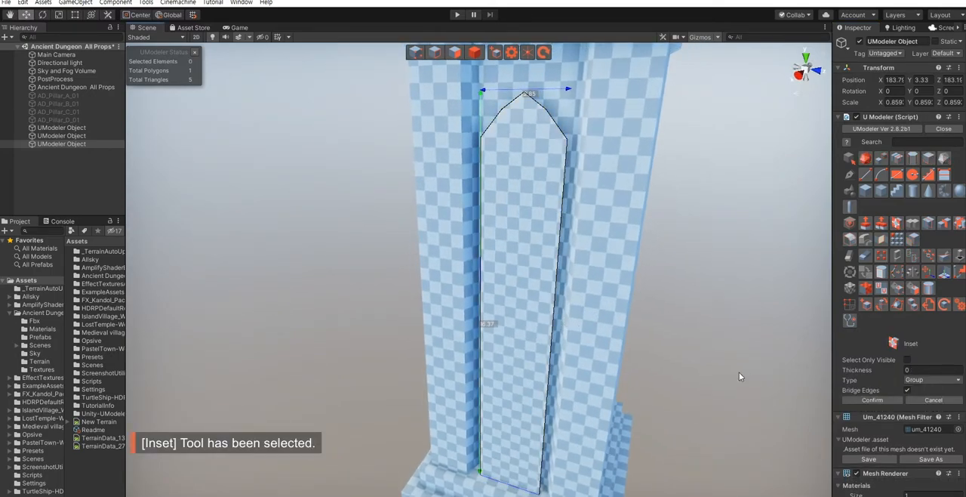
click(522, 301)
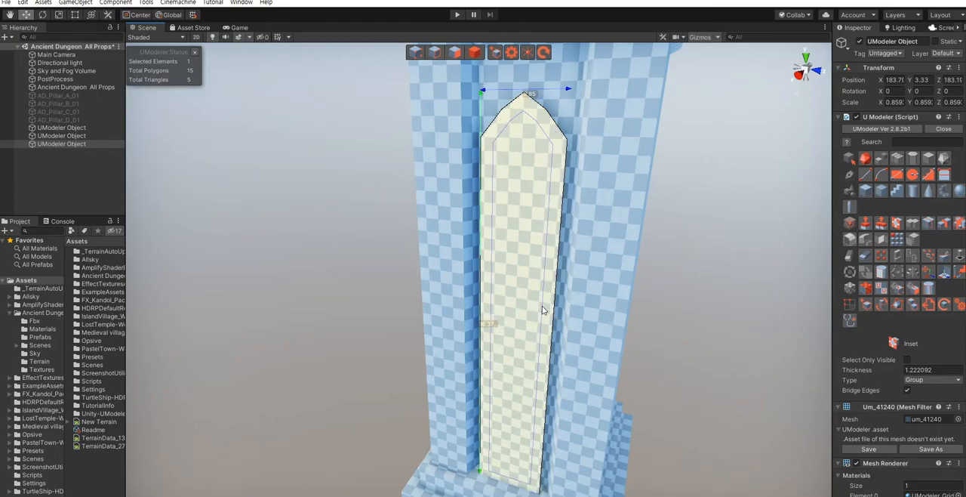
click(869, 400)
- Try to extrude only the arched panel's inner polygon by about 0.26
alt+drag(641, 321, 533, 326)
key(shift+3)
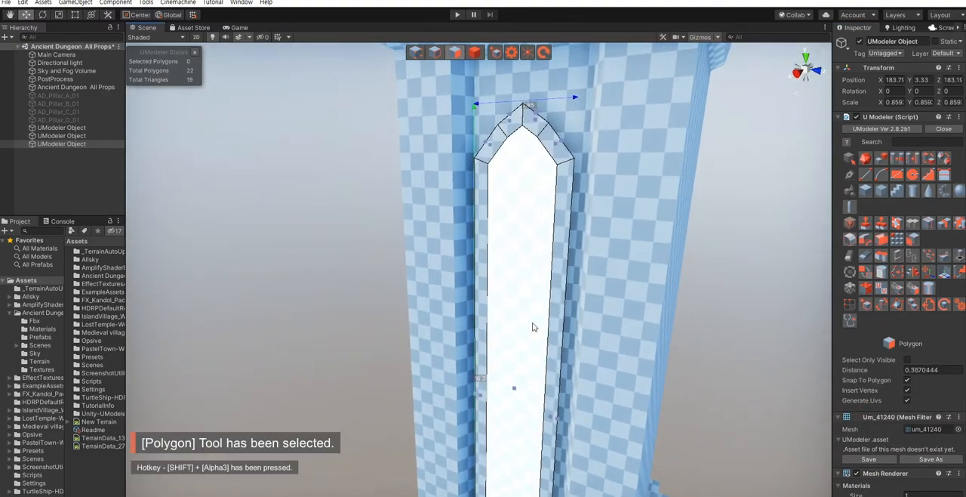
right_drag(533, 326, 528, 336)
alt+drag(559, 334, 516, 320)
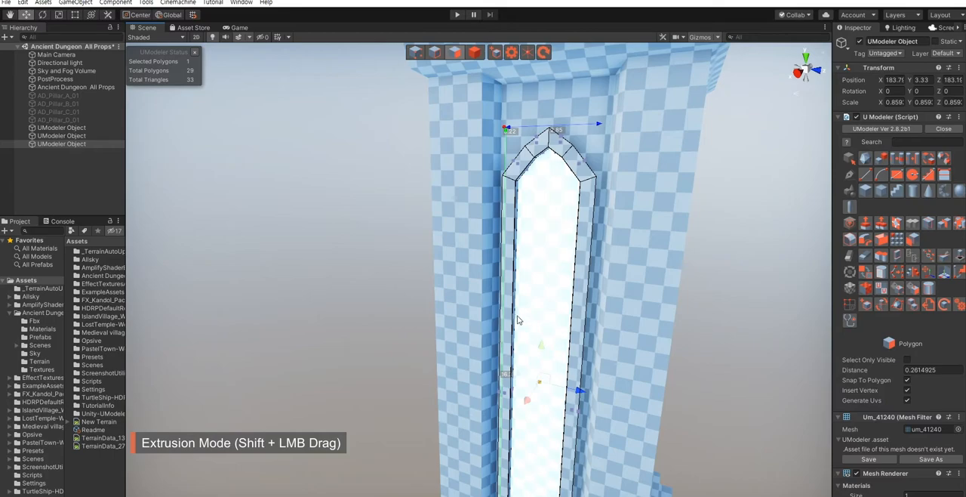
key(ctrl+z)
alt+drag(647, 369, 668, 384)
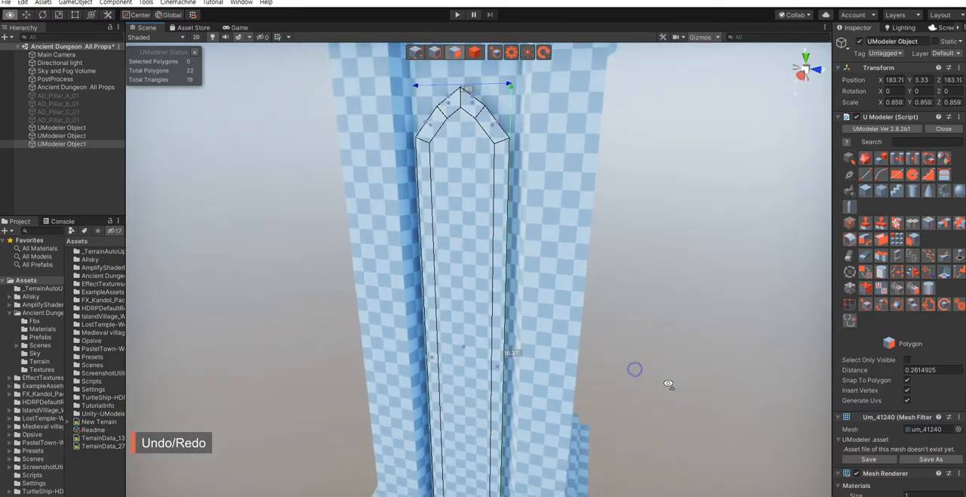
- Extrude all the arched panel's polygons outward together to a depth of about 1.35
scroll(669, 384, down, 3)
drag(481, 155, 659, 479)
alt+drag(592, 427, 552, 410)
scroll(552, 410, up, 3)
shift+drag(560, 375, 548, 385)
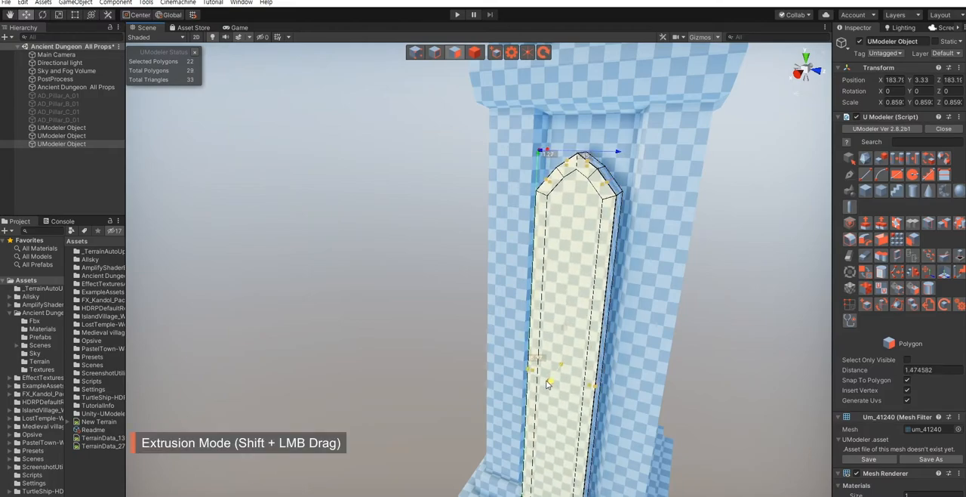
click(722, 428)
- Extrude the arched panel's inner polygon inward and scale the recessed face down slightly
alt+drag(634, 425, 571, 416)
click(498, 333)
shift+drag(479, 393, 504, 372)
key(r)
alt+drag(424, 408, 480, 445)
key(r)
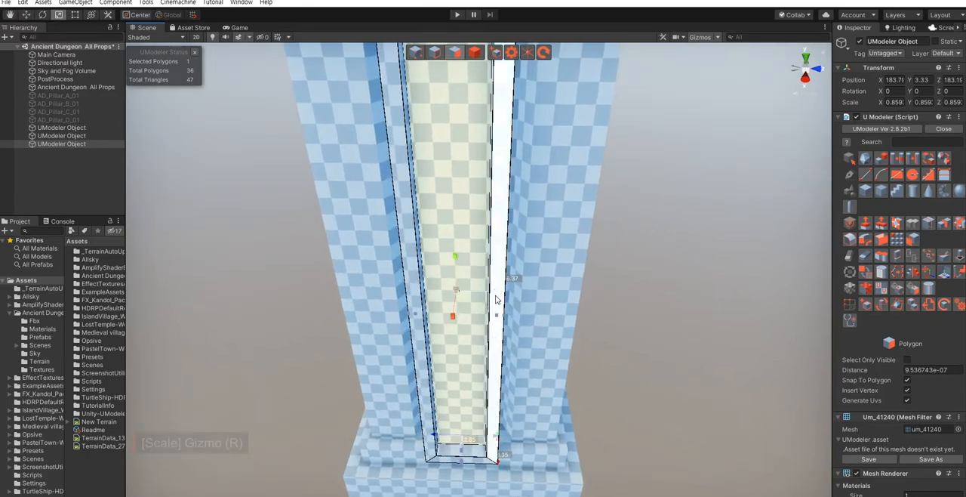
drag(496, 300, 493, 300)
click(649, 367)
- Push the arched panel back into the shaft's recess and lower it to Y 3.18
alt+drag(649, 366, 542, 350)
scroll(542, 349, down, 3)
key(Escape)
mouse_move(541, 346)
right_down()
mouse_move(478, 363)
mouse_move(529, 344)
right_up()
mouse_move(534, 342)
mouse_down()
mouse_move(567, 333)
mouse_move(548, 331)
mouse_up()
click(379, 349)
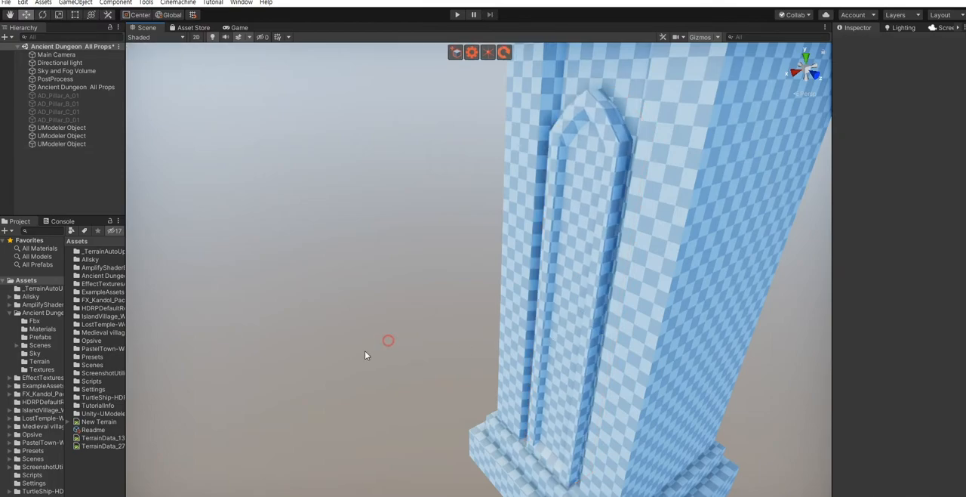
alt+drag(379, 349, 460, 332)
middle_drag(461, 295, 562, 319)
click(577, 322)
mouse_move(577, 323)
alt+mouse_down()
mouse_move(533, 347)
mouse_move(576, 313)
alt+mouse_up()
middle_drag(576, 312, 557, 255)
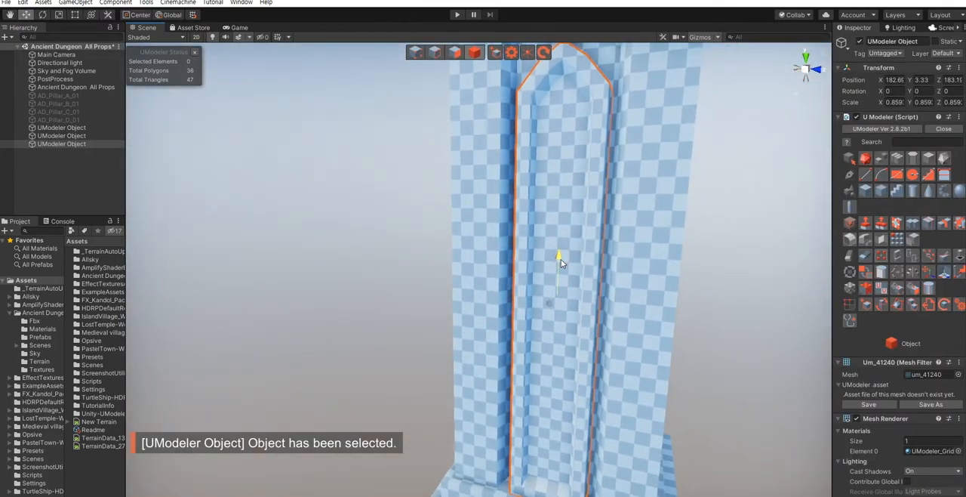
click(353, 325)
- Raise the pillar's vertices around the upper base steps by about 0.49
scroll(364, 340, down, 5)
alt+drag(363, 339, 366, 311)
middle_drag(366, 311, 390, 334)
alt+drag(430, 341, 432, 345)
middle_drag(431, 345, 435, 388)
alt+drag(419, 351, 447, 362)
scroll(447, 363, down, 3)
alt+drag(546, 367, 537, 376)
click(473, 391)
alt+drag(491, 395, 500, 315)
key(shift+1)
drag(314, 282, 714, 371)
alt+drag(715, 371, 633, 400)
drag(425, 270, 434, 254)
alt+drag(398, 289, 463, 301)
click(729, 333)
middle_drag(558, 298, 525, 388)
scroll(525, 389, down, 2)
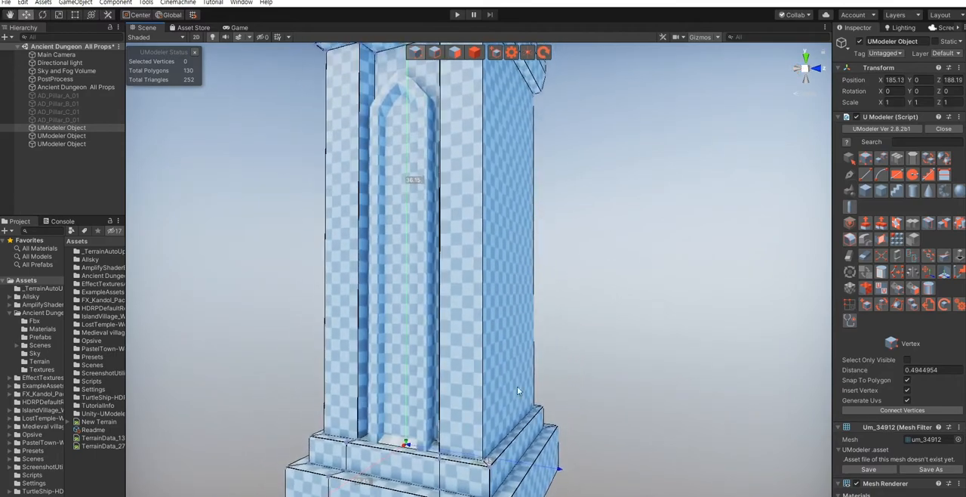
- Raise the arched panel's eight bottom vertices about 0.43 so the panel ends above the base
key(4)
click(423, 373)
key(shift+1)
alt+drag(422, 373, 440, 395)
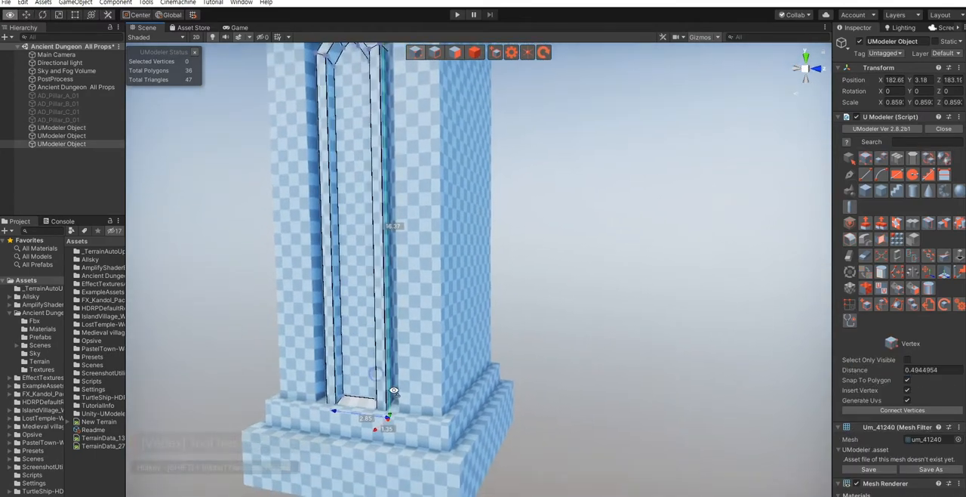
middle_drag(440, 395, 463, 389)
drag(313, 339, 528, 471)
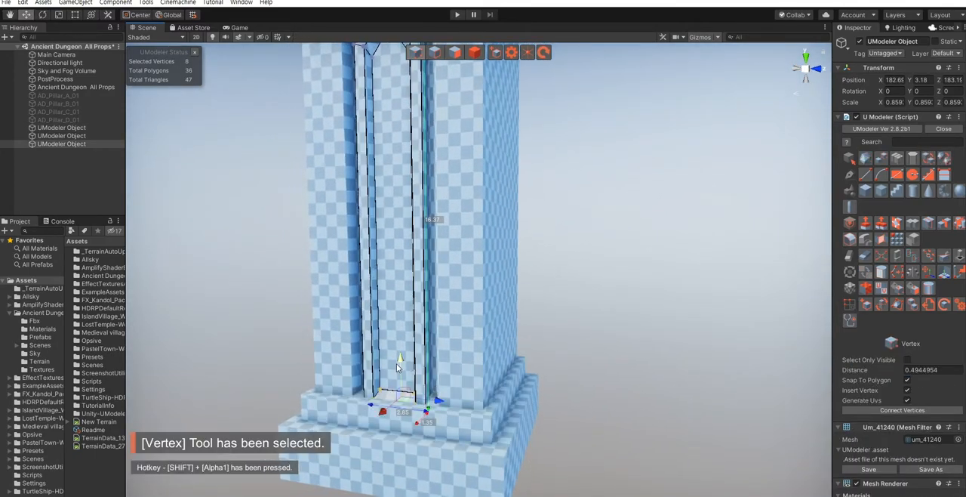
drag(408, 347, 406, 357)
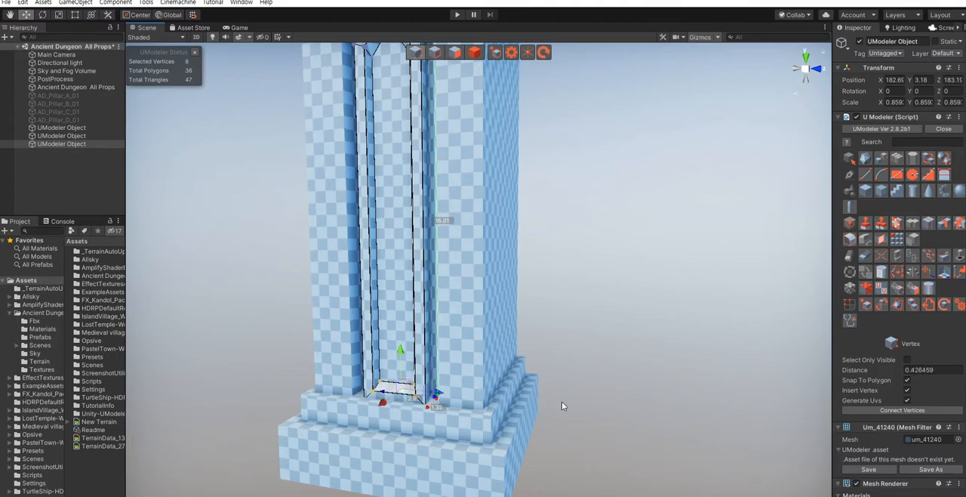
key(shift+4)
click(639, 440)
middle_drag(520, 319, 533, 336)
scroll(546, 345, down, 5)
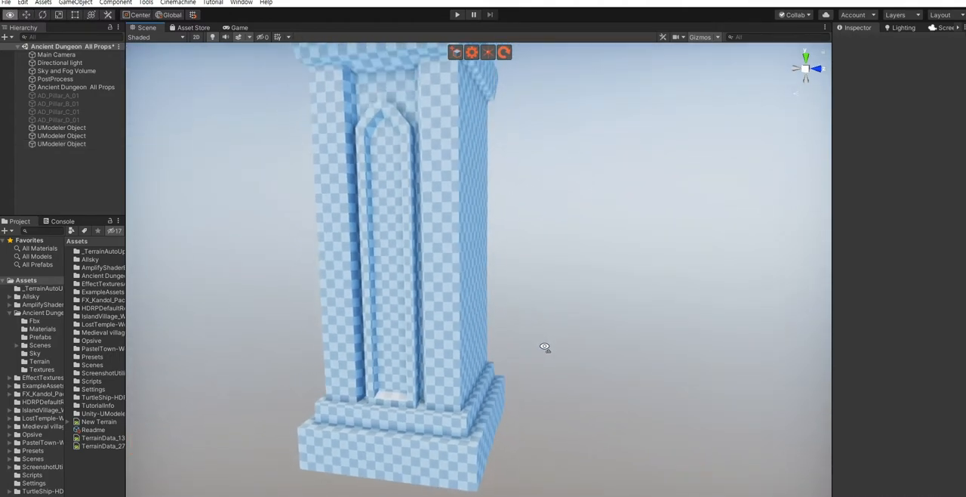
middle_drag(574, 234, 558, 331)
mouse_move(558, 330)
right_down()
mouse_move(547, 357)
mouse_move(558, 338)
right_up()
key(e)
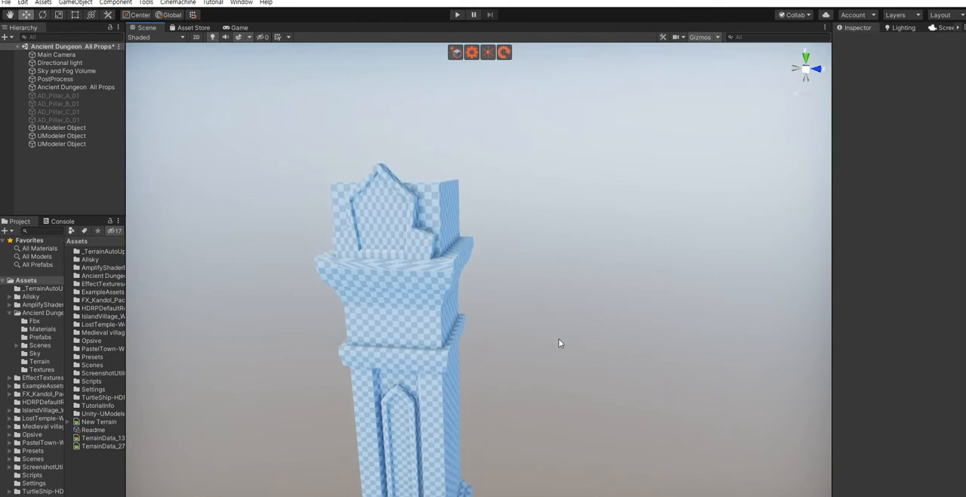
- Examine the pointed ornamental plate from the front and side for its fit against the pillar's top block
right_drag(558, 338, 601, 293)
key(a)
key(w)
click(602, 298)
right_drag(514, 290, 512, 294)
key(d)
key(w)
key(shift+1)
key(d)
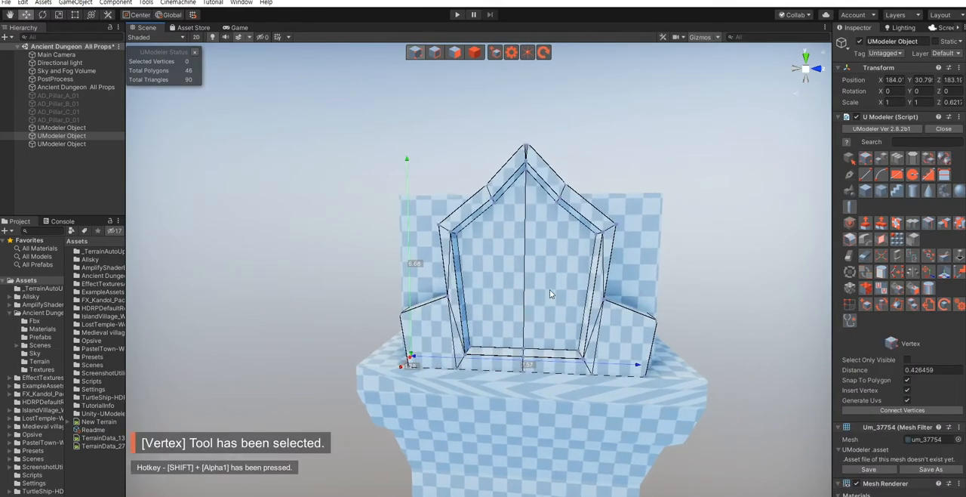
key(d)
right_drag(548, 287, 518, 309)
key(s)
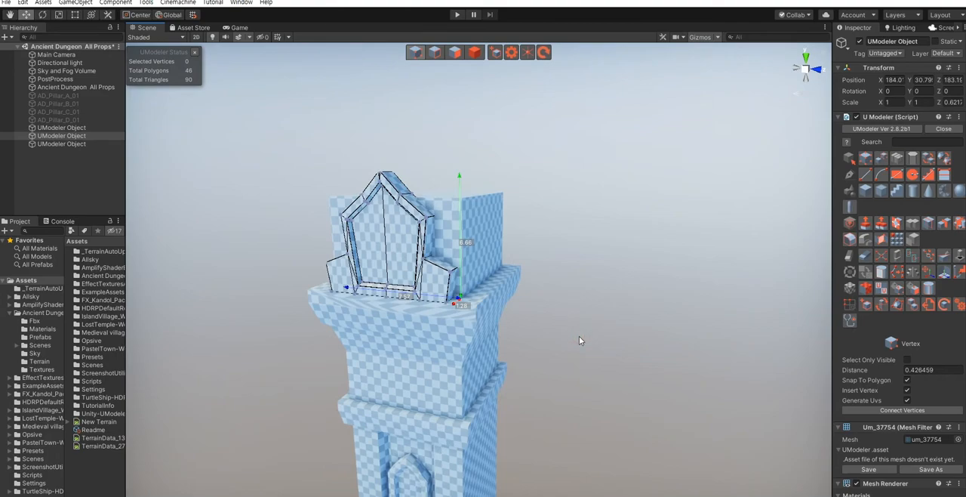
key(shift+4)
click(532, 321)
right_drag(532, 321, 537, 345)
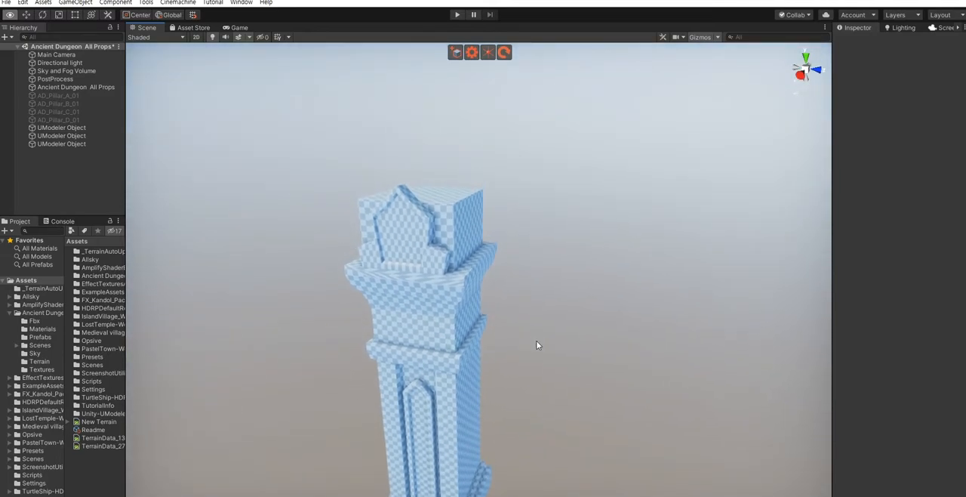
- Inset the pillar's flat top face with a thickness of about 0.89
right_drag(535, 276, 458, 276)
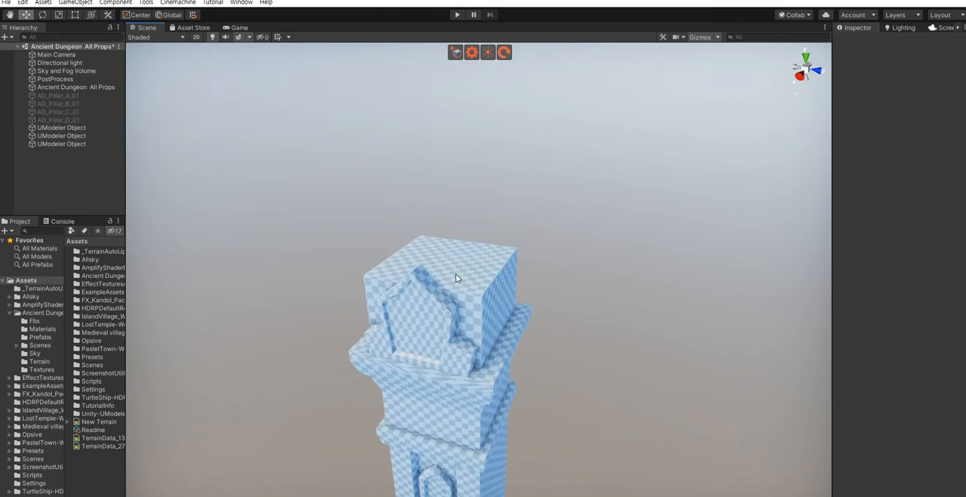
click(456, 277)
key(shift+3)
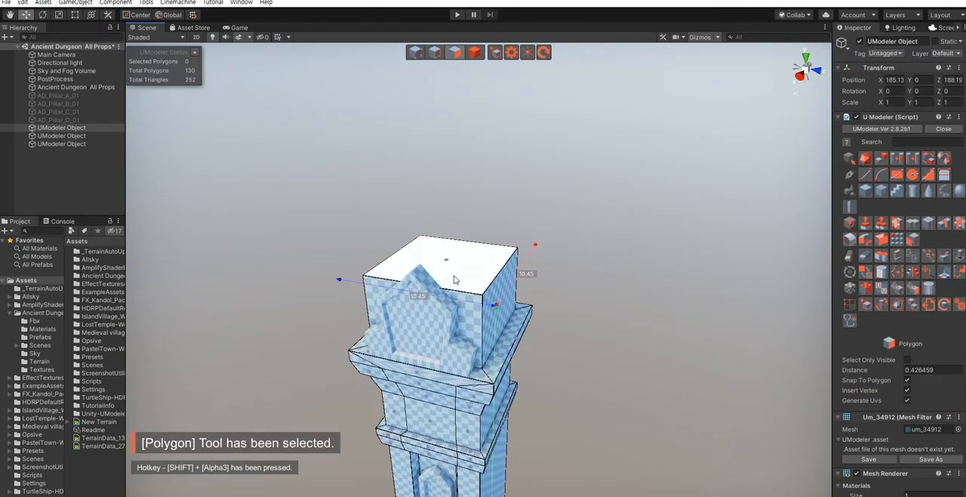
click(456, 279)
key(f)
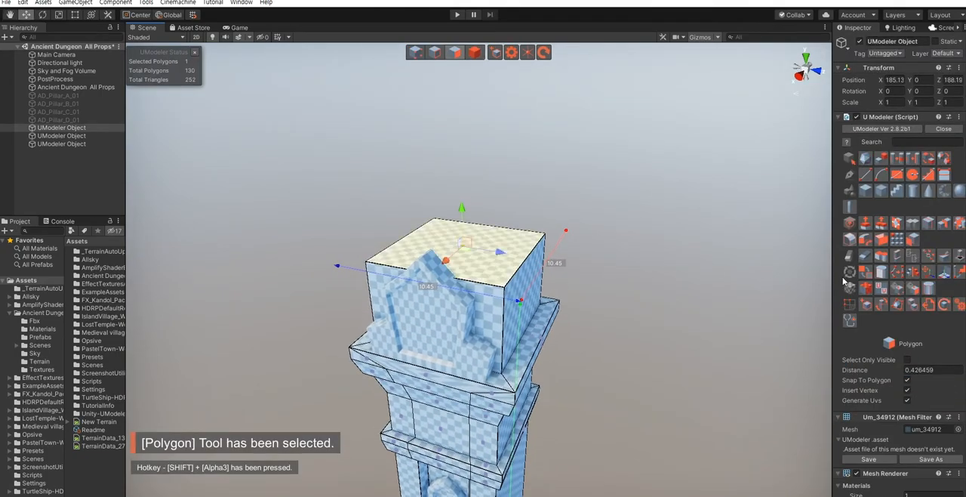
click(900, 225)
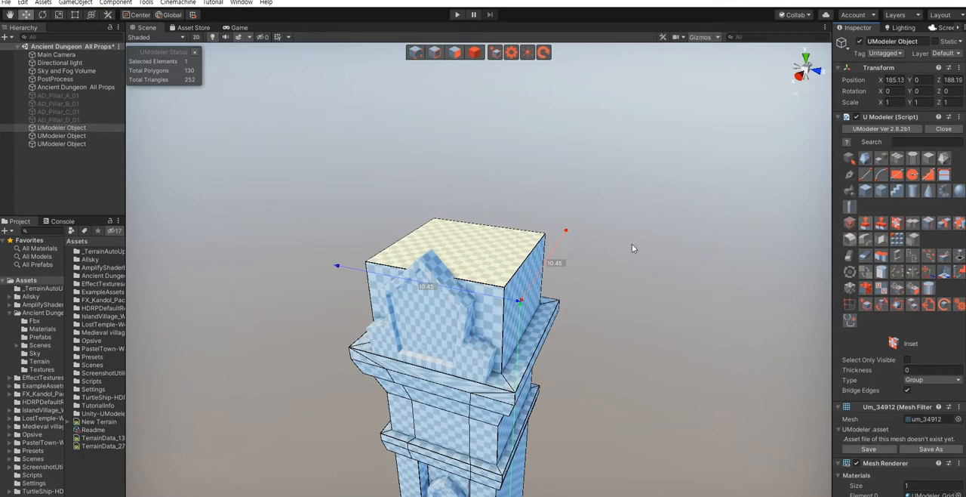
click(500, 275)
click(869, 400)
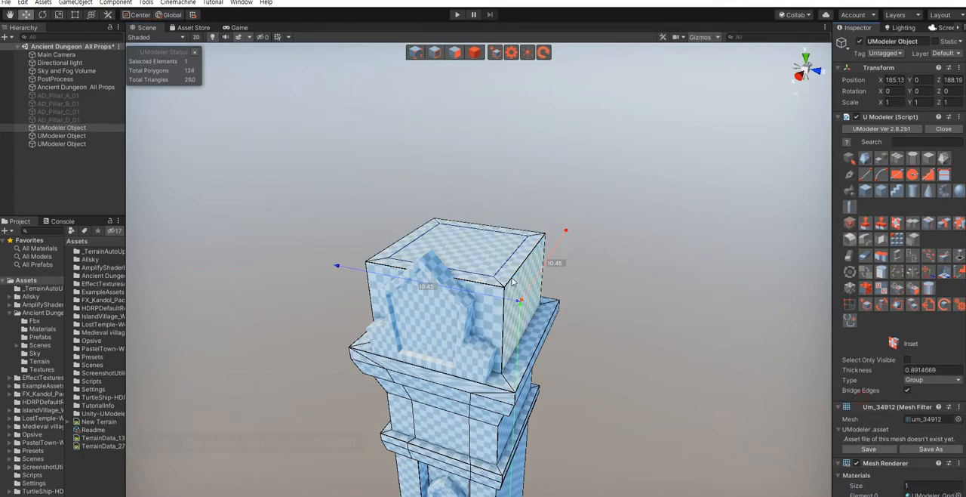
click(477, 259)
middle_drag(519, 285, 550, 278)
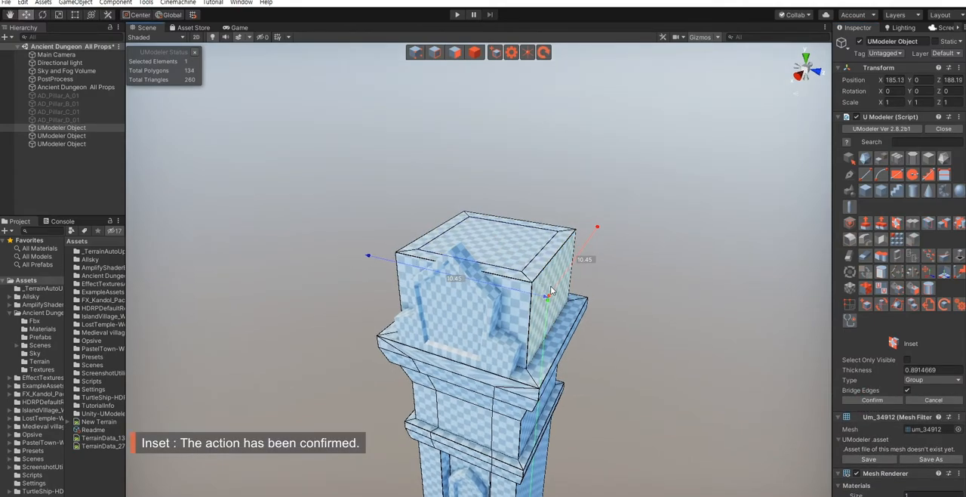
key(ctrl+z)
key(shift+3)
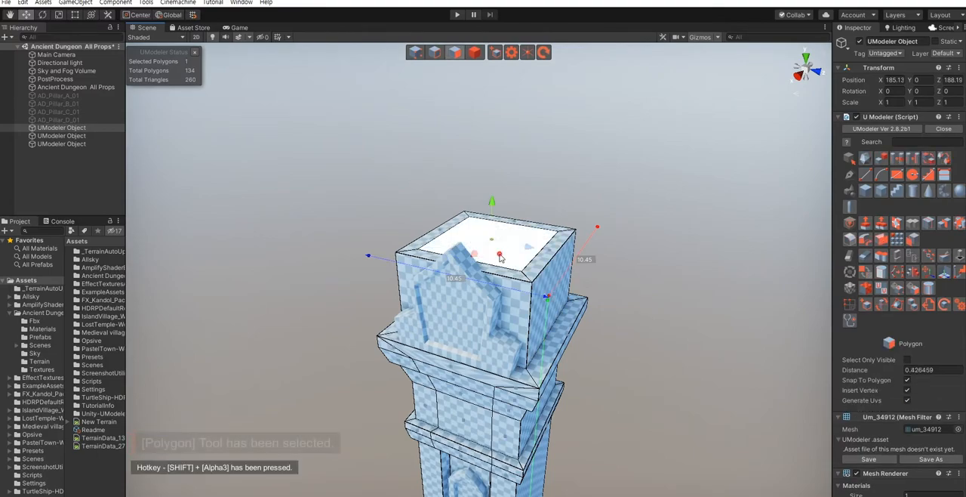
- Extrude the inset top face up about 1.31 as a neck and flare it into a wider slab about 0.95 thick
shift+drag(492, 208, 497, 189)
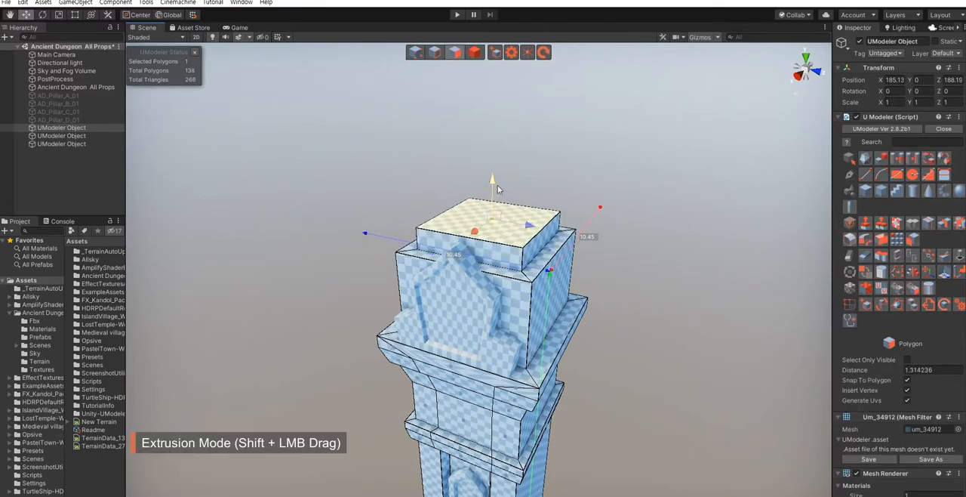
alt+drag(526, 223, 492, 204)
scroll(515, 223, up, 2)
key(r)
drag(493, 238, 493, 190)
key(w)
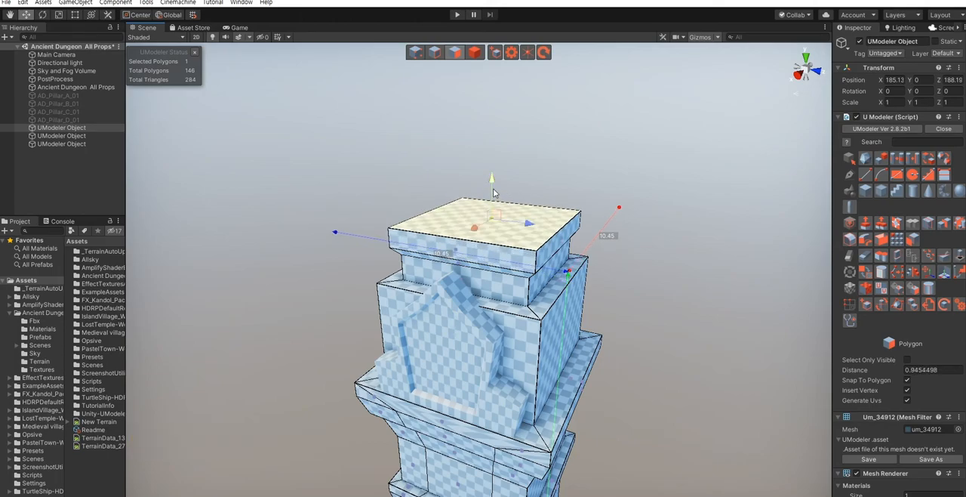
- Extrude the slab's top face about 0.47 and scale it inward as a bevel, adding a second, narrower sloped step above
shift+drag(494, 191, 496, 177)
key(r)
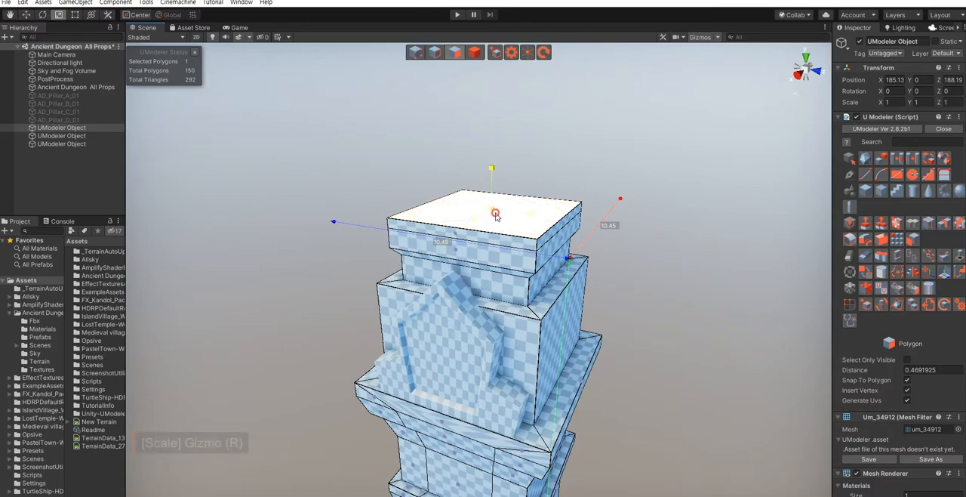
shift+drag(495, 215, 496, 219)
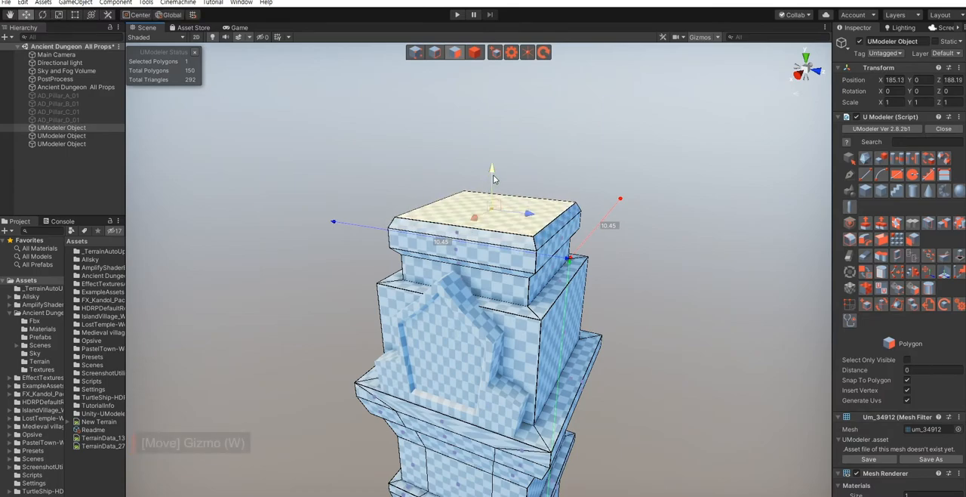
shift+drag(492, 174, 493, 161)
key(r)
shift+drag(493, 199, 495, 211)
right_drag(561, 276, 559, 251)
- Extrude the narrowed top face upward into a tall square block above the sloped steps
key(w)
shift+drag(491, 204, 502, 145)
right_drag(494, 227, 499, 201)
key(s)
right_drag(517, 269, 461, 259)
key(w)
key(e)
- Extrude the tall block's top face about 0.86 and scale it inward to form sloped shoulders
shift+drag(462, 257, 469, 243)
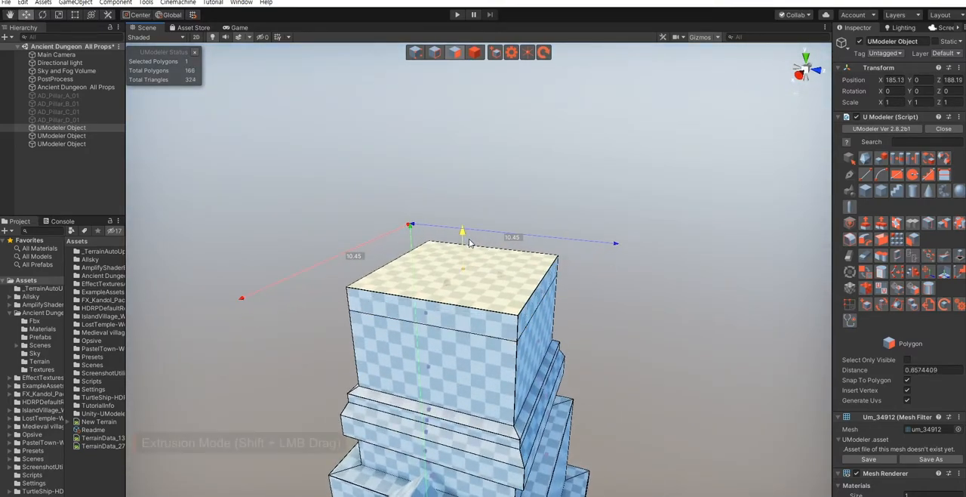
key(r)
drag(468, 273, 469, 285)
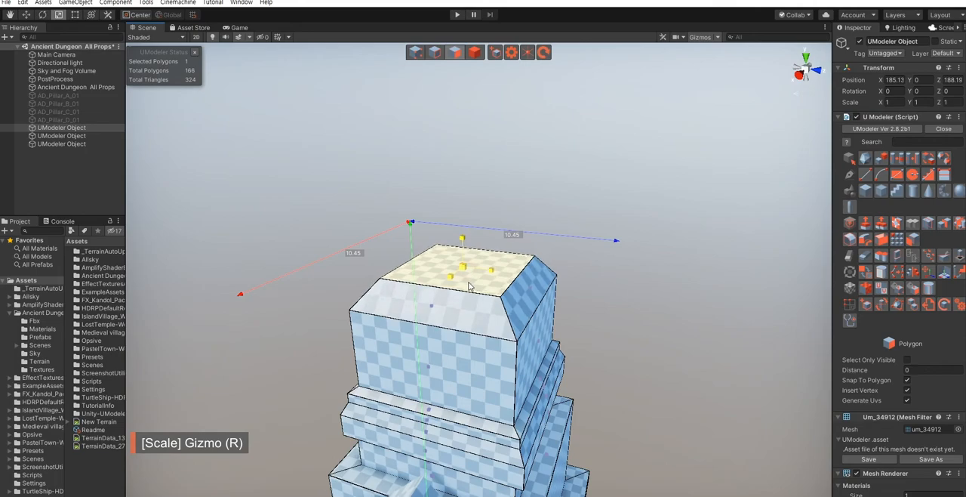
- Extrude a neck of about 0.37 and 0.34 above the shoulders, flare its top outward and extrude a slab about 0.72 thick
key(t)
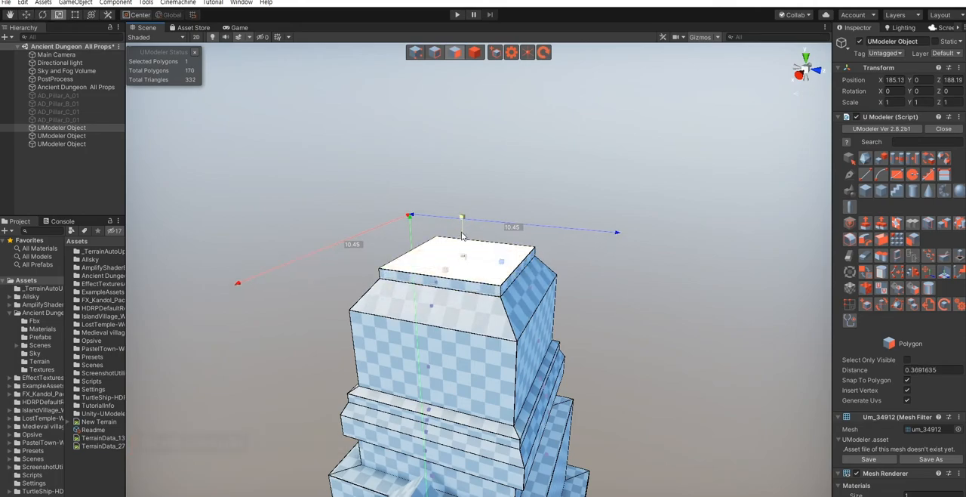
key(r)
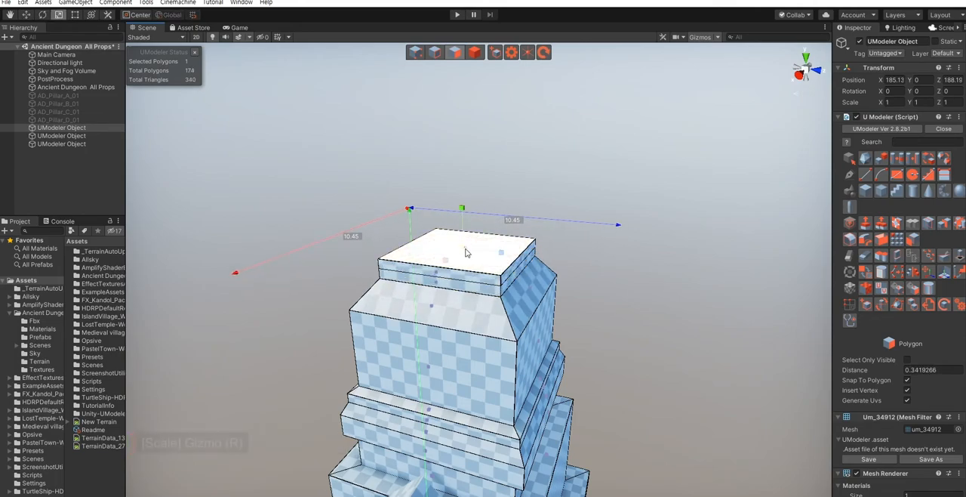
drag(466, 250, 467, 244)
shift+drag(462, 213, 464, 195)
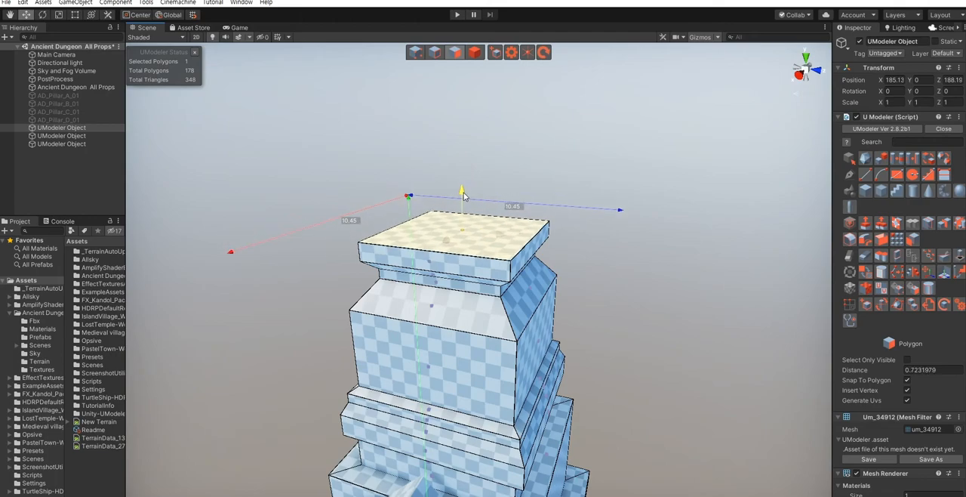
- Extrude the upper slab's top face slightly and scale it inward to bevel the rim
shift+drag(462, 198, 464, 189)
key(r)
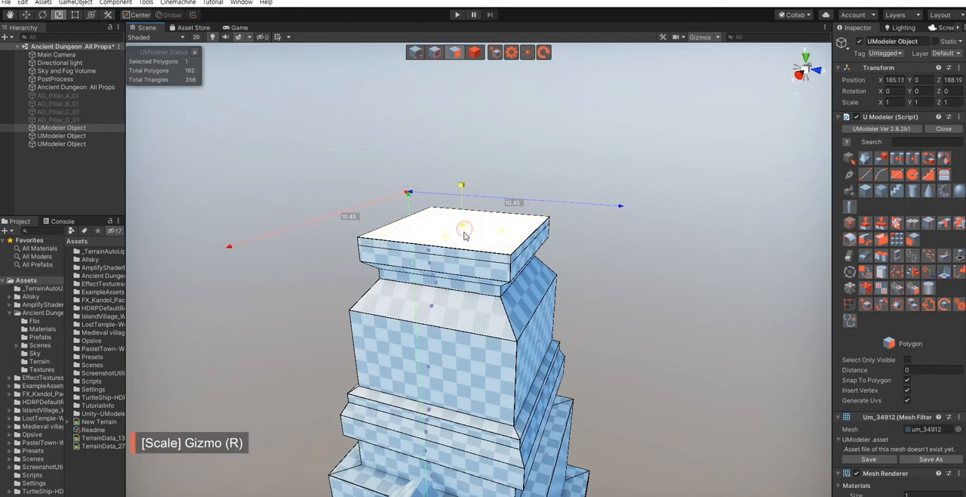
drag(464, 234, 465, 240)
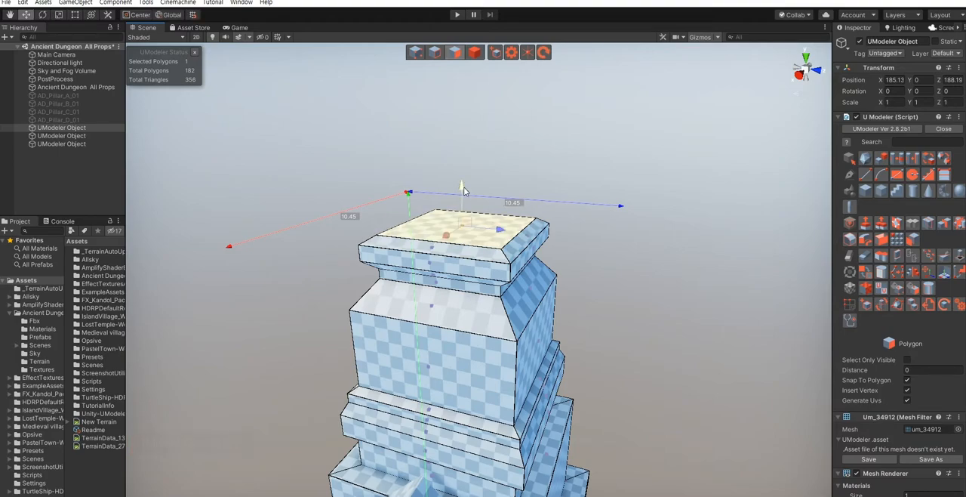
- Extrude the top face up about 4.49 and scale it down to a point to form a tapered spire
shift+drag(462, 194, 465, 95)
alt+drag(481, 302, 477, 222)
scroll(478, 222, down, 5)
scroll(477, 222, down, 1)
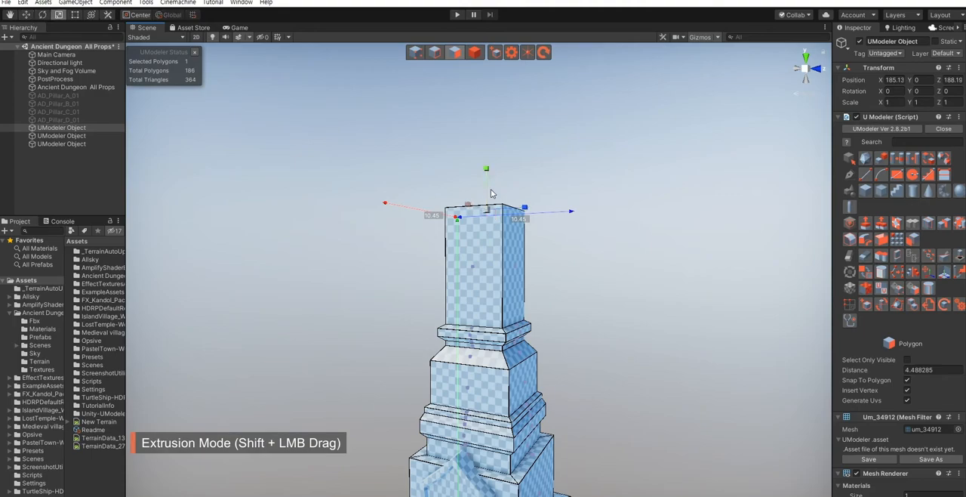
key(r)
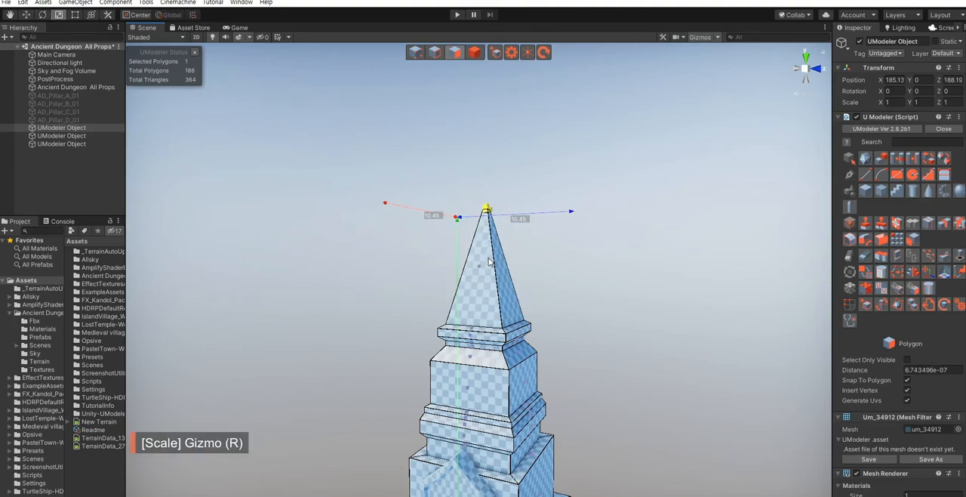
key(w)
- Leave mesh editing and examine the whole pillar's proportions with the pointed spire
click(571, 304)
alt+drag(571, 303, 597, 329)
scroll(597, 330, down, 2)
right_drag(597, 329, 606, 341)
click(628, 345)
click(626, 345)
right_drag(606, 285, 599, 302)
key(s)
click(493, 311)
click(598, 365)
right_drag(551, 357, 500, 209)
key(a)
key(s)
key(w)
key(w)
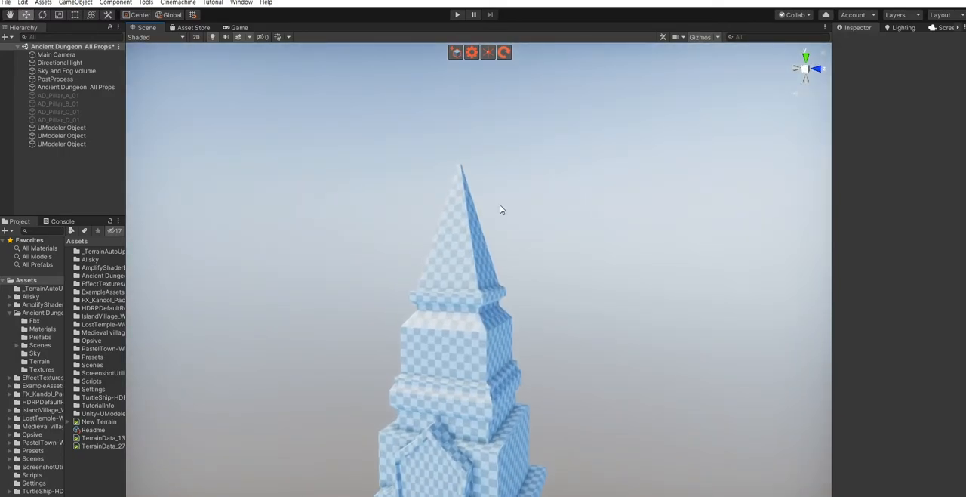
- Delete the spire's five polygons from the top of the pillar
click(461, 259)
key(shift+3)
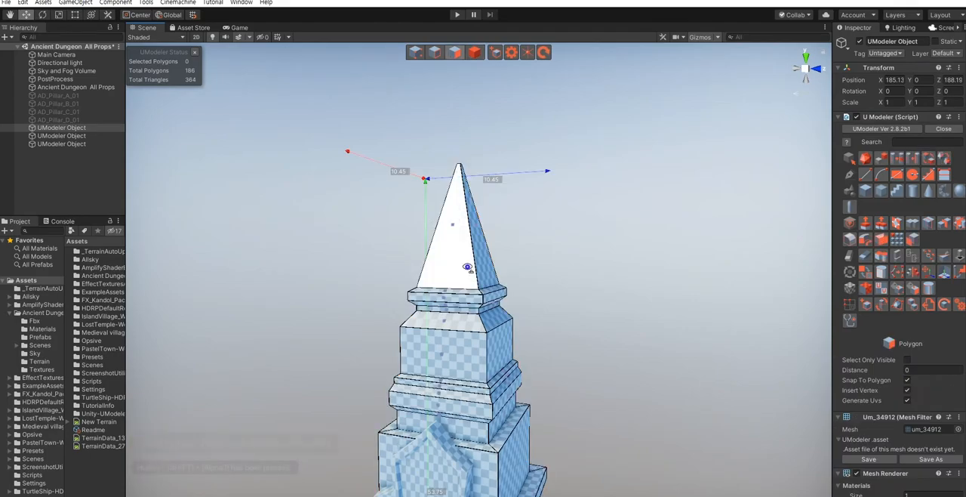
right_drag(465, 260, 465, 255)
key(w)
drag(410, 182, 572, 292)
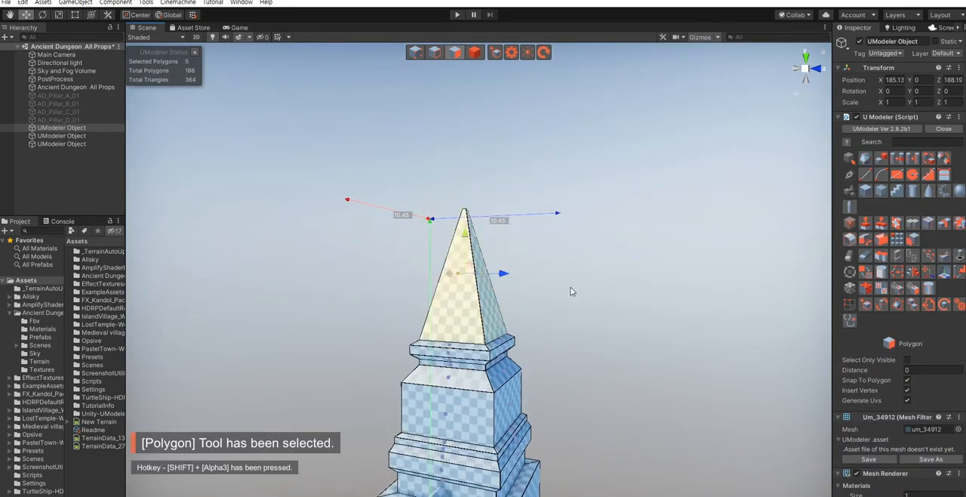
key(Delete)
- Scale the 24 vertices from the tall block's upper edge to the top rim outward so the block flares upward
right_drag(570, 318, 560, 347)
scroll(558, 350, down, 8)
mouse_move(515, 325)
right_down()
mouse_move(514, 345)
mouse_move(501, 323)
right_up()
scroll(347, 210, up, 5)
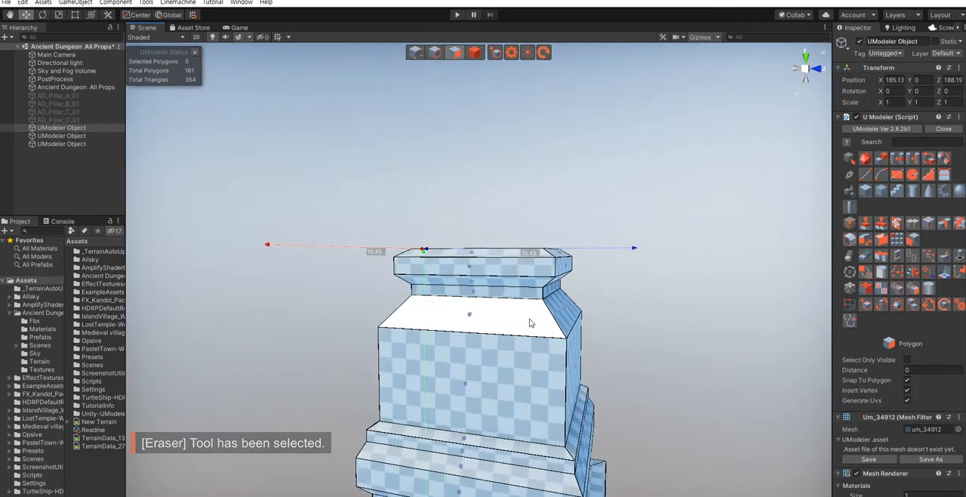
key(shift+1)
drag(346, 209, 611, 349)
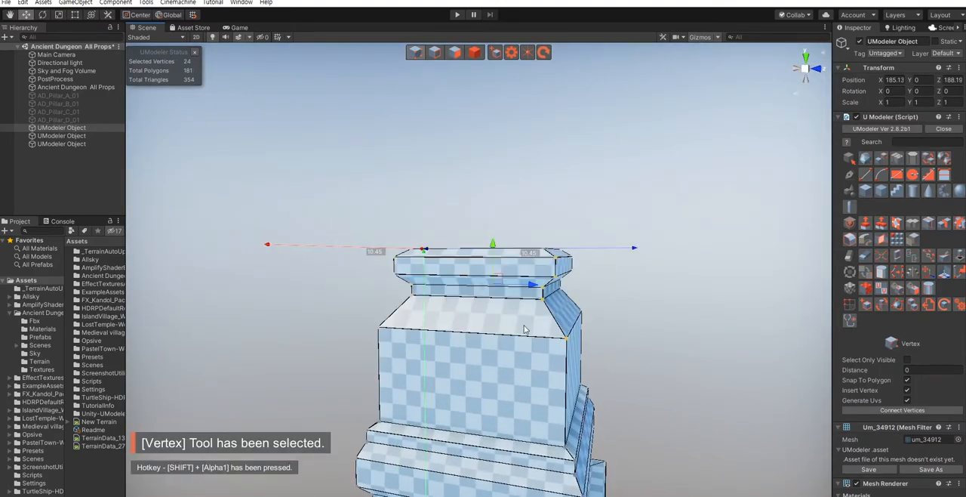
key(r)
drag(492, 289, 496, 279)
key(w)
- Bridge the opposite inner edges of the open top rim to cap the pillar
scroll(650, 384, down, 6)
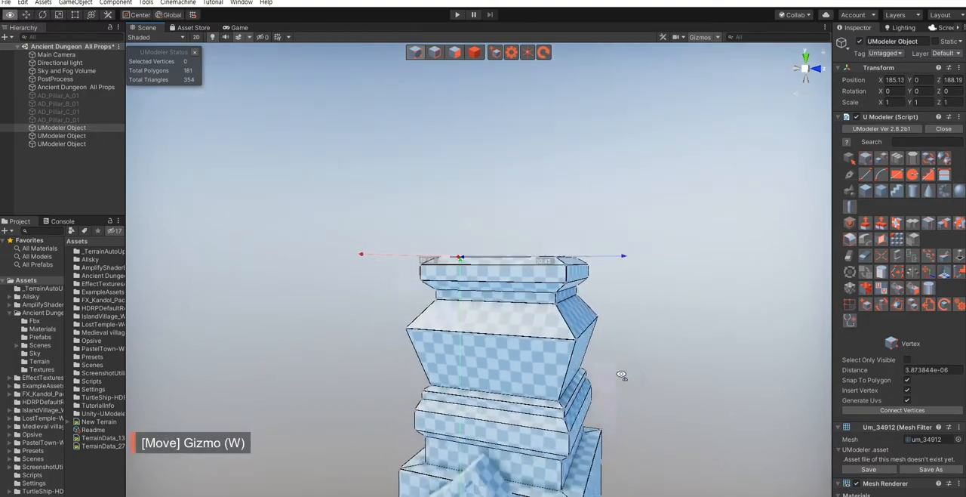
alt+drag(621, 376, 536, 402)
scroll(605, 419, up, 8)
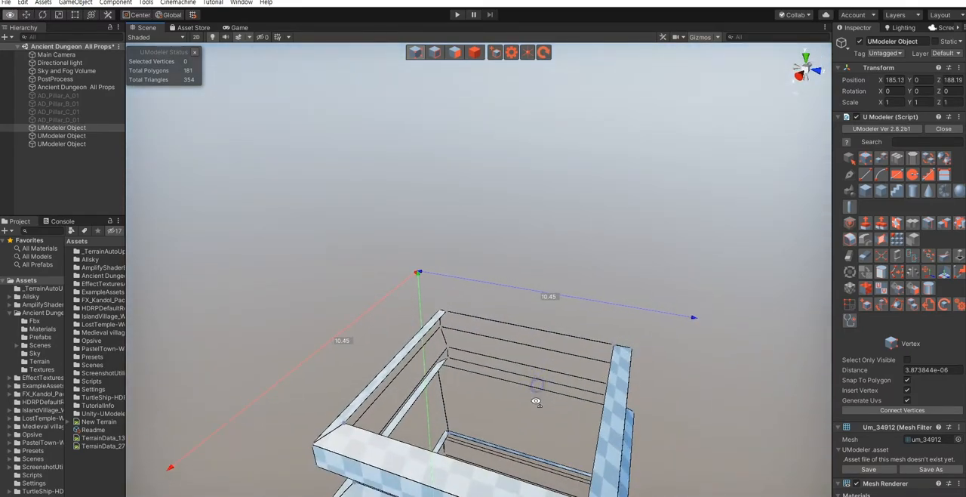
key(shift+2)
click(377, 387)
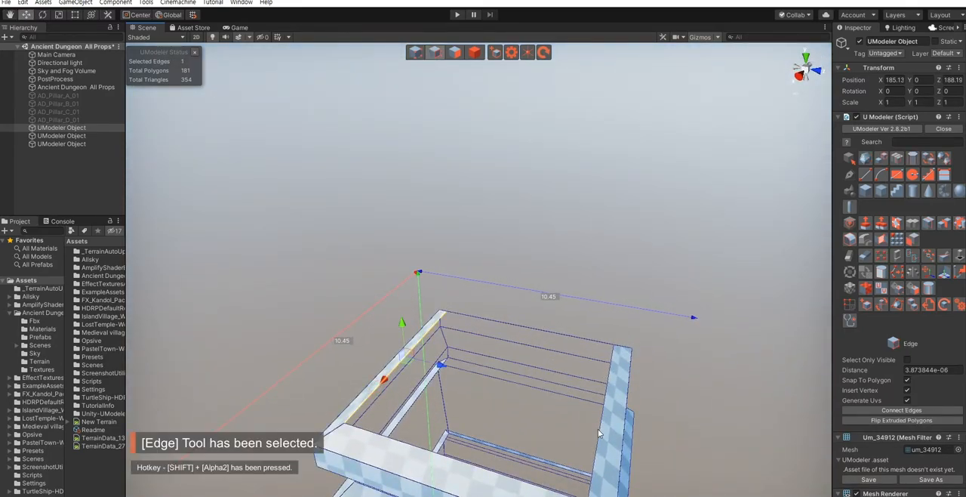
click(881, 241)
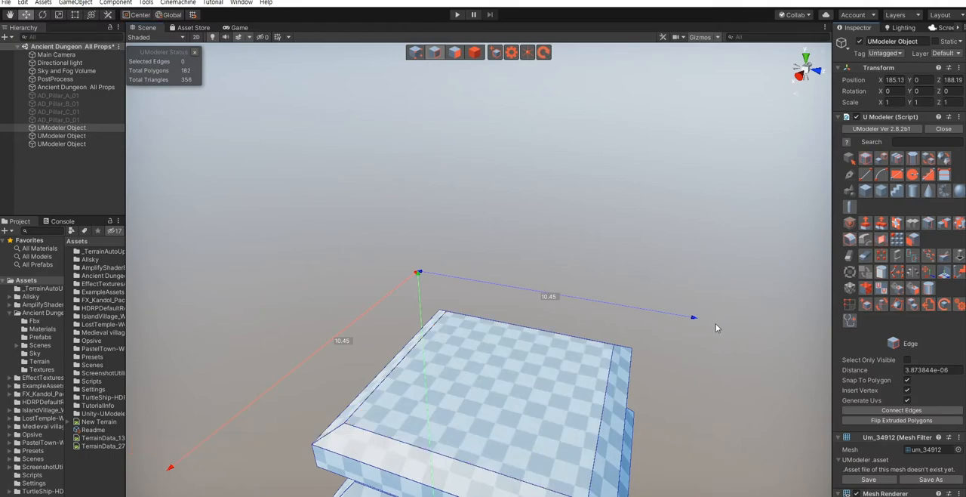
- Leave edge editing and examine the capped pillar's overall proportions
alt+scroll(619, 393, down, 4)
alt+drag(619, 392, 614, 370)
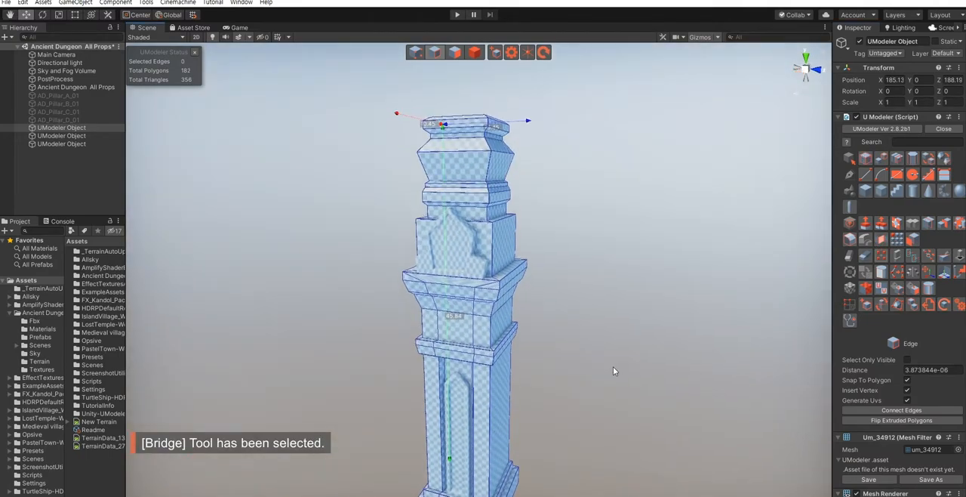
key(shift+4)
click(609, 369)
alt+scroll(575, 364, down, 4)
alt+drag(573, 366, 555, 393)
alt+scroll(521, 387, up, 4)
- Extrude the pillar's flat top polygon upward and scale it inward to a near point, forming a low pyramid roof
click(515, 387)
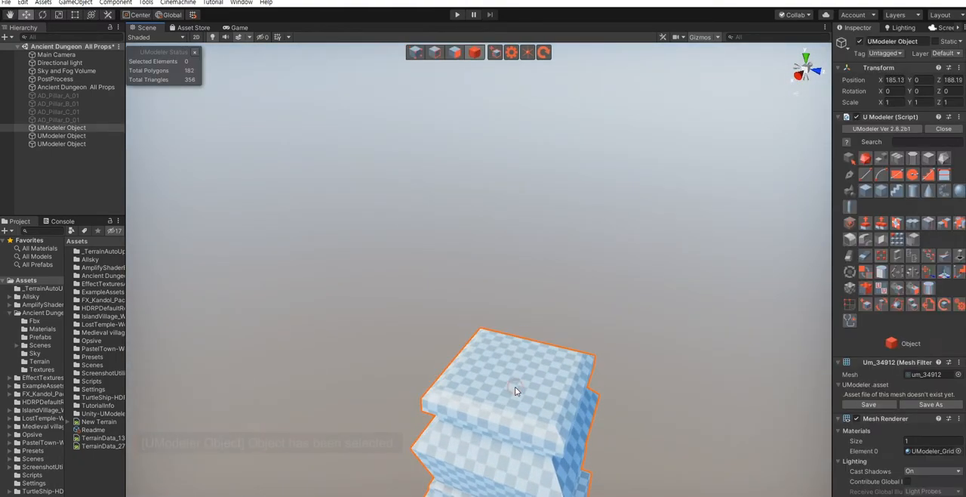
key(shift+3)
scroll(521, 389, up, 4)
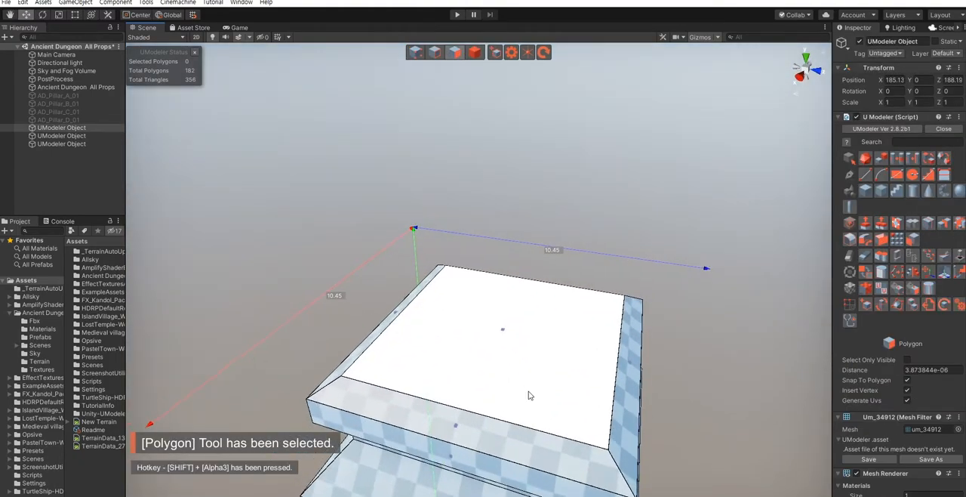
shift+drag(506, 299, 508, 284)
drag(504, 314, 518, 357)
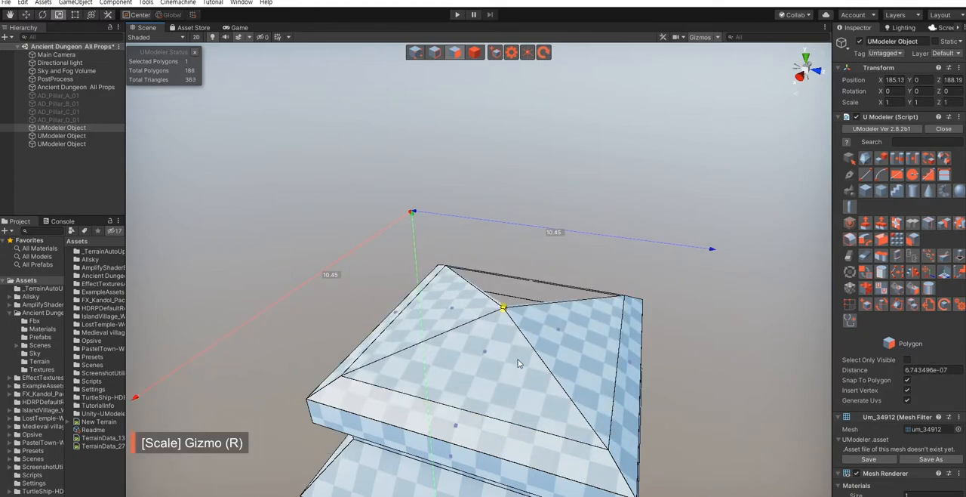
key(w)
click(707, 378)
- Raise the pyramid roof's apex vertices by about 0.8, then leave mesh editing
scroll(696, 393, down, 5)
alt+drag(696, 382, 642, 392)
scroll(644, 391, down, 3)
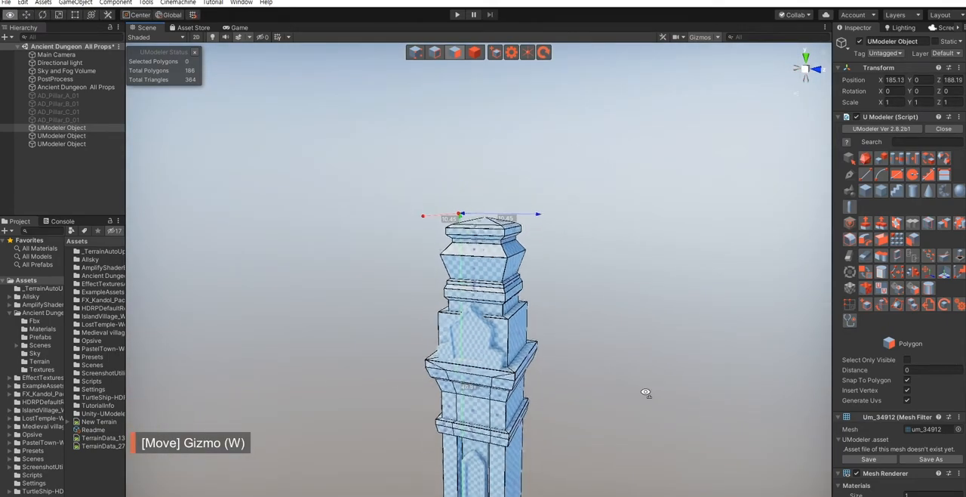
middle_drag(640, 325, 640, 377)
scroll(643, 388, up, 9)
key(shift+1)
alt+drag(610, 367, 595, 341)
drag(542, 276, 582, 317)
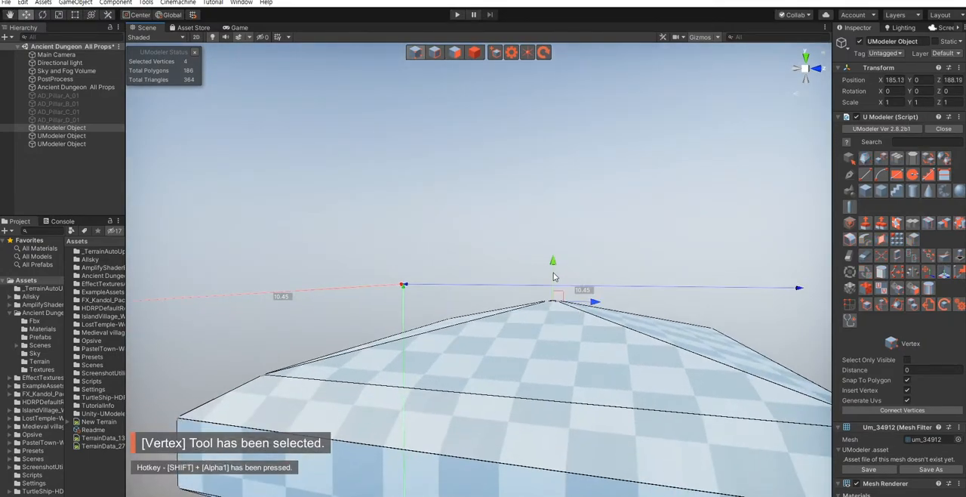
drag(551, 269, 553, 216)
scroll(481, 229, down, 6)
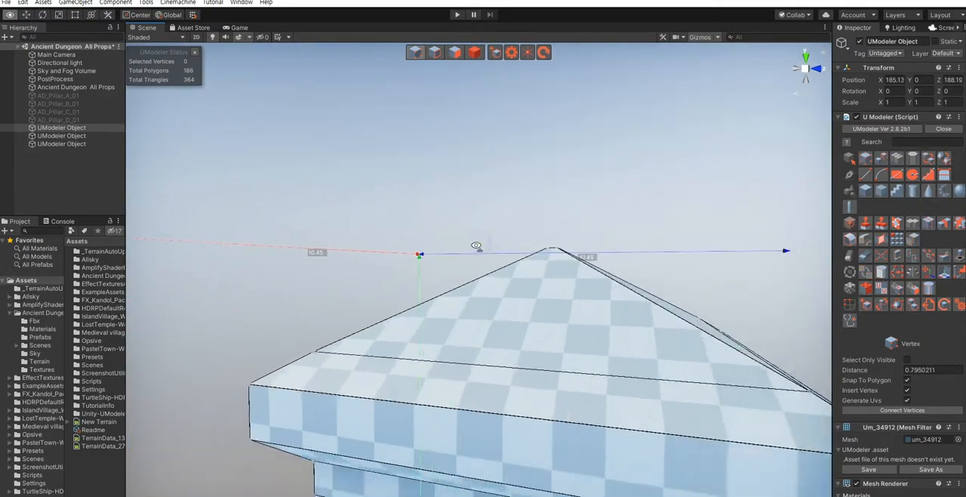
right_drag(477, 246, 477, 247)
key(q)
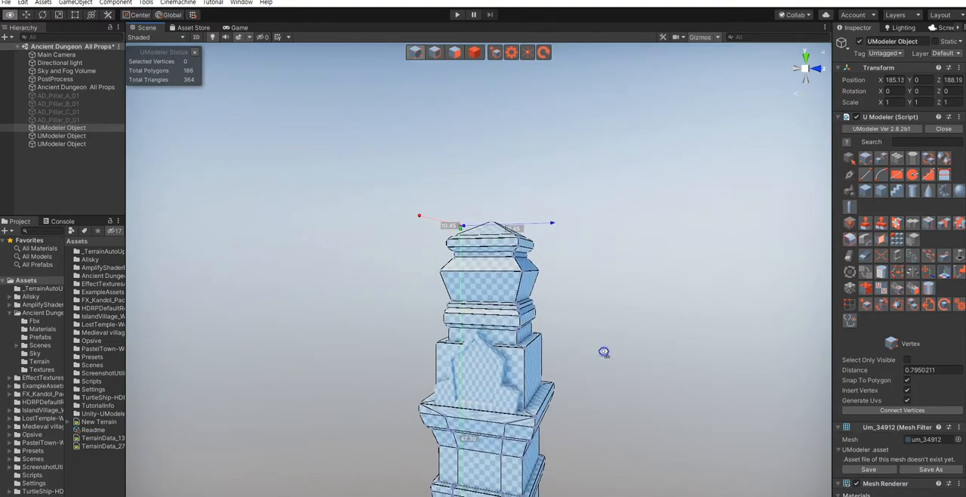
right_drag(604, 351, 611, 378)
key(s)
key(4)
click(611, 379)
- Raise the roof's four apex vertices a further 2.68 or so for a steeper peak and return to object selection
mouse_move(578, 338)
right_down()
mouse_move(584, 361)
mouse_move(602, 355)
mouse_move(571, 329)
right_up()
key(w)
click(540, 265)
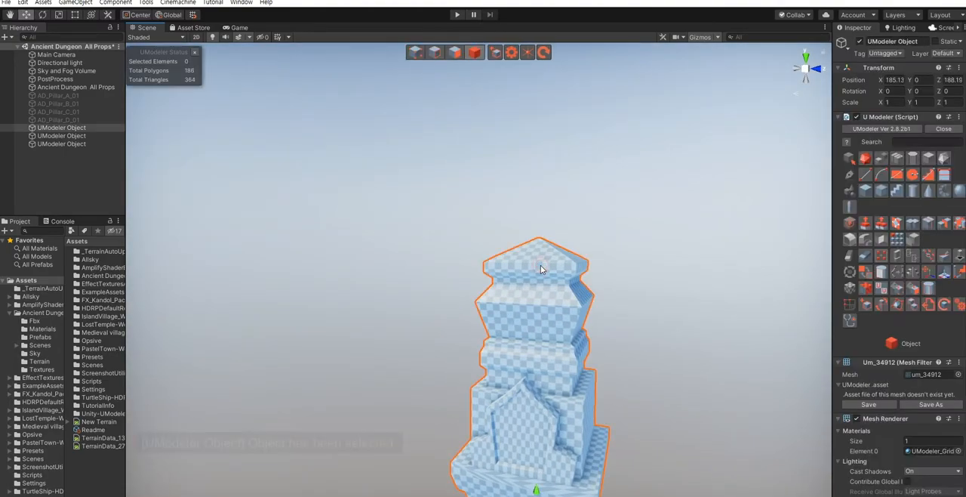
key(shift+1)
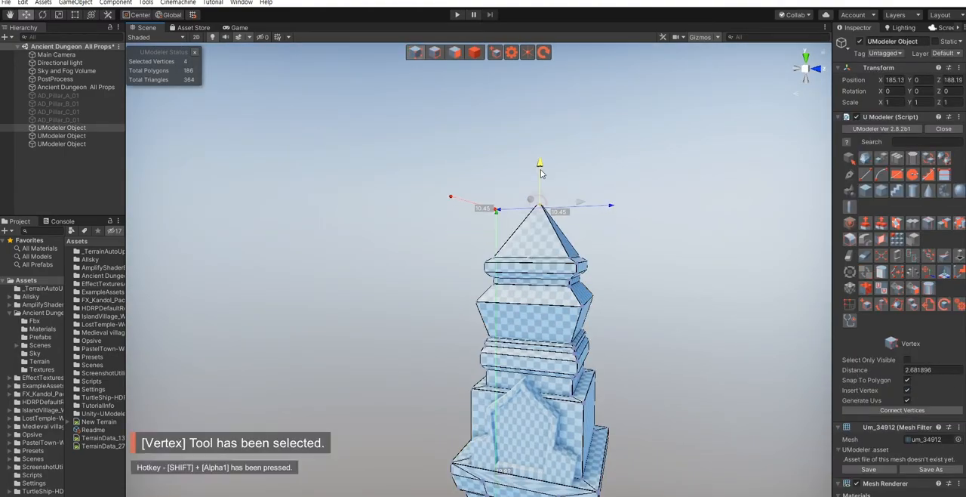
right_drag(698, 333, 662, 351)
key(shift+4)
click(648, 349)
mouse_move(574, 327)
right_down()
mouse_move(597, 363)
mouse_move(568, 344)
right_up()
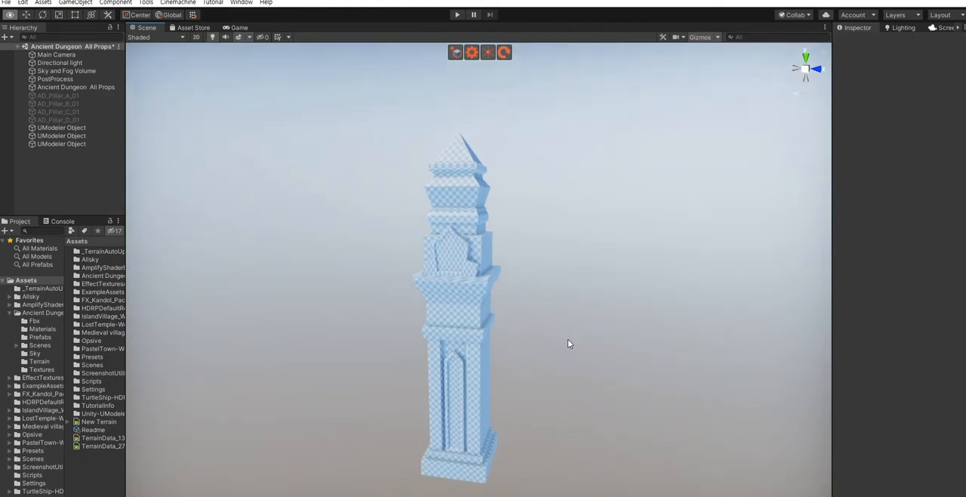
- Lower the 60 vertices of the pillar's upper crown tiers and roof by about 2.48
click(491, 294)
key(shift+1)
right_drag(572, 346, 582, 315)
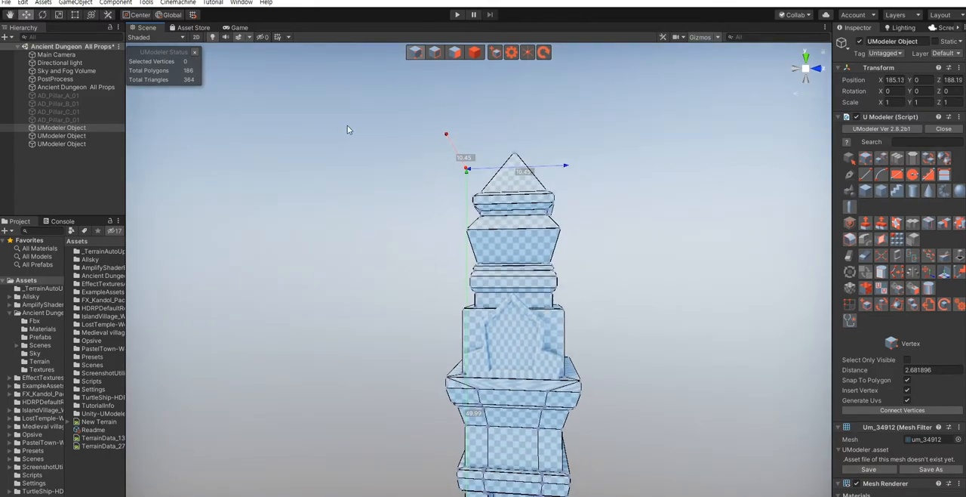
drag(364, 116, 607, 334)
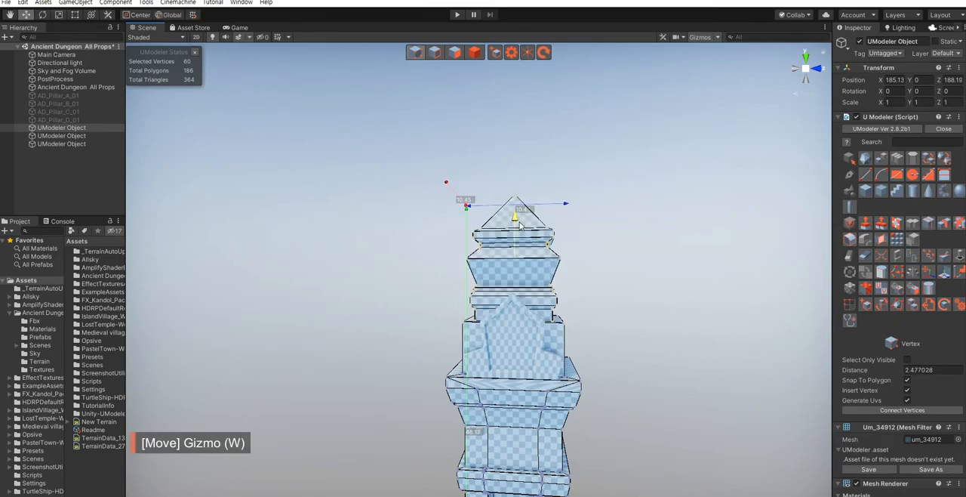
alt+drag(645, 365, 535, 417)
key(1)
click(611, 391)
scroll(535, 417, up, 7)
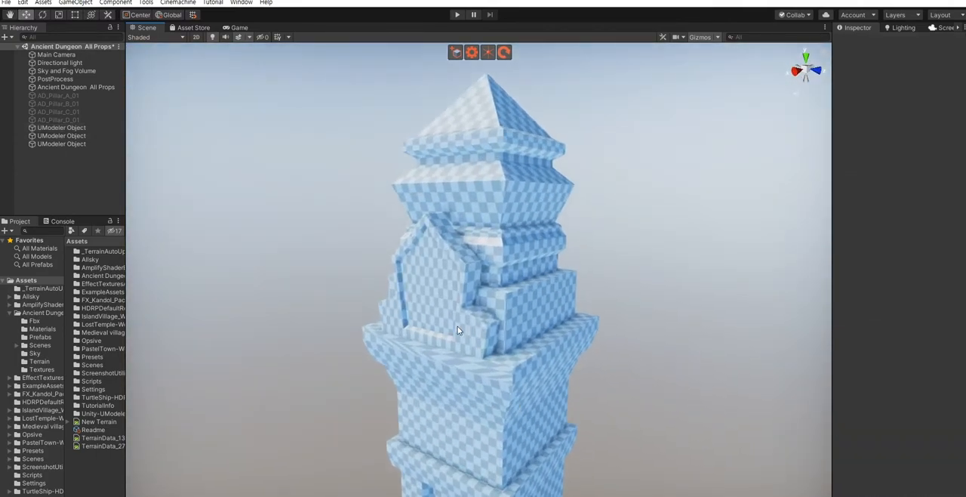
- Move 16 of the ornamental plate's vertices by about 0.72 along its depth, then leave mesh editing
click(451, 268)
alt+drag(451, 268, 461, 331)
scroll(487, 319, up, 4)
scroll(462, 329, down, 3)
key(shift+1)
alt+drag(528, 344, 522, 356)
drag(618, 161, 483, 437)
alt+drag(482, 437, 519, 365)
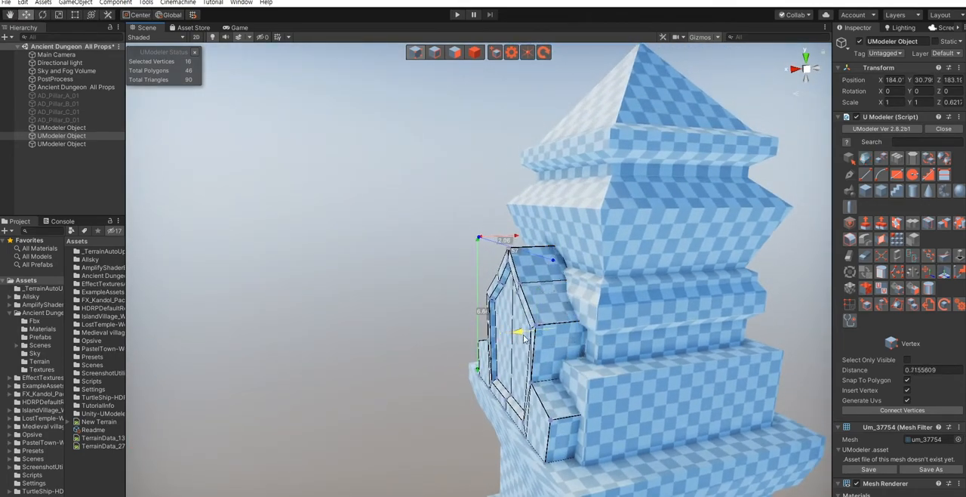
alt+drag(378, 344, 498, 367)
scroll(496, 371, down, 5)
key(4)
click(573, 389)
scroll(518, 375, down, 3)
scroll(512, 358, up, 5)
click(398, 296)
scroll(397, 332, up, 4)
alt+drag(397, 332, 463, 330)
alt+drag(523, 228, 528, 300)
key(ctrl+z)
click(369, 296)
- Examine the whole pillar from its roof and ornamental plate down to the arched shaft panel and stepped base
scroll(576, 308, down, 5)
alt+drag(484, 338, 543, 359)
click(450, 336)
click(591, 373)
middle_drag(485, 393, 529, 325)
scroll(491, 355, up, 5)
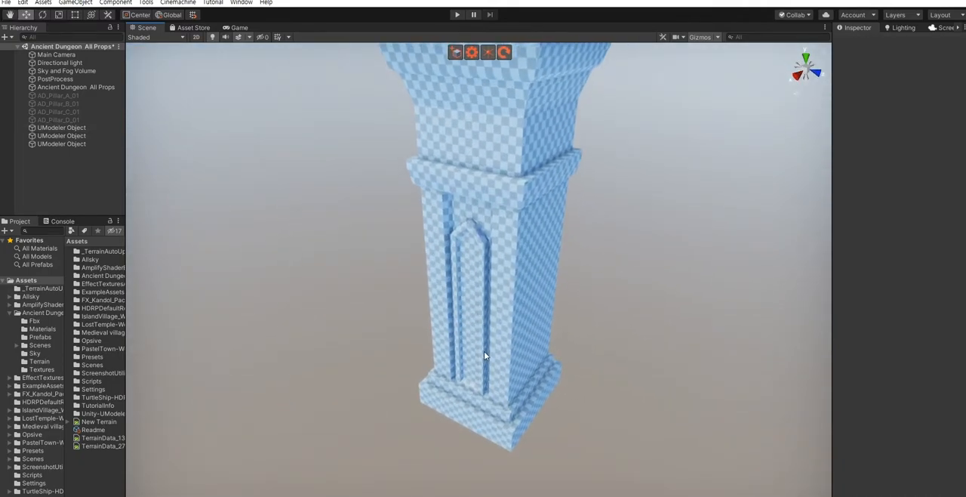
scroll(586, 369, down, 3)
alt+drag(586, 409, 565, 346)
scroll(564, 346, up, 2)
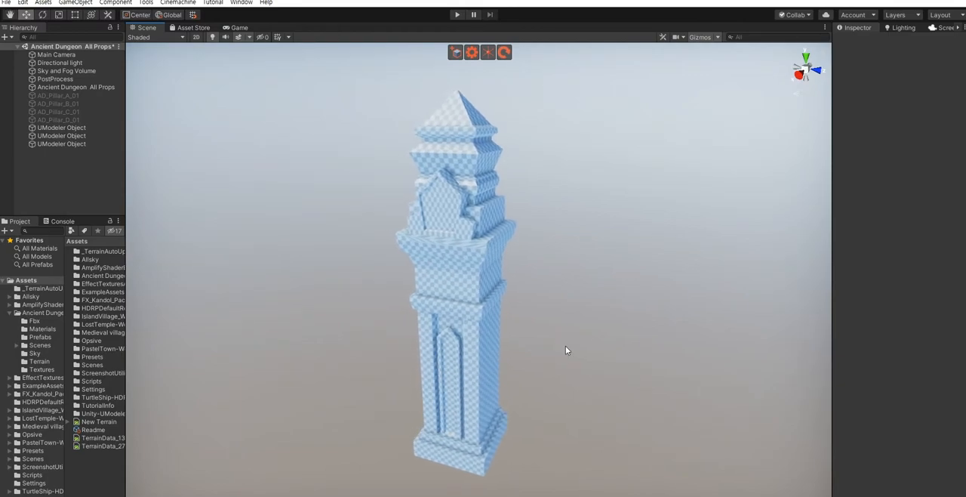